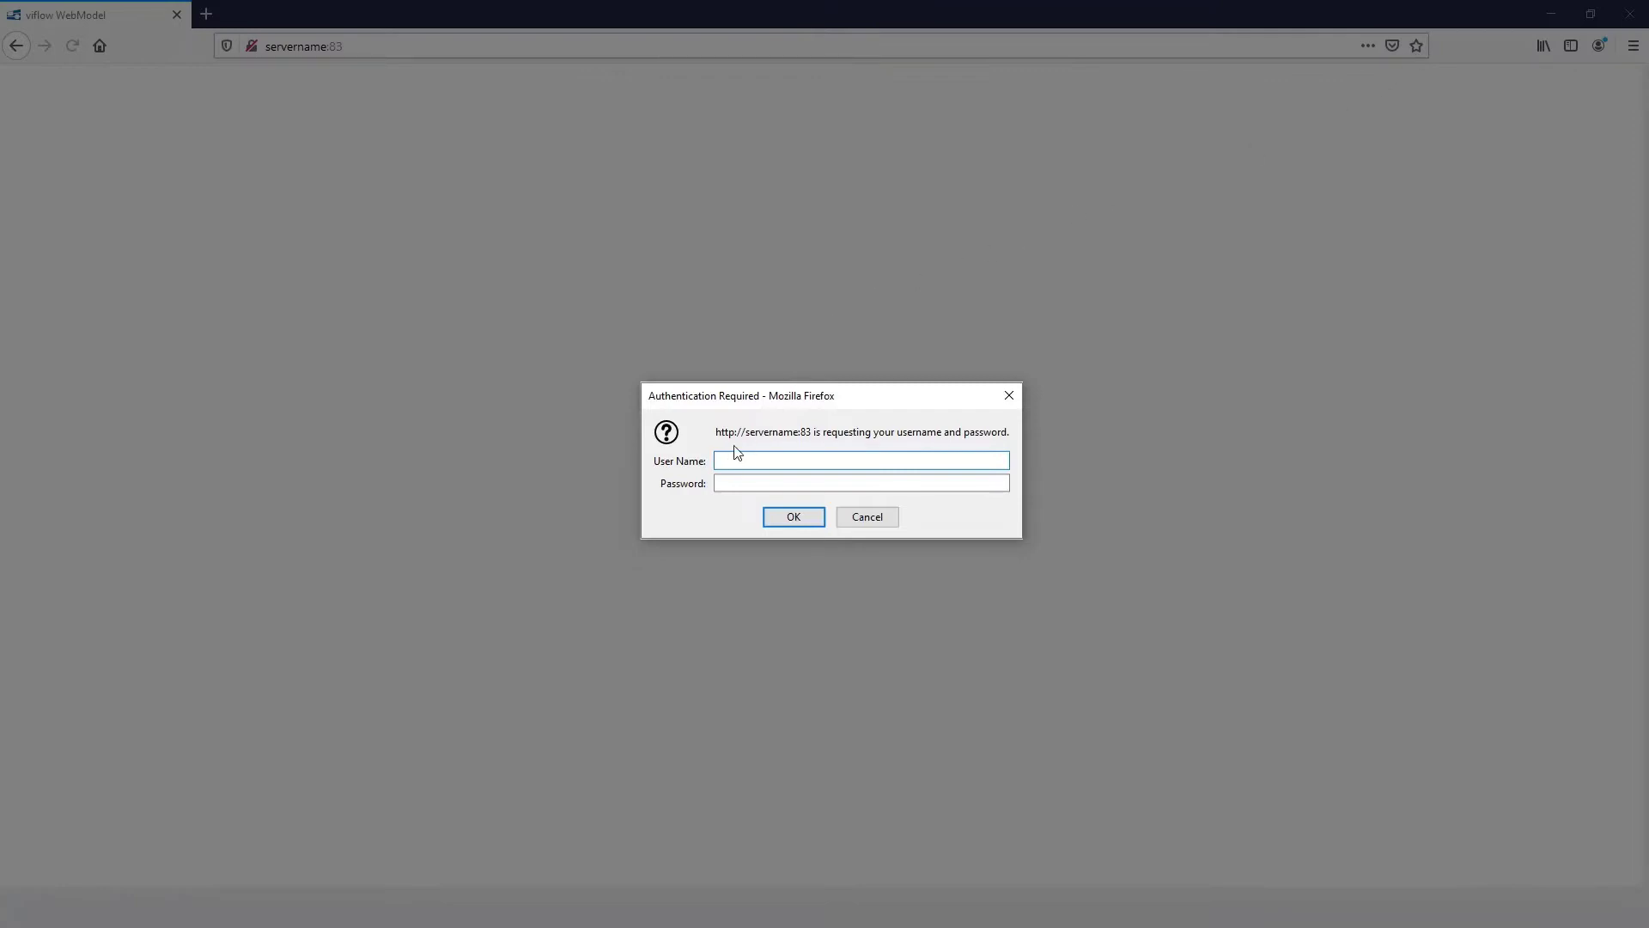
# Step: Log in to the viflow server with the account's user name and password
pyautogui.write('ohn Doe')
pyautogui.press('Tab')
pyautogui.write('password')
pyautogui.press('Return')
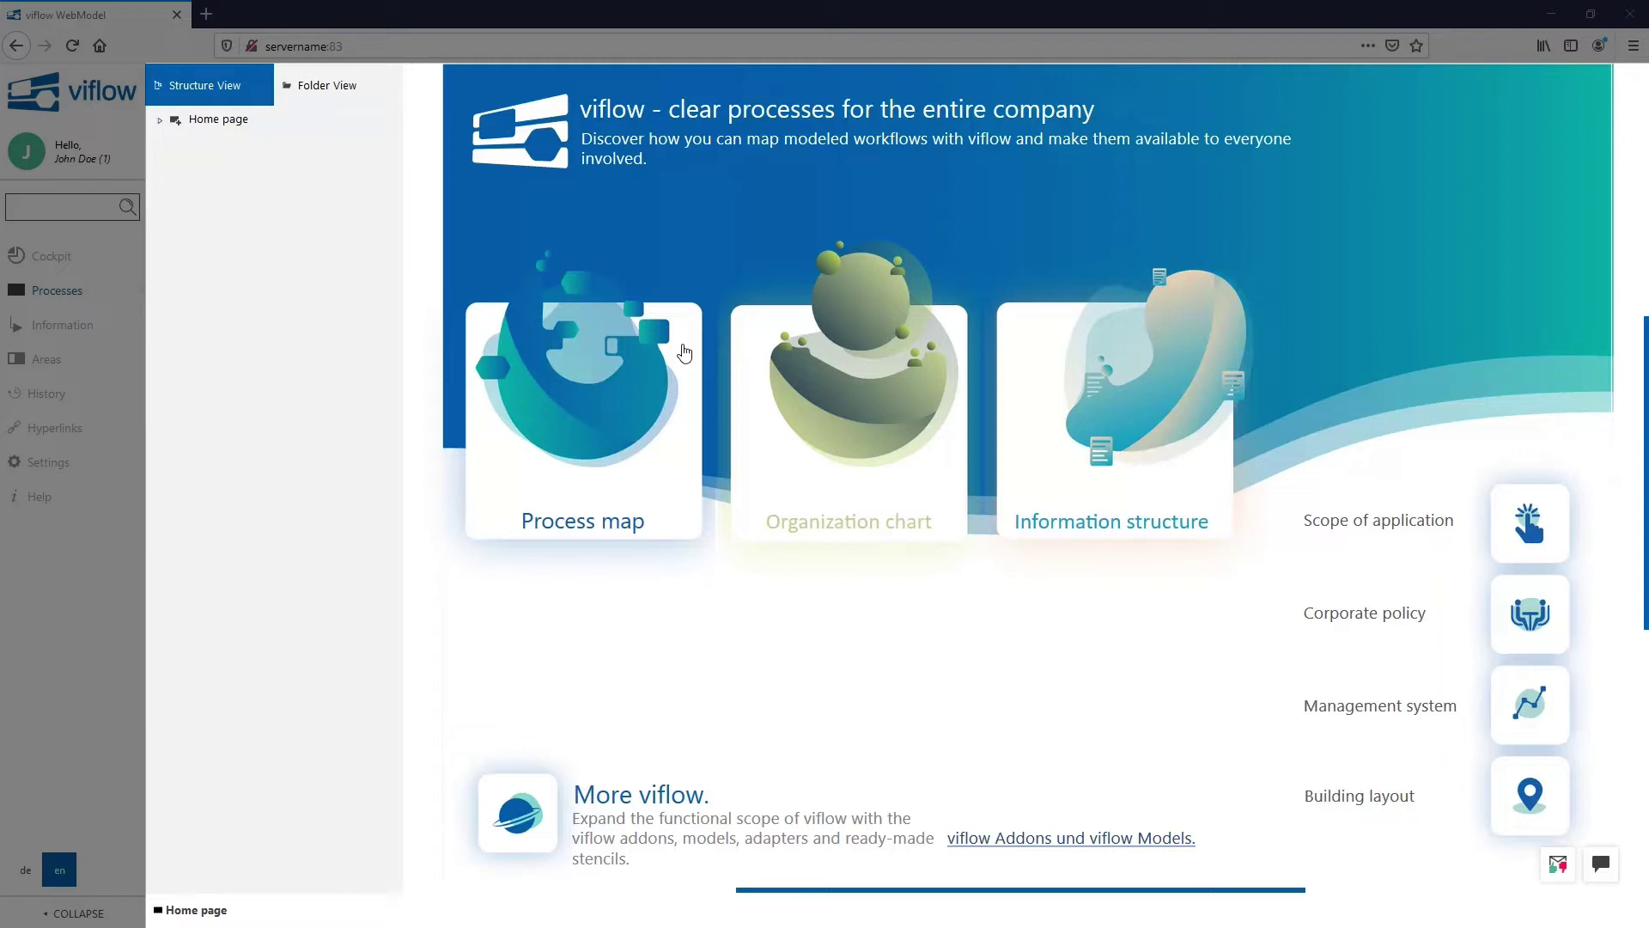
pyautogui.rightClick(685, 352)
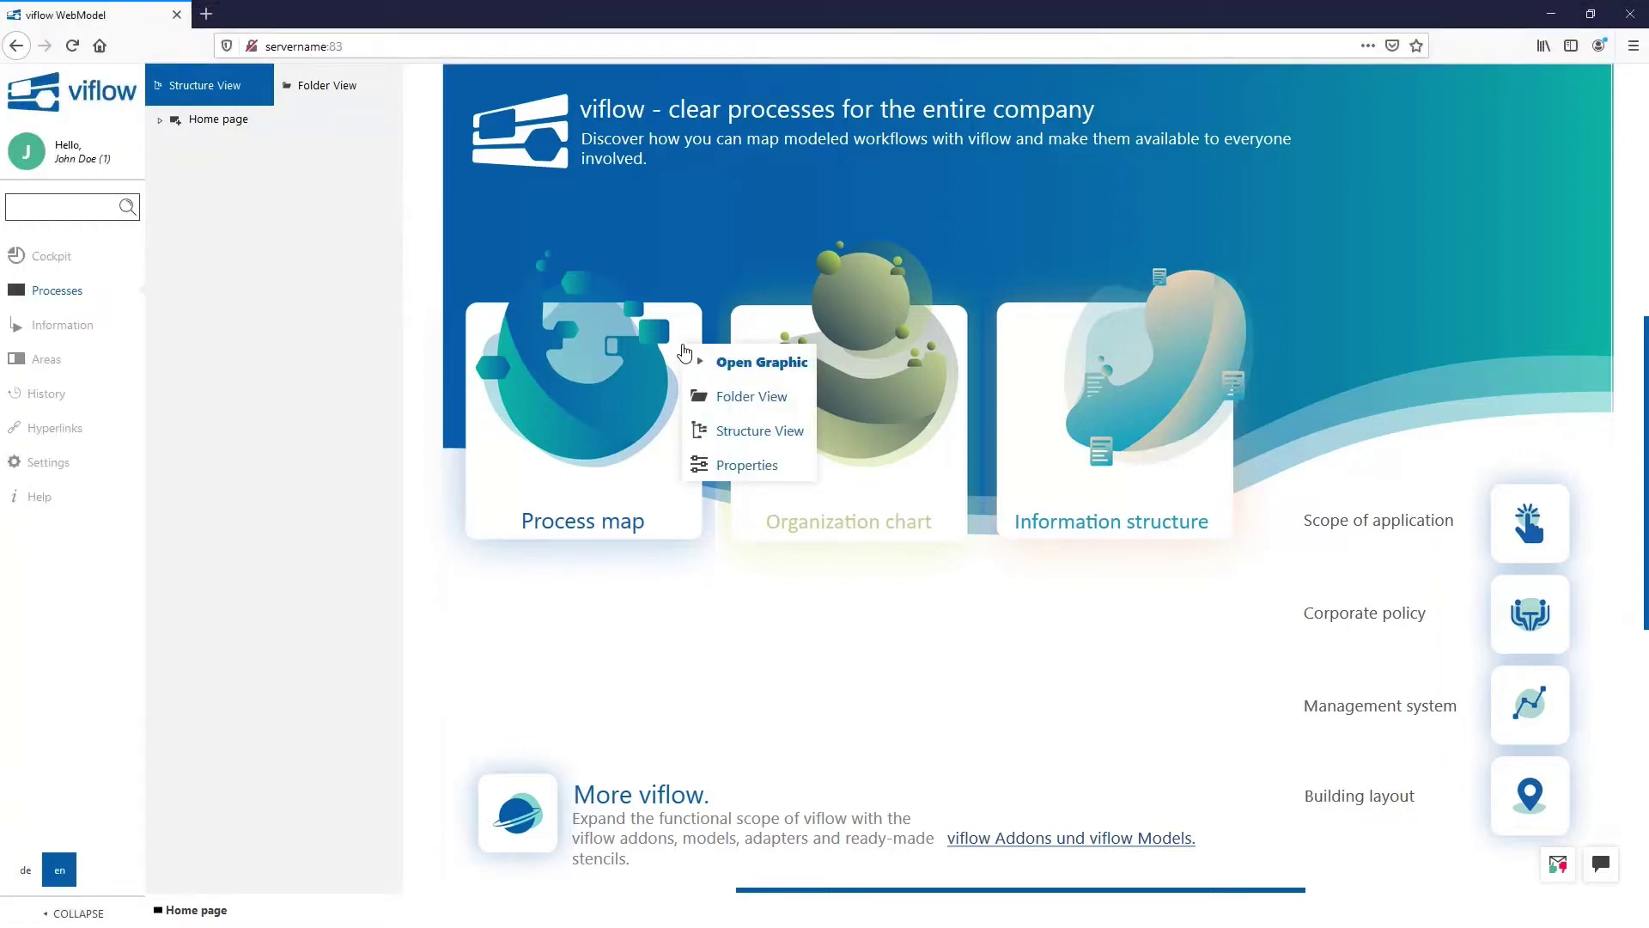
pyautogui.click(726, 465)
pyautogui.moveTo(659, 103); pyautogui.dragTo(714, 317)
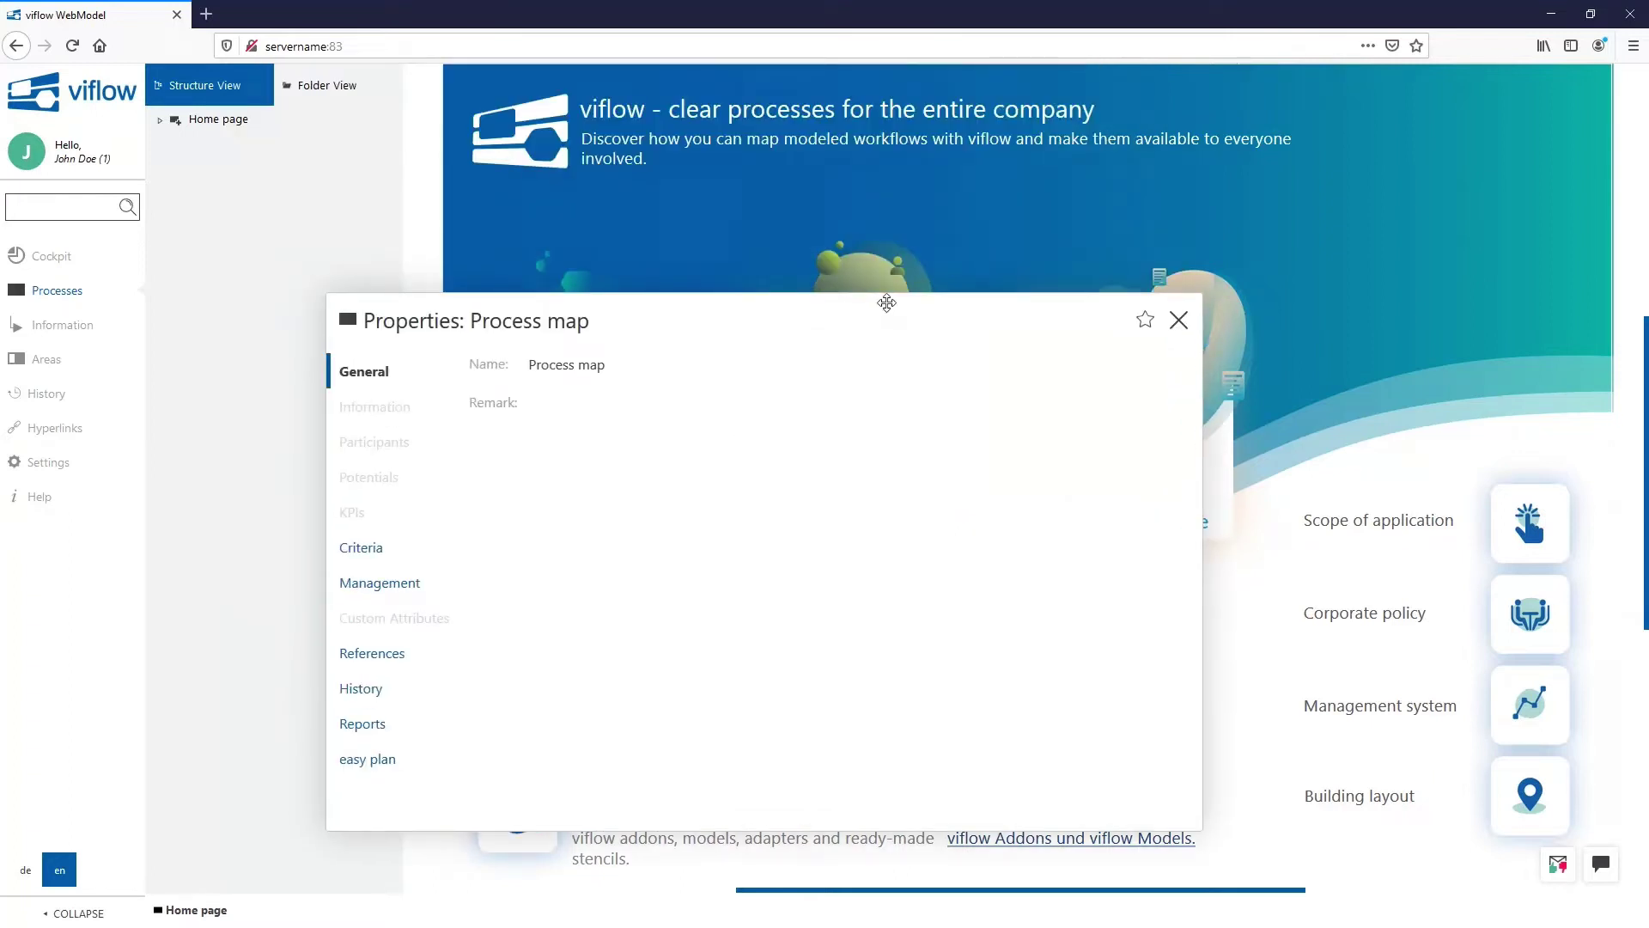
pyautogui.click(1175, 327)
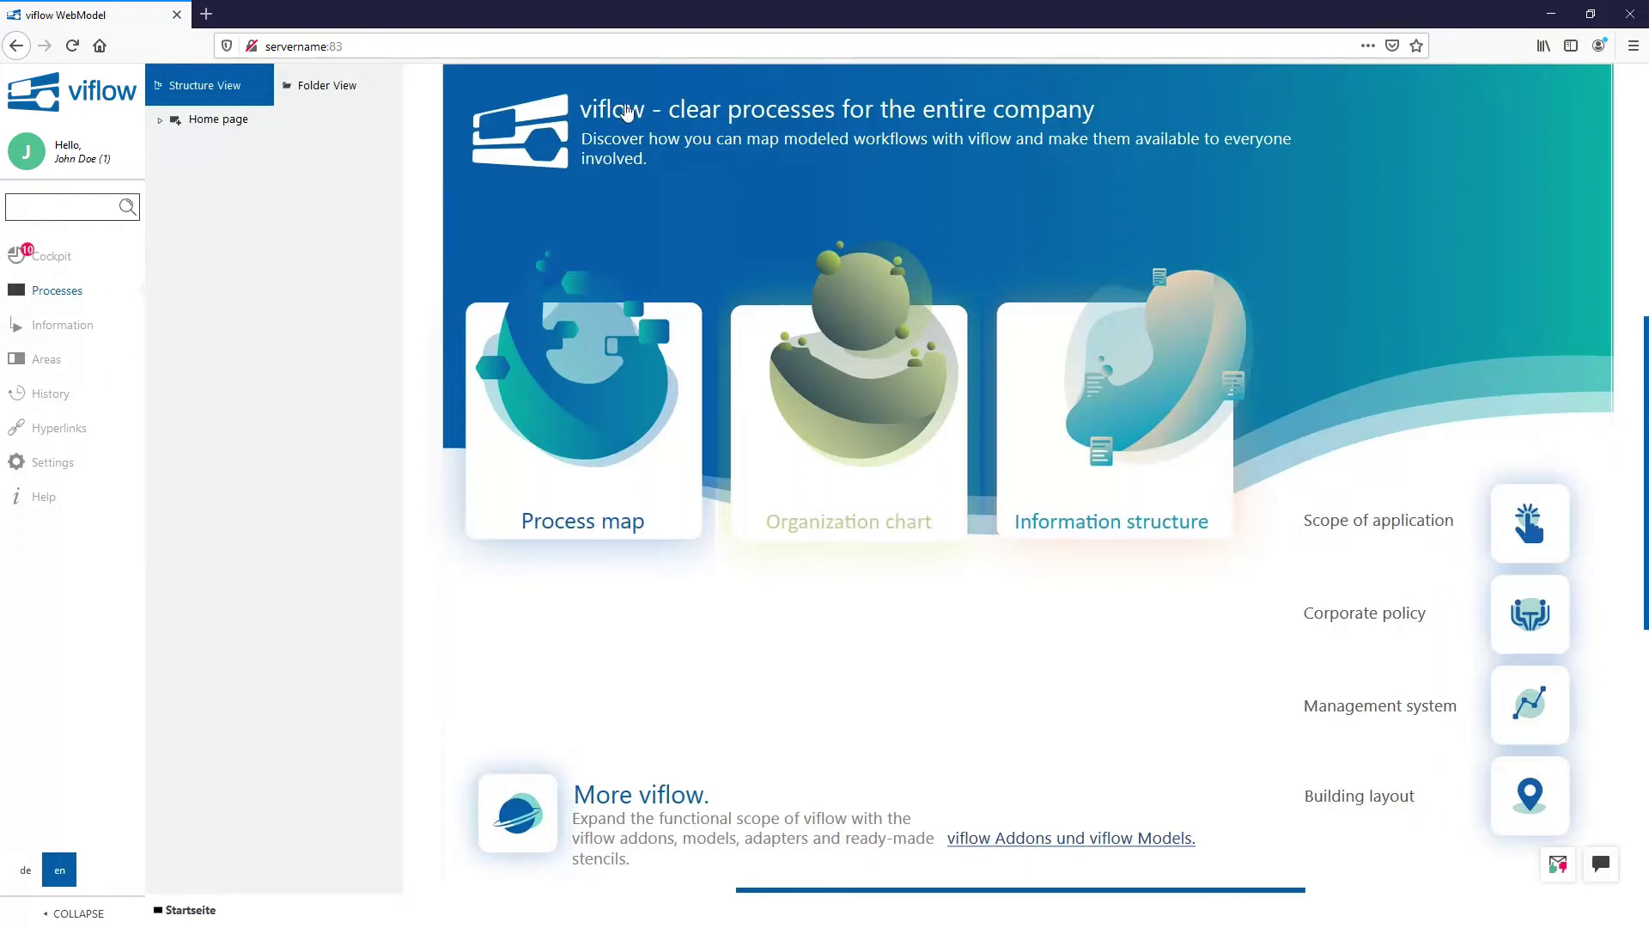
# Step: In Structure View, expand Home page, 00 - Process map, 01 - Business management processes and 01 - Tracking process
pyautogui.click(346, 79)
pyautogui.click(221, 82)
pyautogui.click(161, 121)
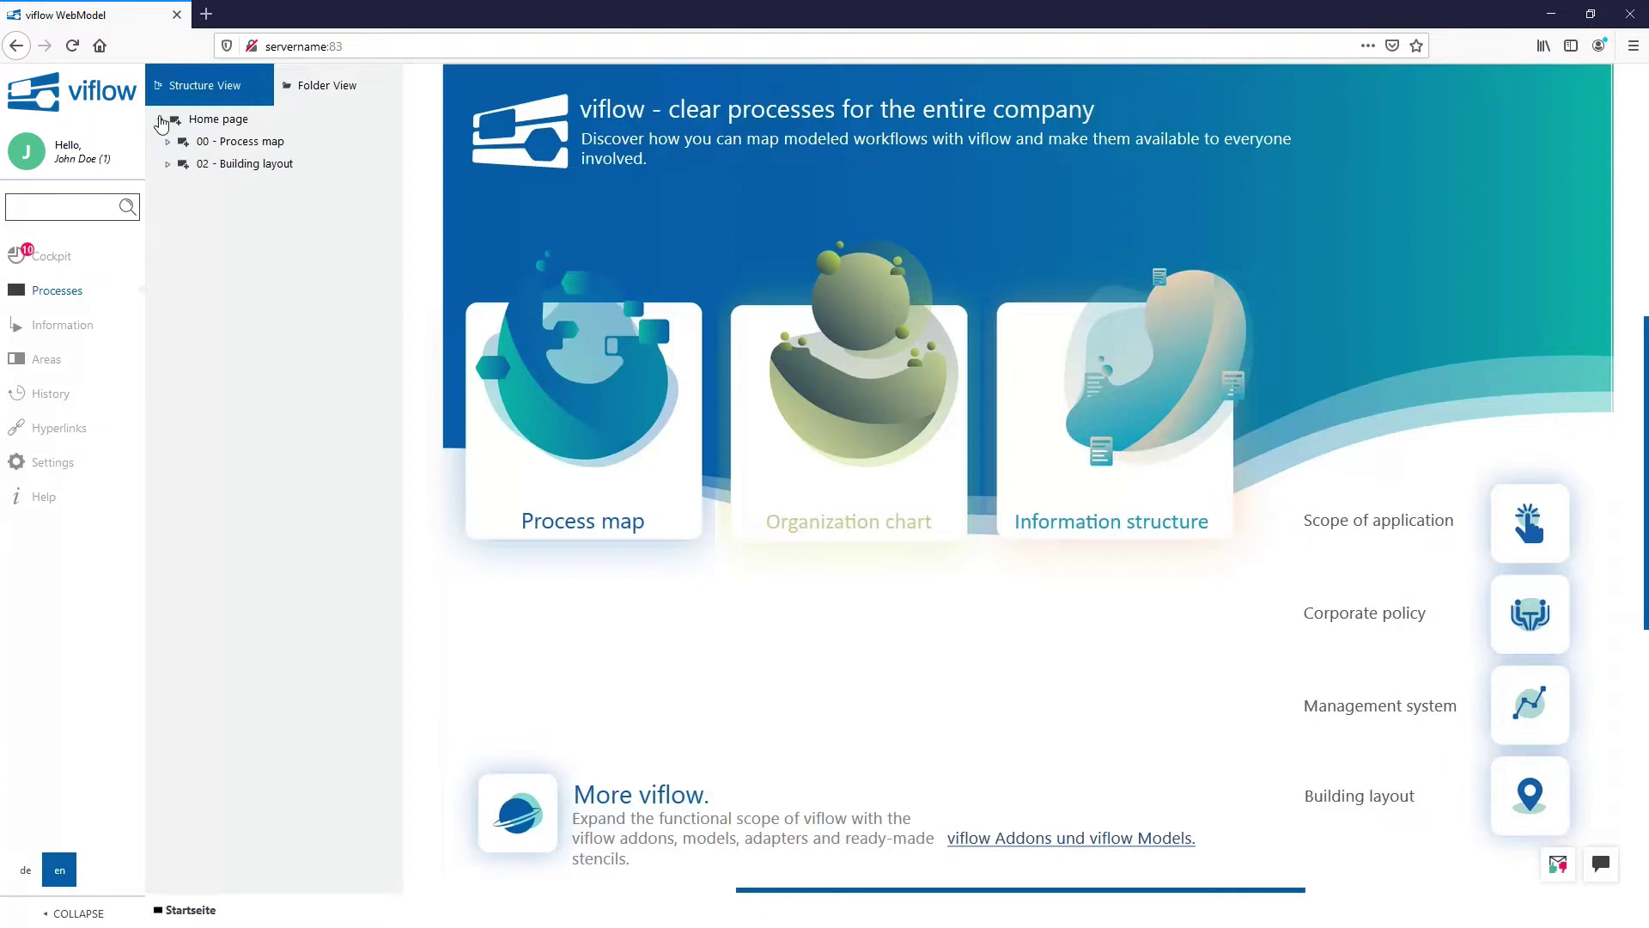
pyautogui.click(169, 142)
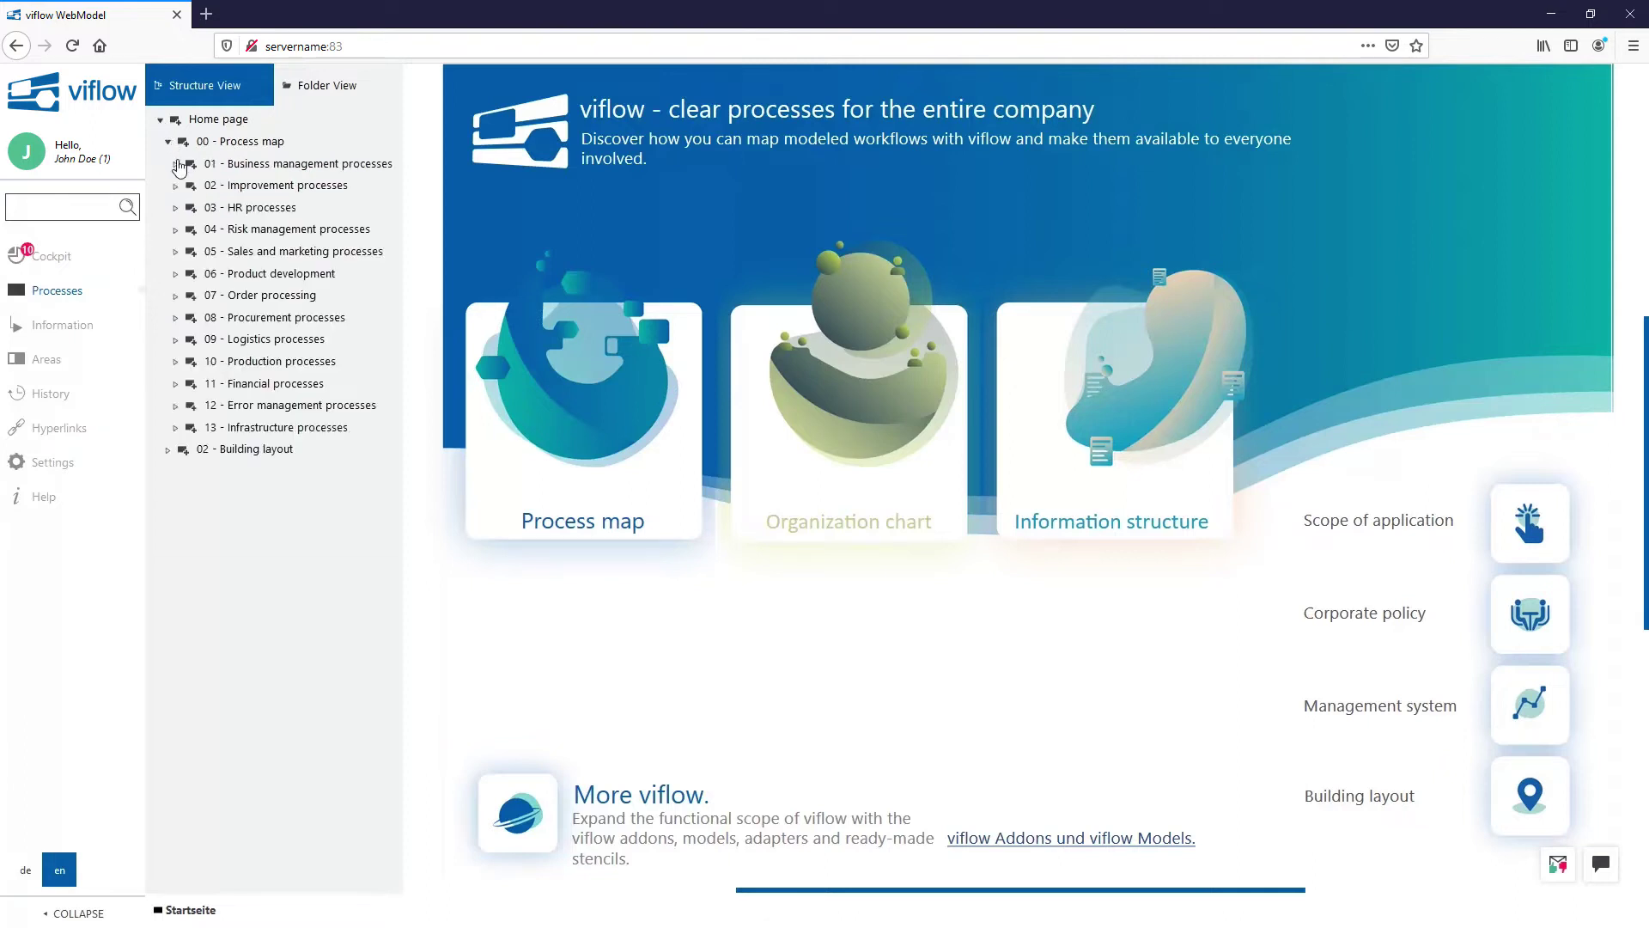
pyautogui.click(176, 164)
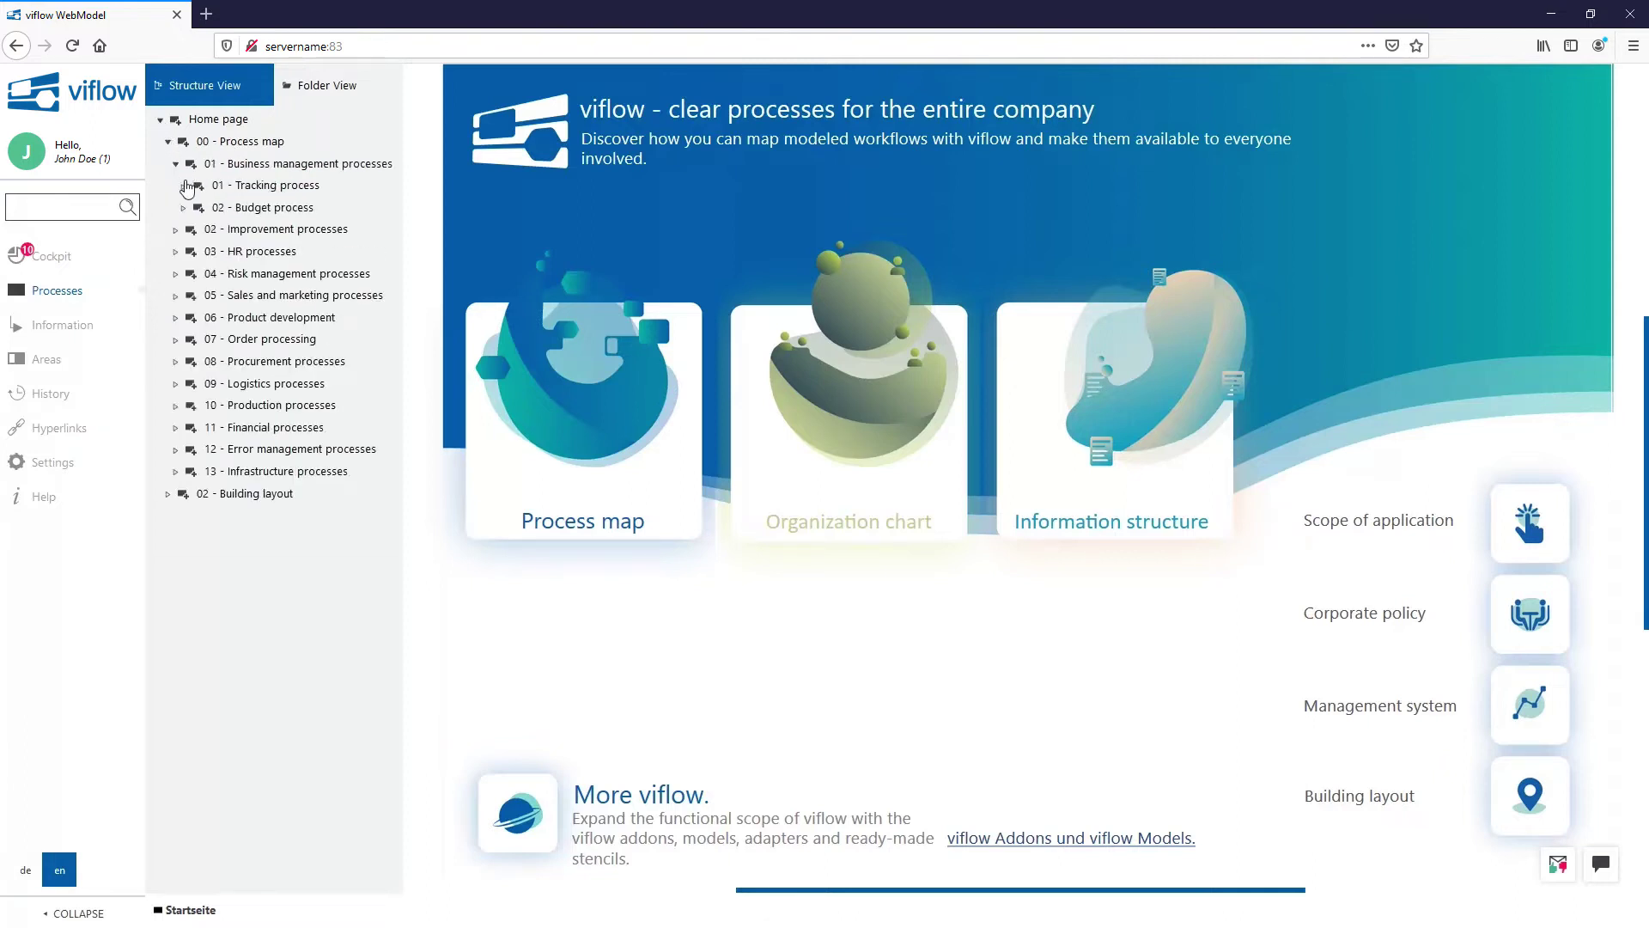
pyautogui.click(184, 187)
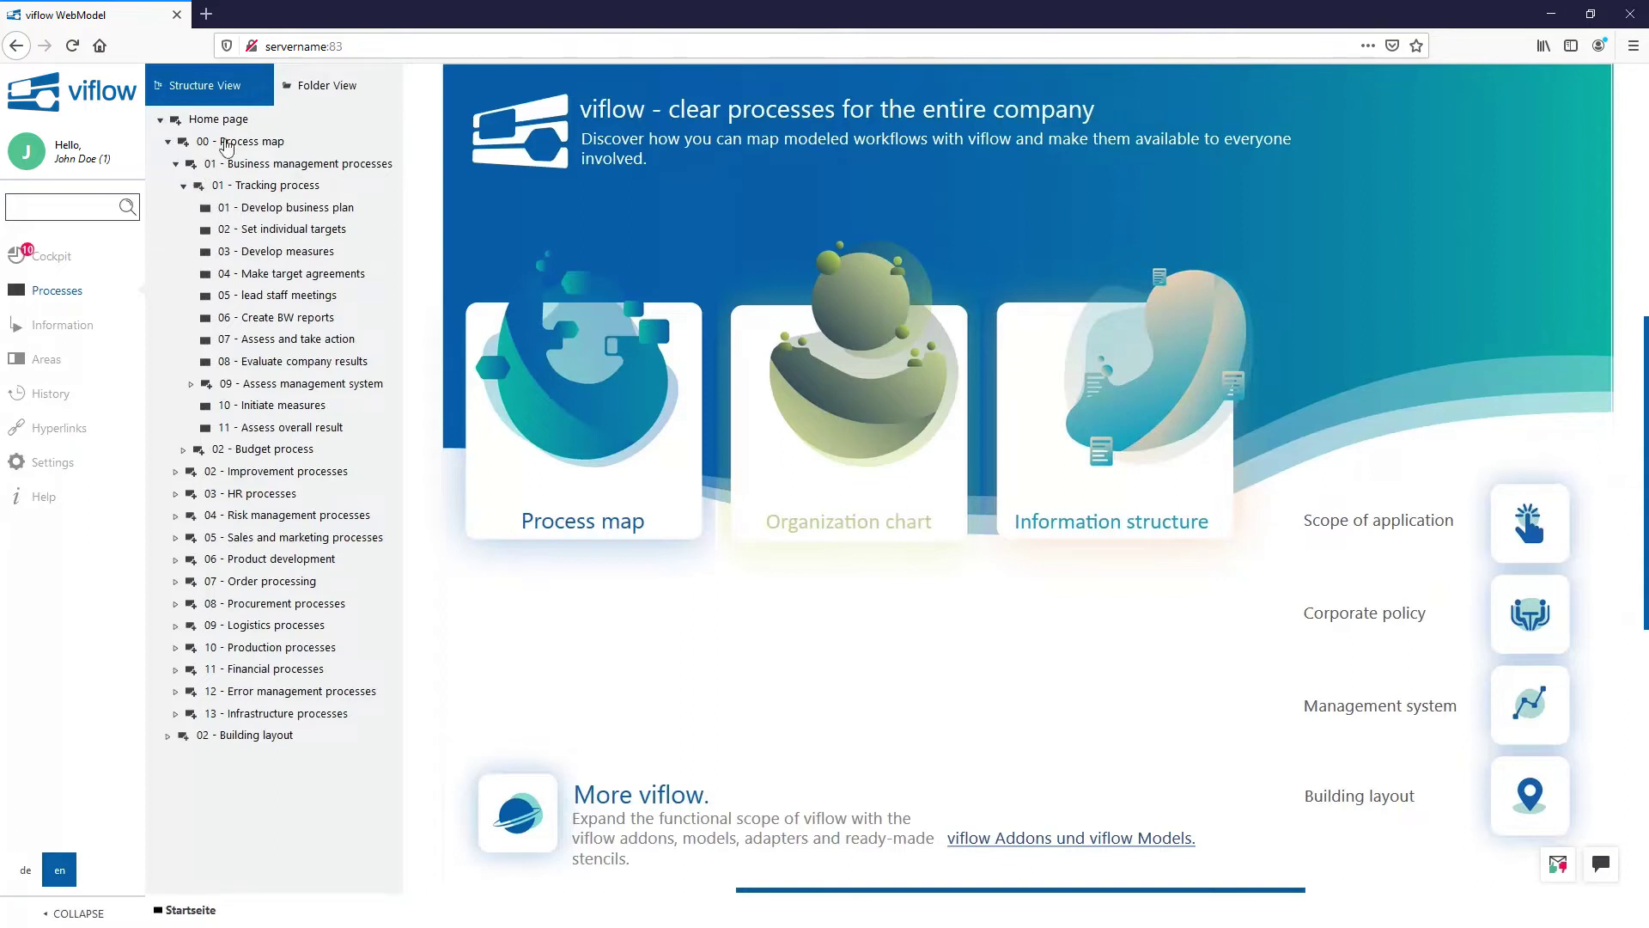
# Step: Browse Folder View's Processes and activities folders, then return to the structure tree
pyautogui.click(311, 86)
pyautogui.click(161, 121)
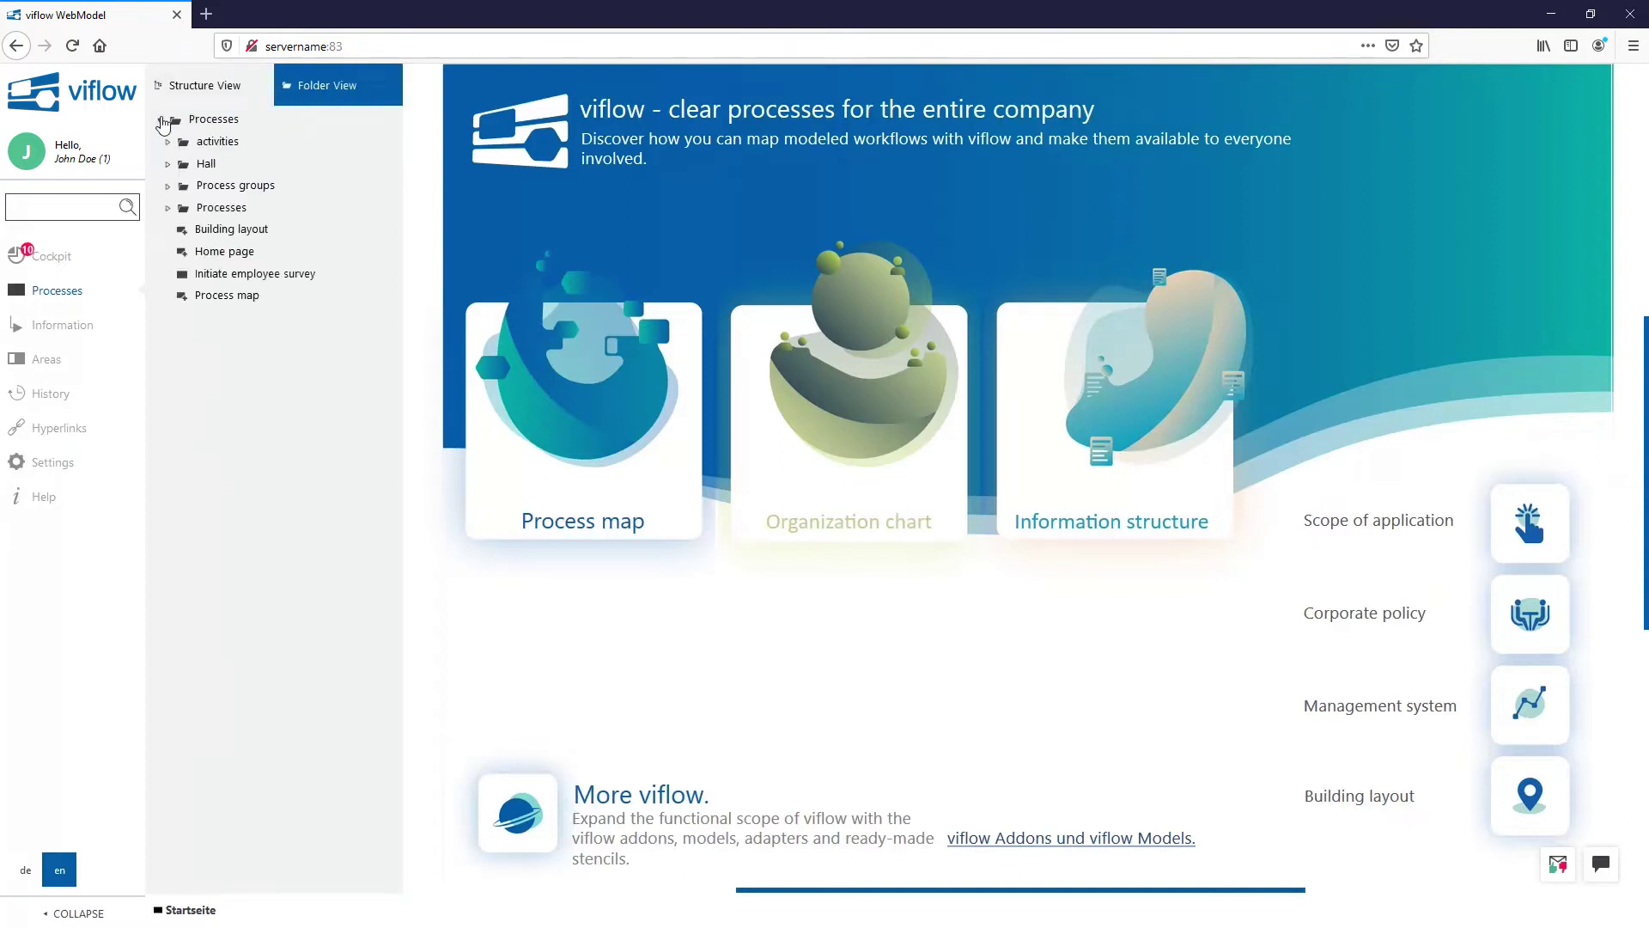
pyautogui.click(169, 143)
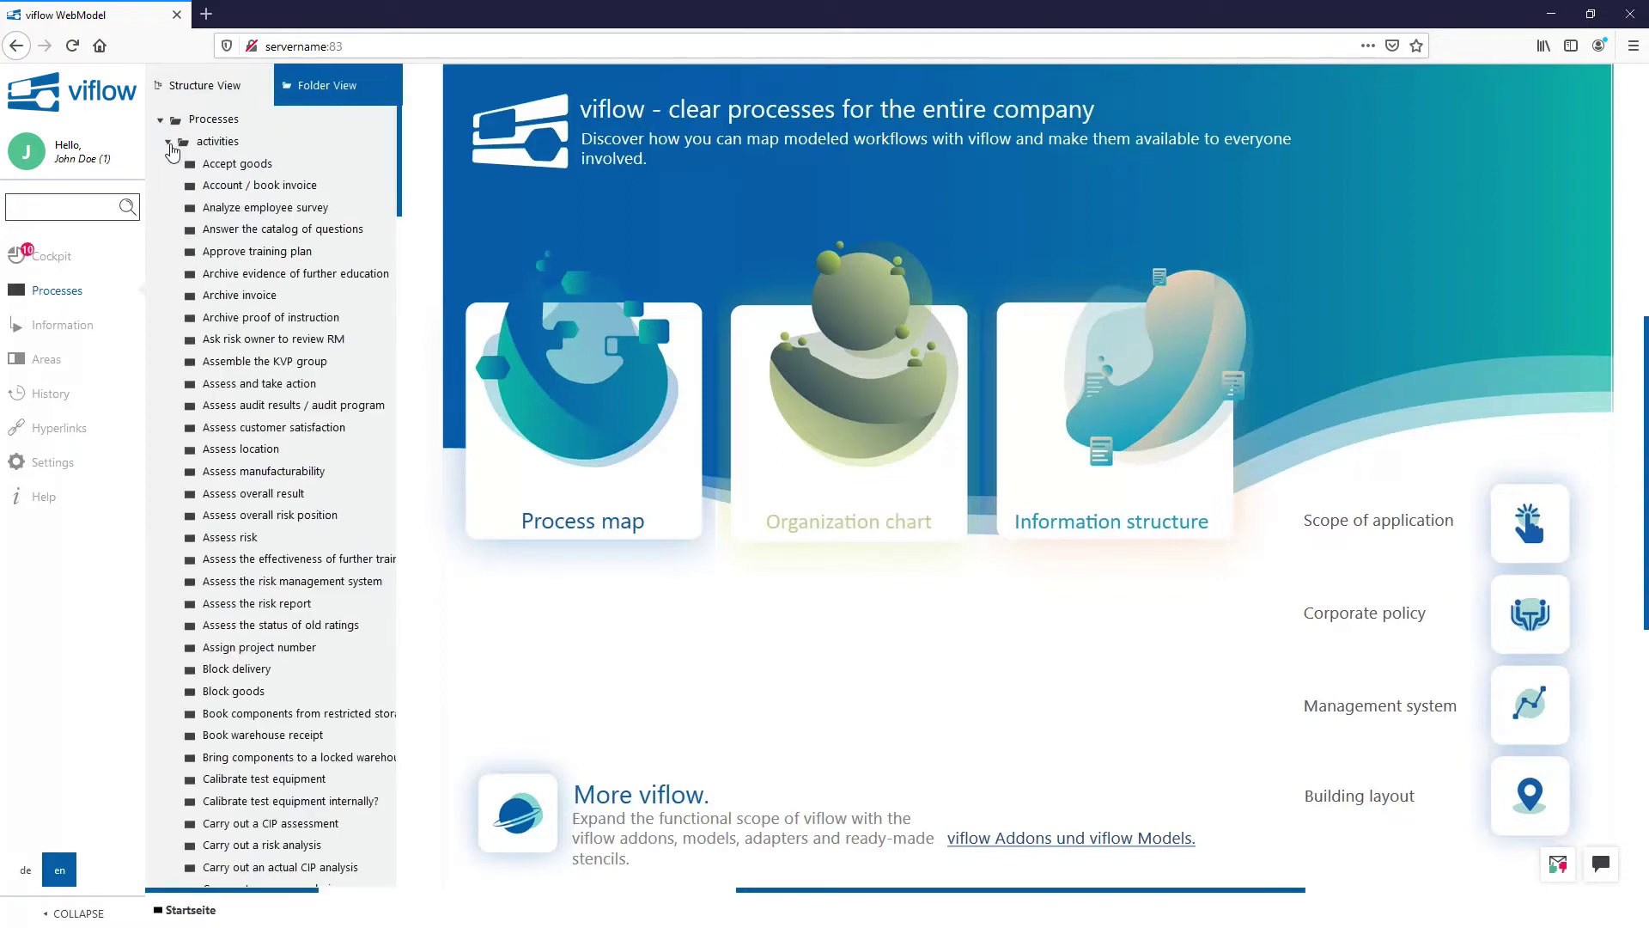
pyautogui.click(199, 96)
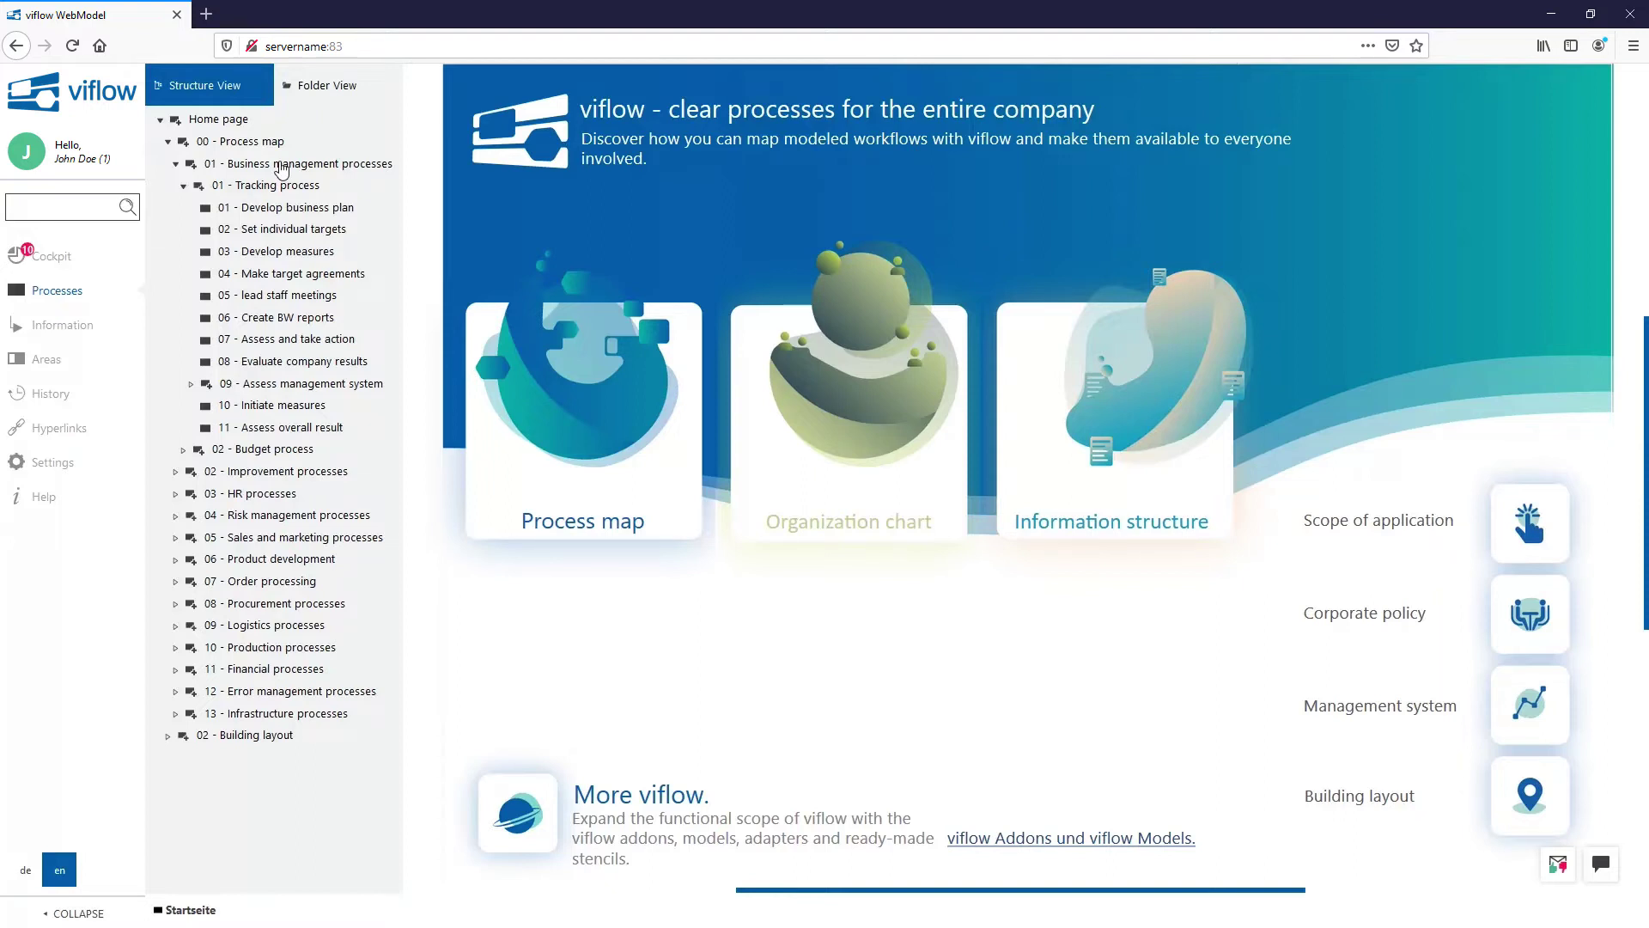
# Step: Show the 01 - Business management processes page and inspect the Tracking process context menu without choosing anything
pyautogui.click(282, 165)
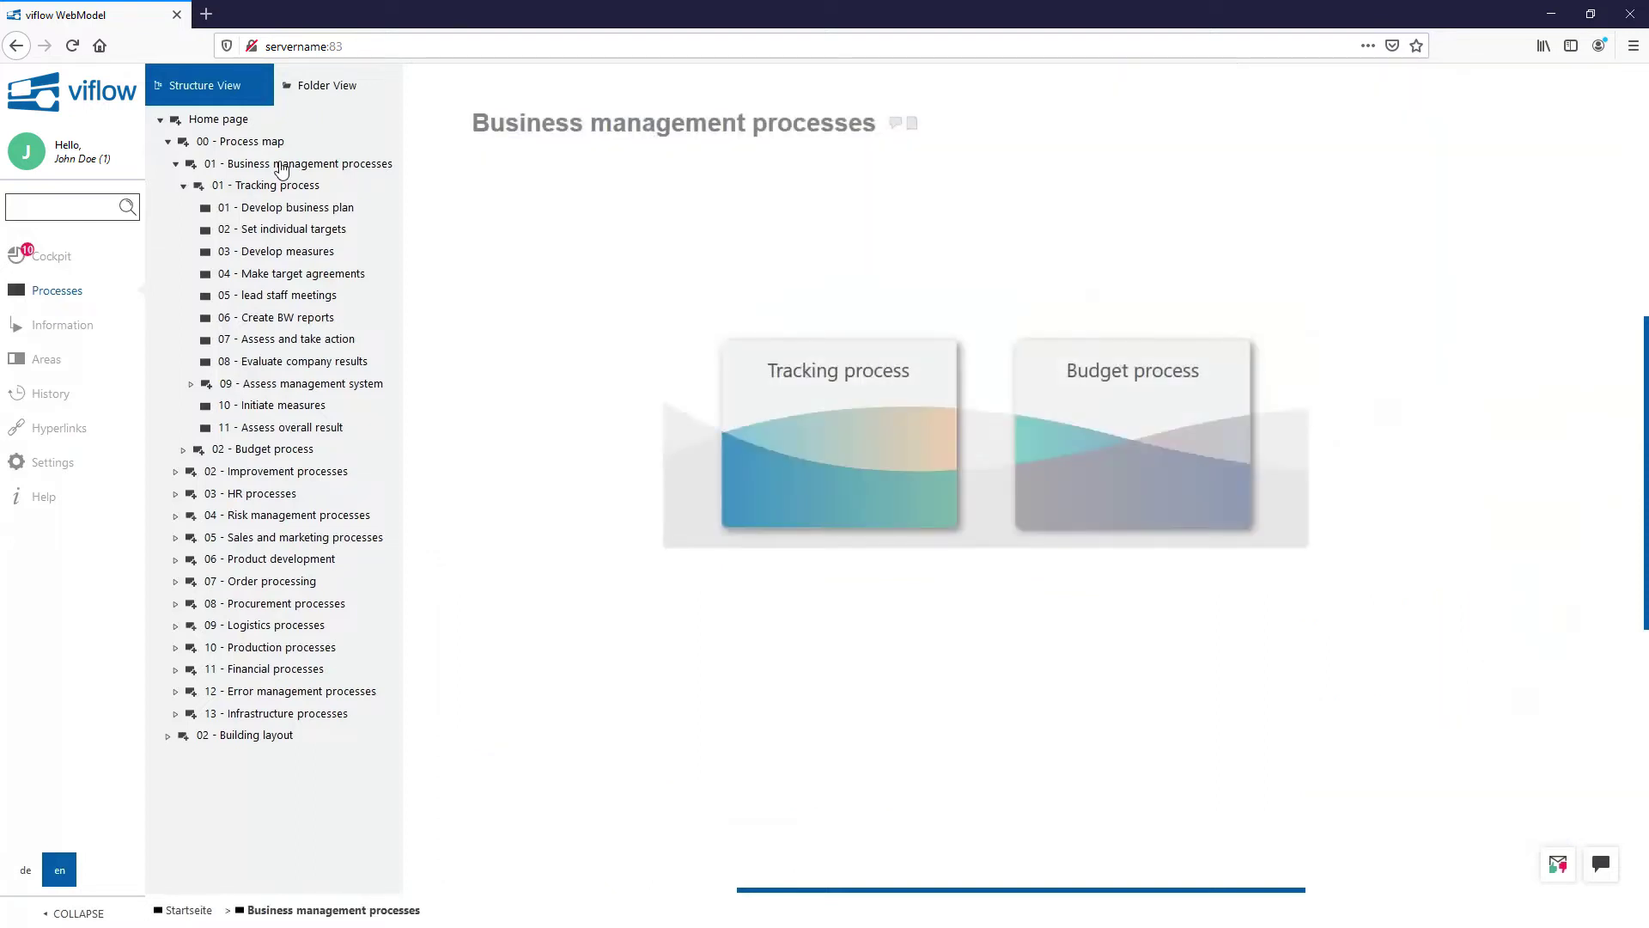
pyautogui.rightClick(283, 187)
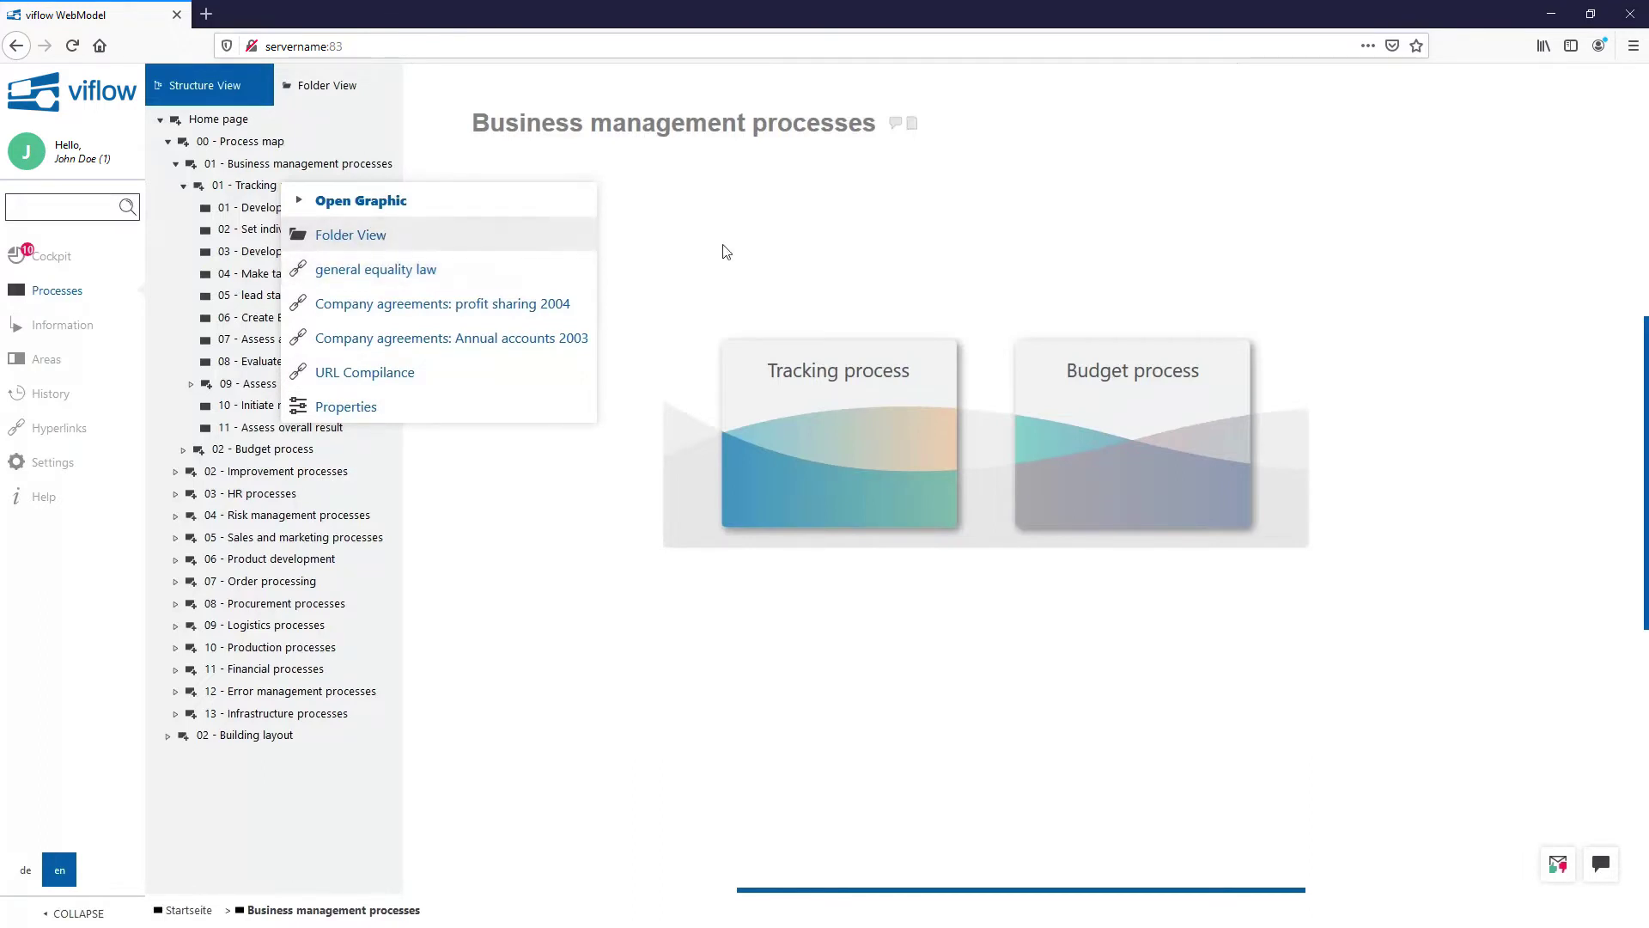
pyautogui.click(982, 265)
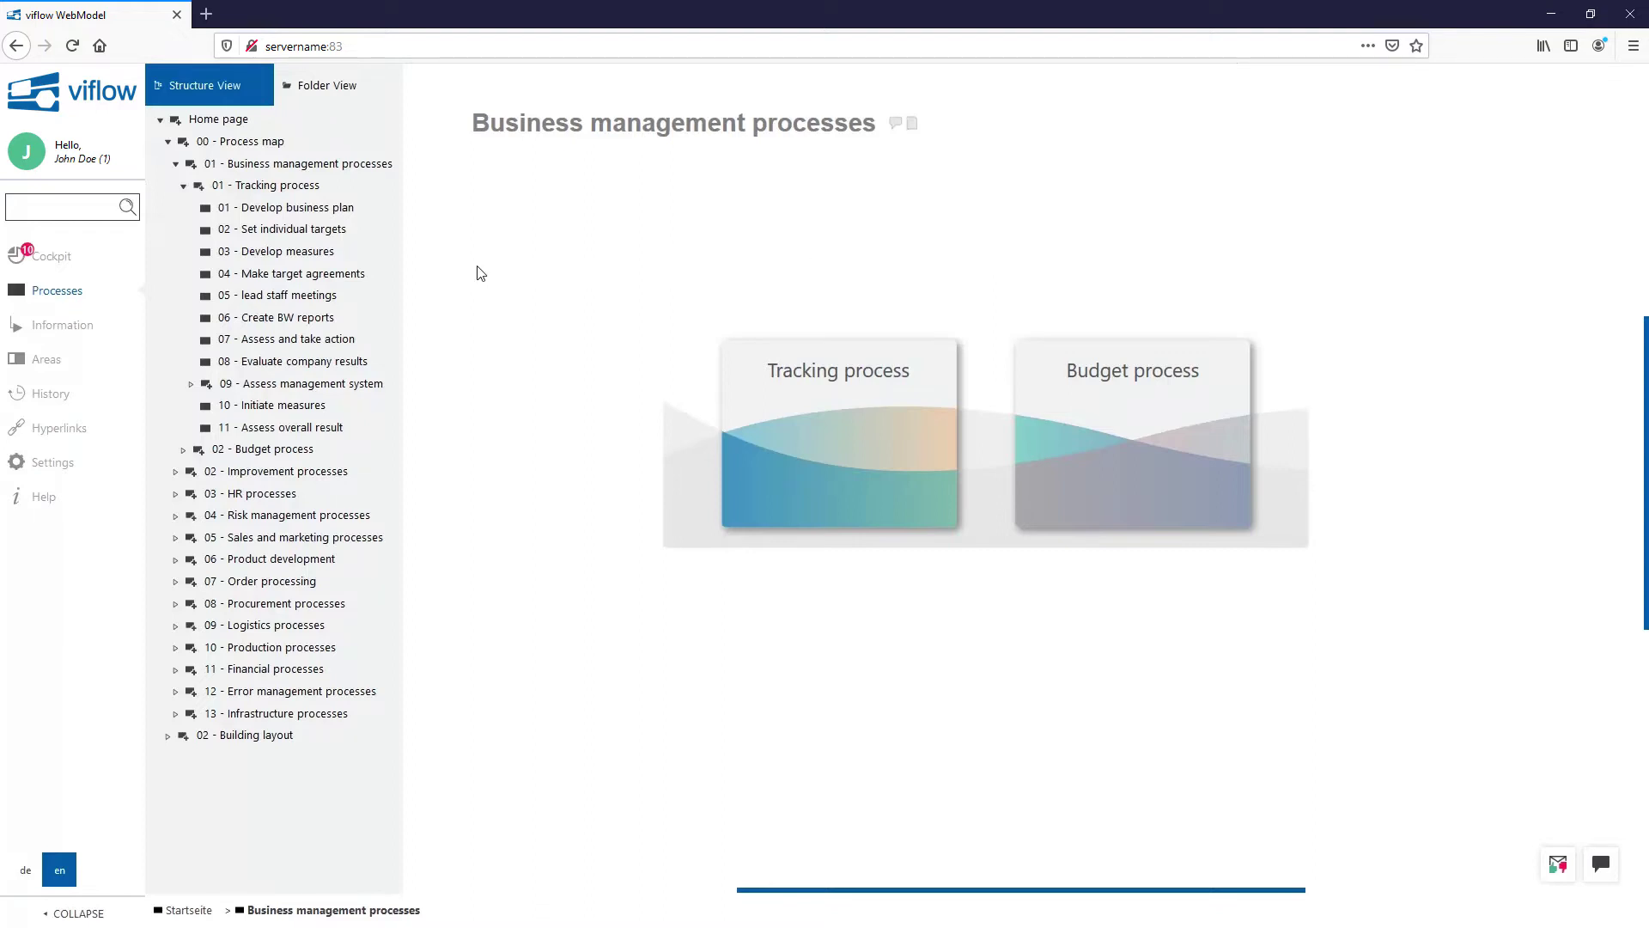
# Step: Close the Processes tree, collapse the sidebar to icons, and pan and zoom the overview diagram
pyautogui.click(73, 299)
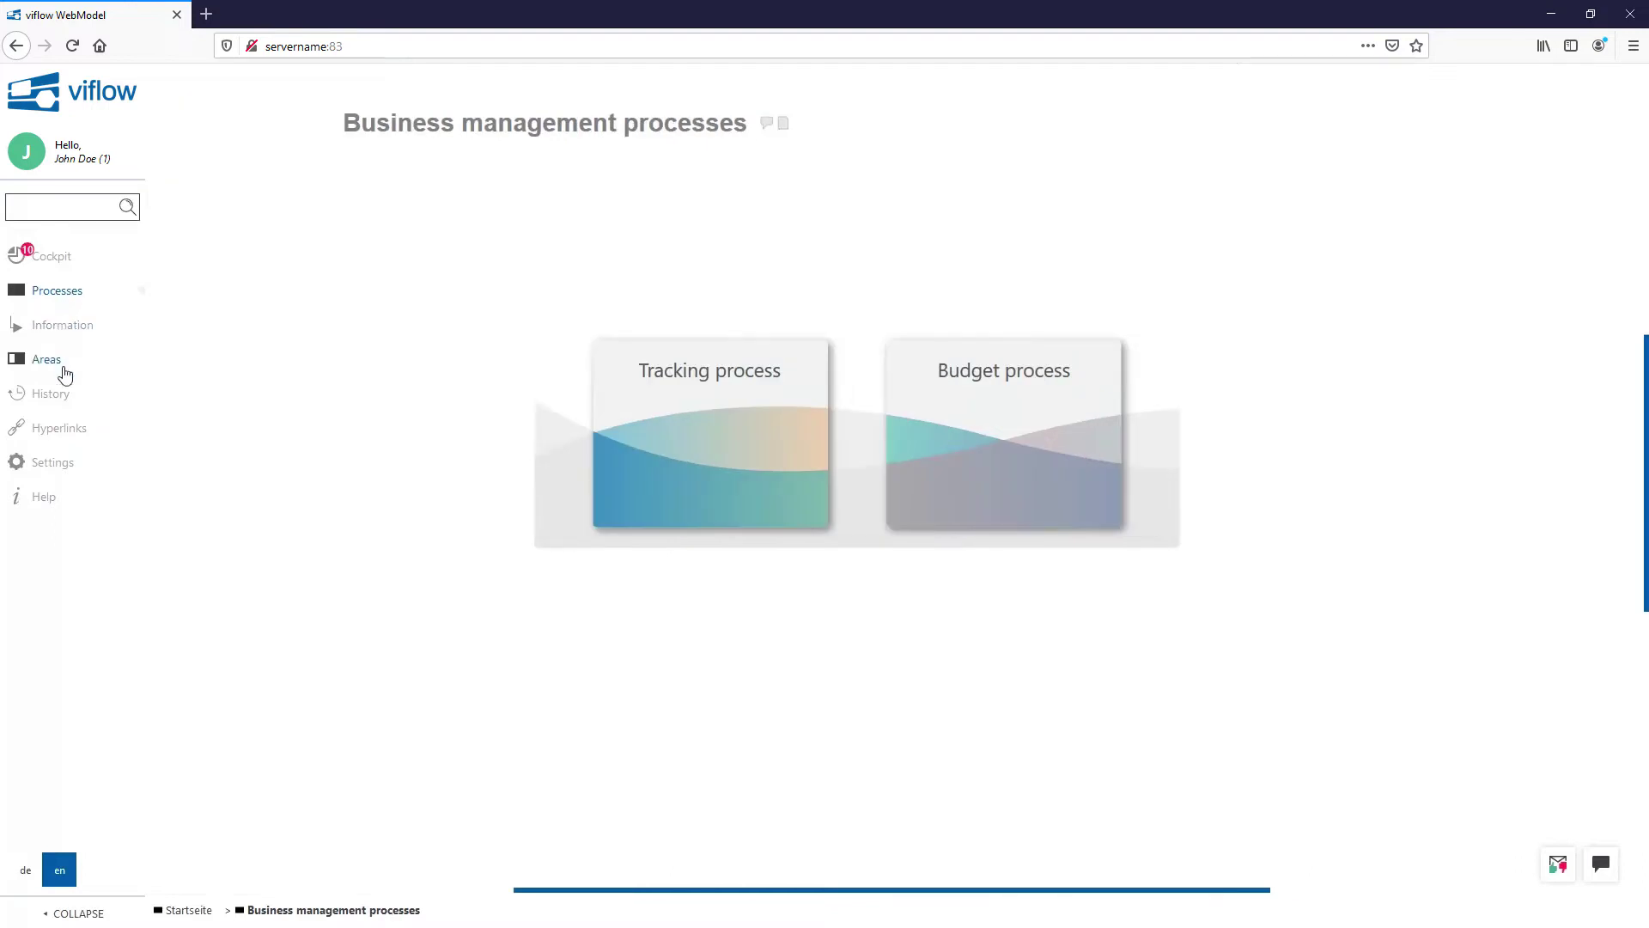
pyautogui.click(84, 913)
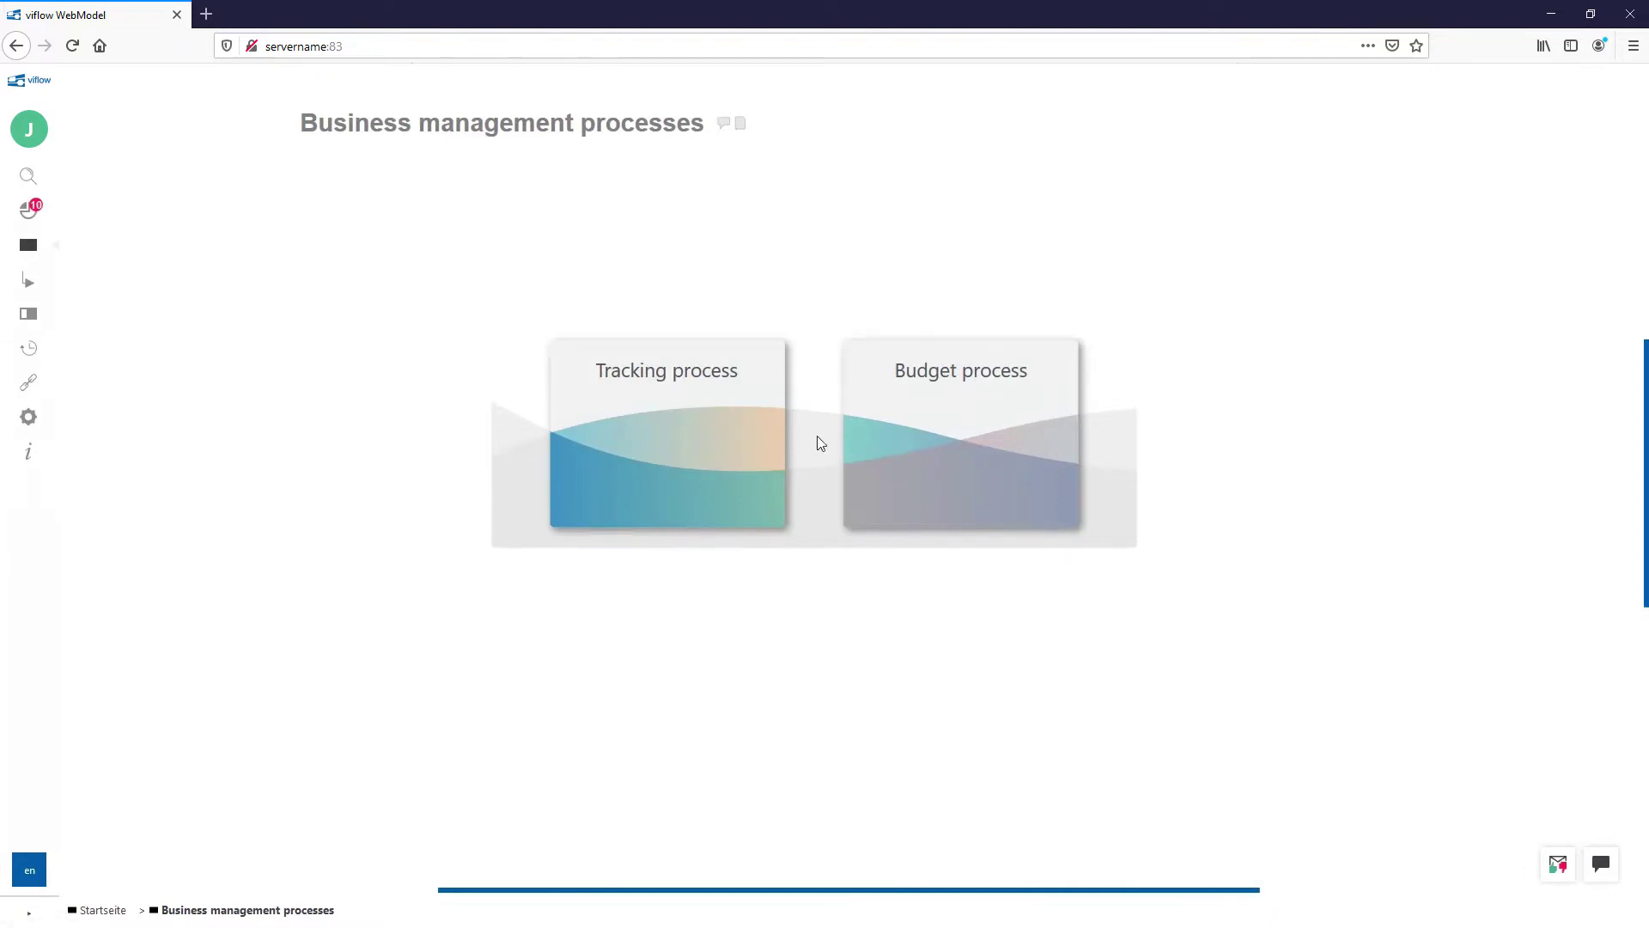
pyautogui.moveTo(817, 436); pyautogui.dragTo(825, 473)
pyautogui.scroll(1, 825, 474)
pyautogui.scroll(2, 826, 480)
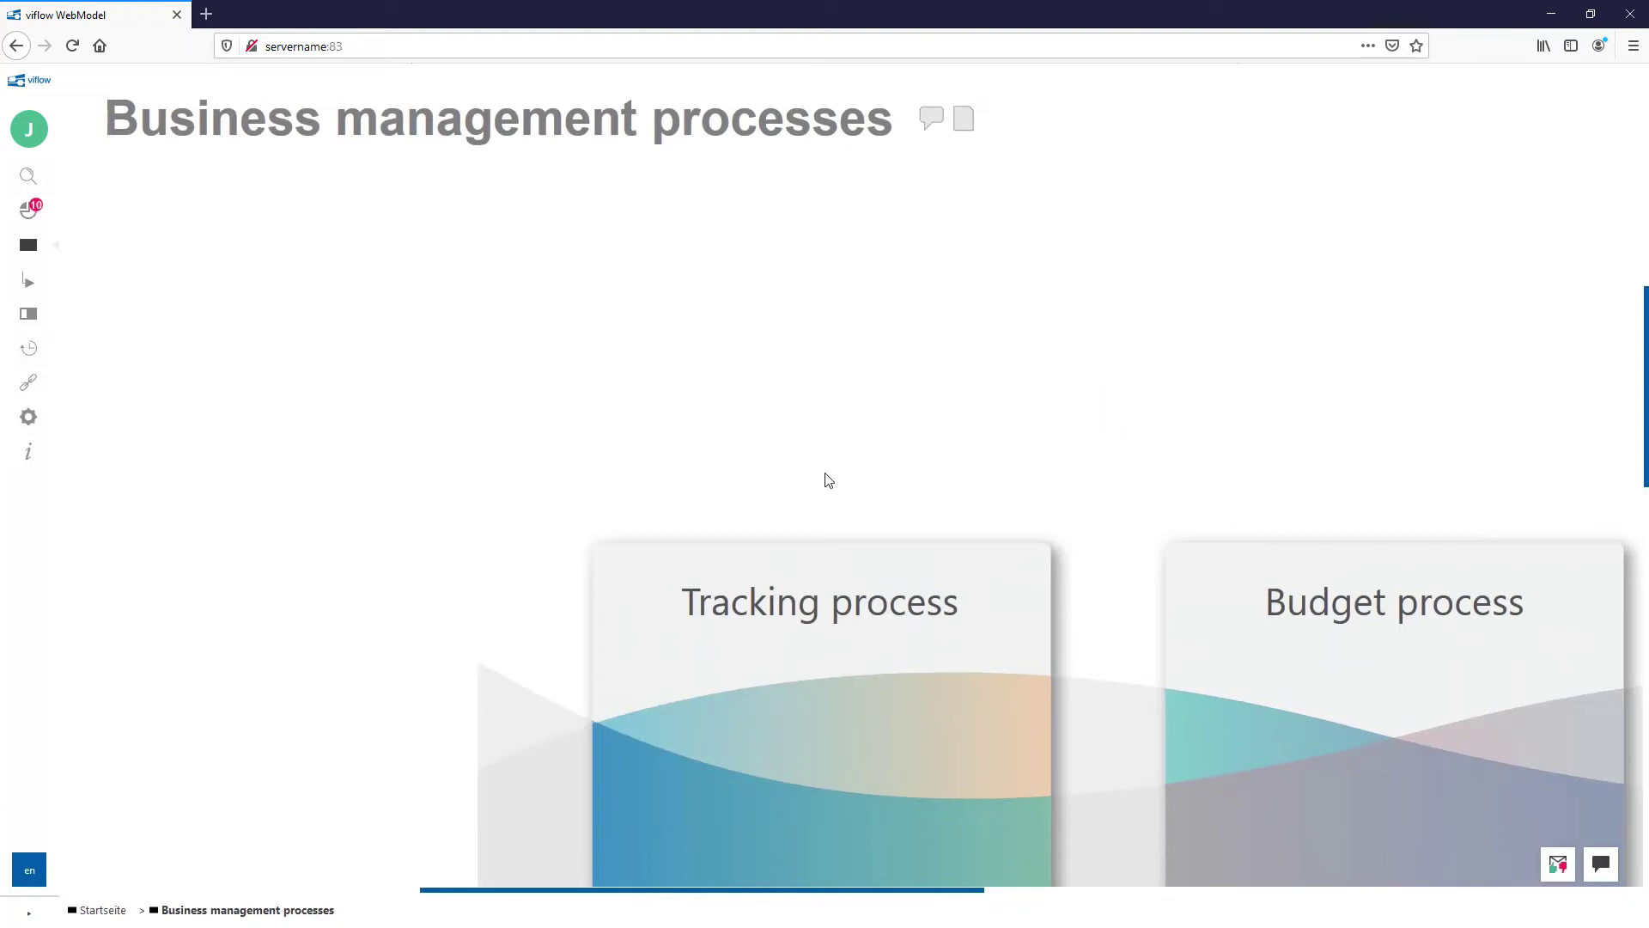
pyautogui.scroll(-3, 829, 479)
pyautogui.moveTo(932, 490); pyautogui.dragTo(829, 420)
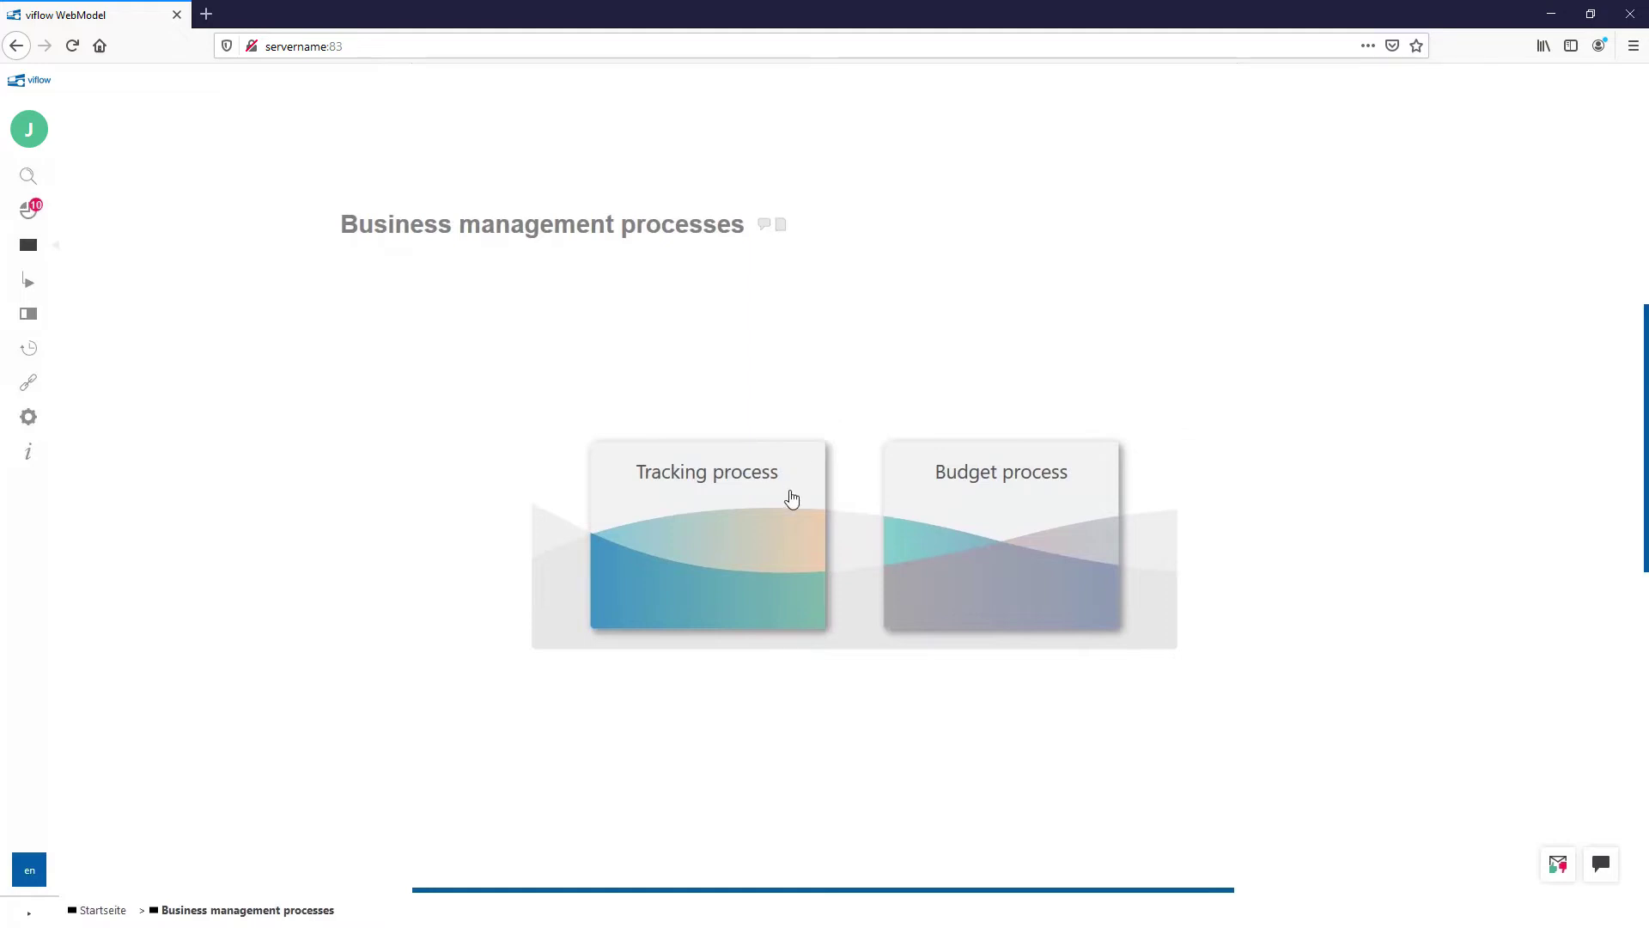
# Step: Open the Tracking process diagram, check box 2's participants, then follow 'Company goals are defined' to Budget process
pyautogui.click(788, 497)
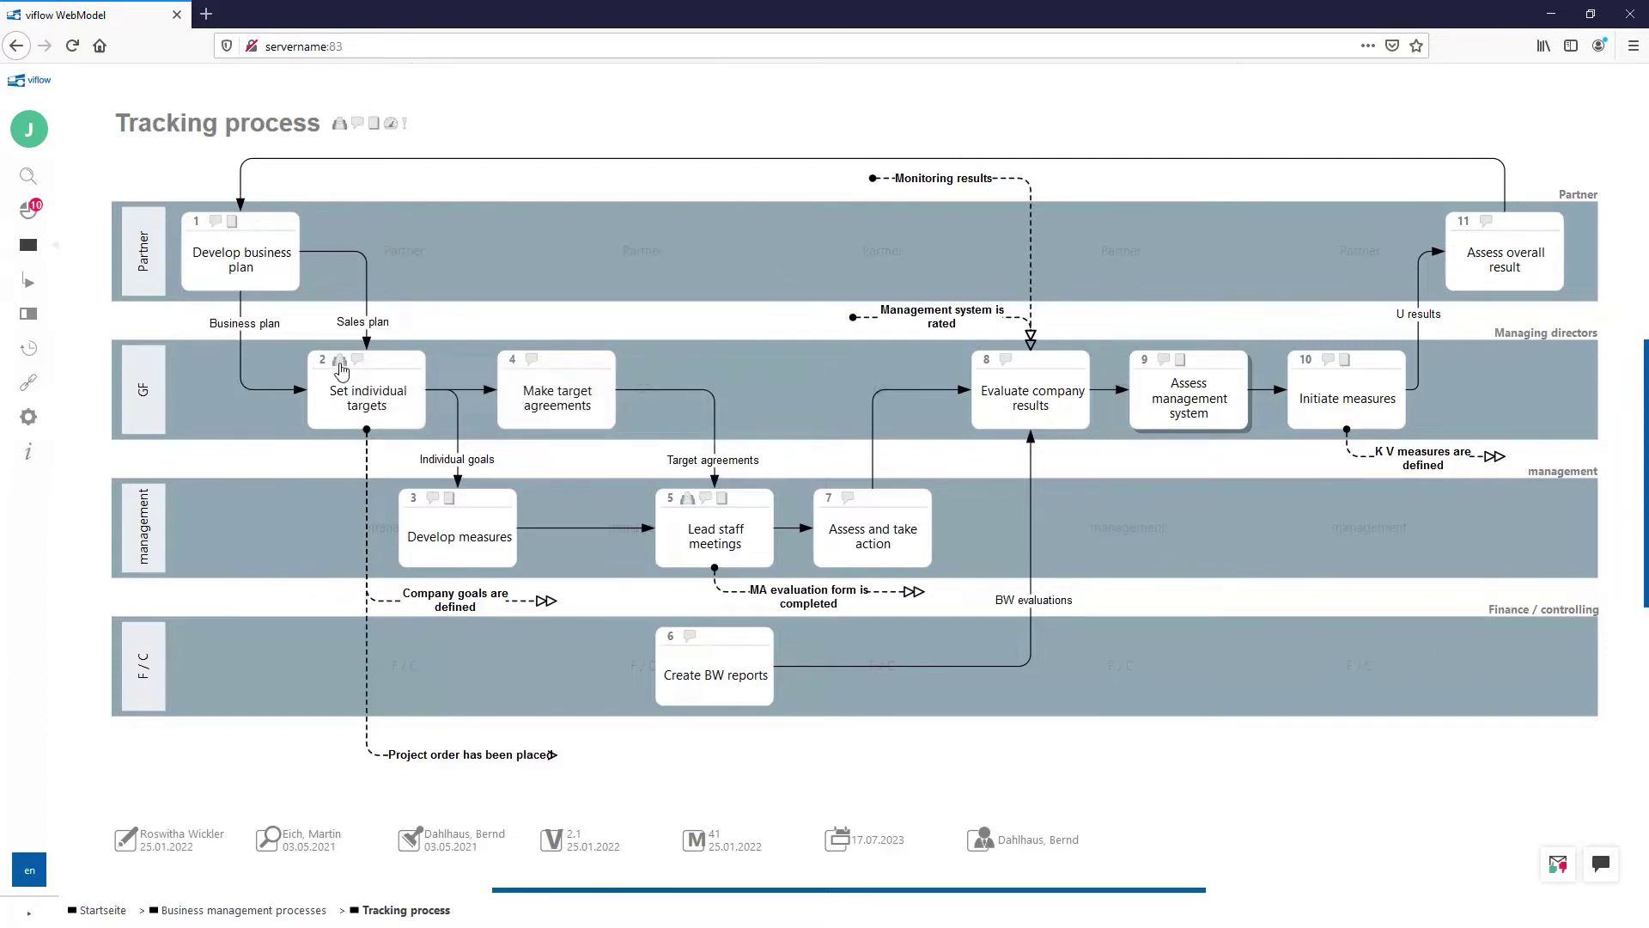
pyautogui.moveTo(341, 369)
pyautogui.click(472, 604)
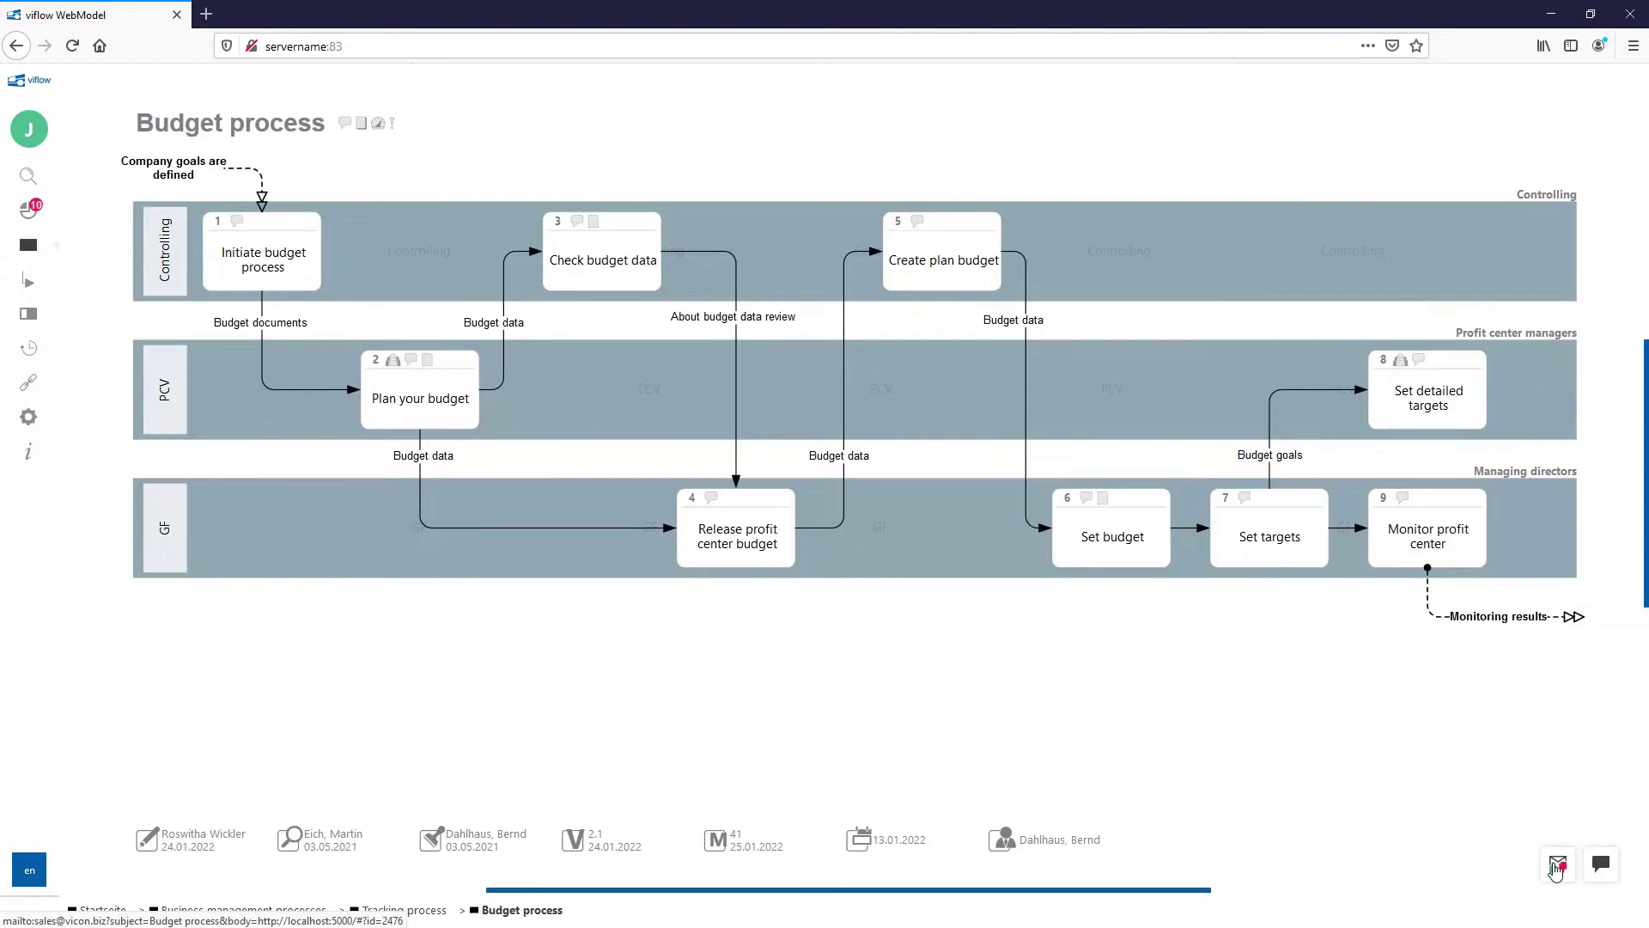
# Step: Discard an email draft about the Budget process and post the comment 'Comment'
pyautogui.click(1558, 866)
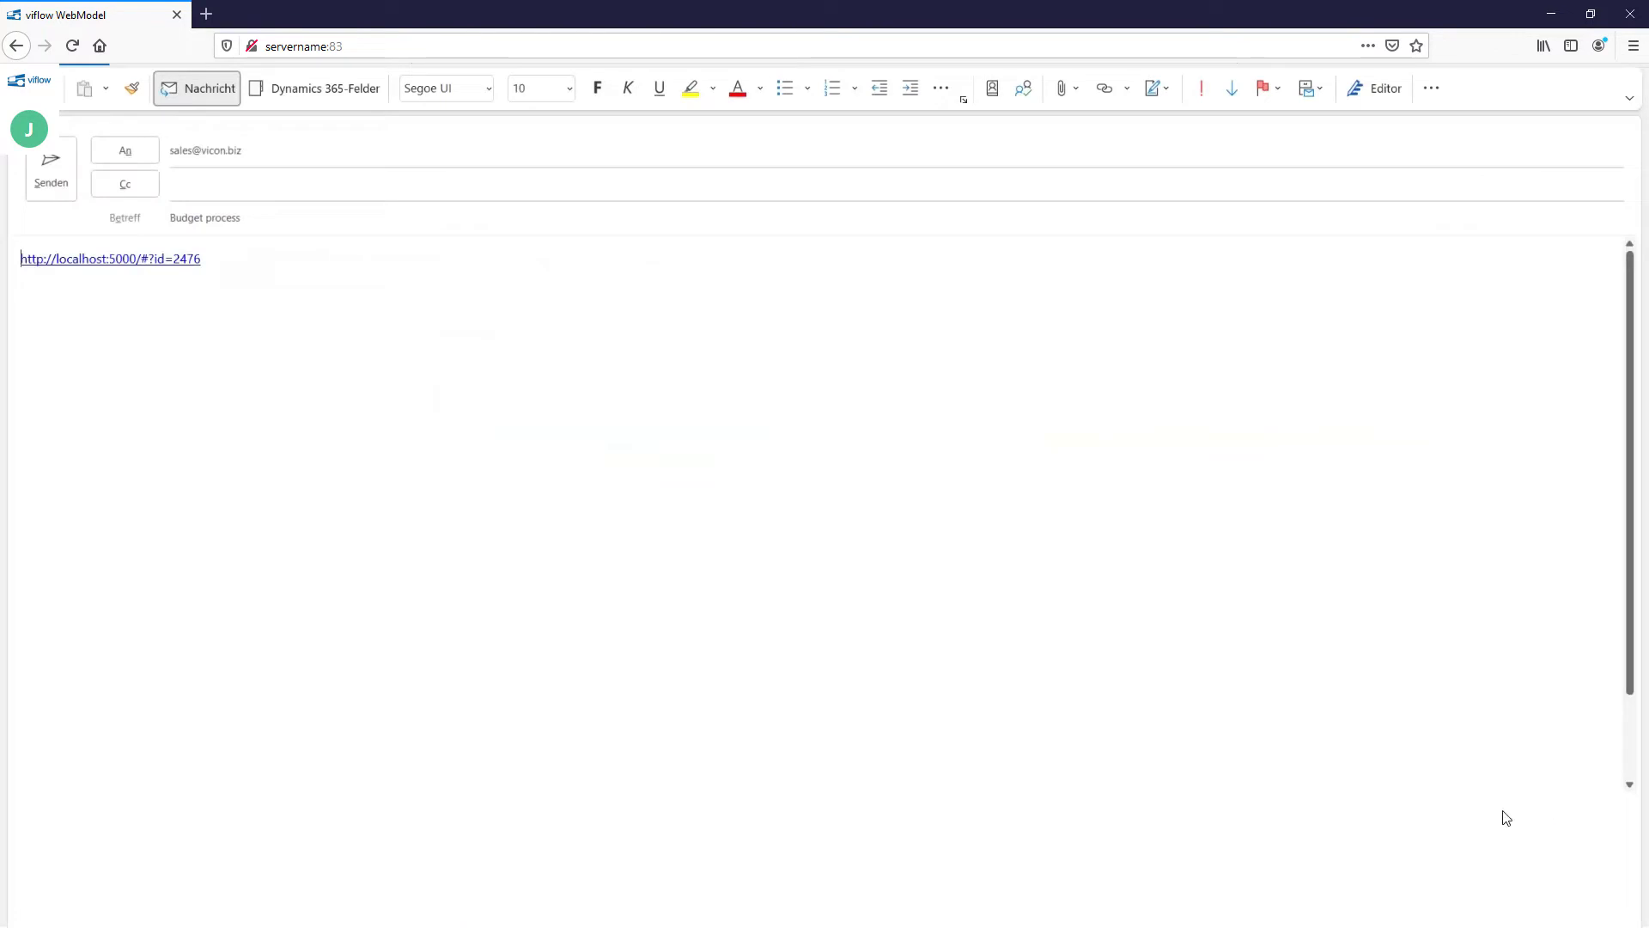
pyautogui.click(851, 519)
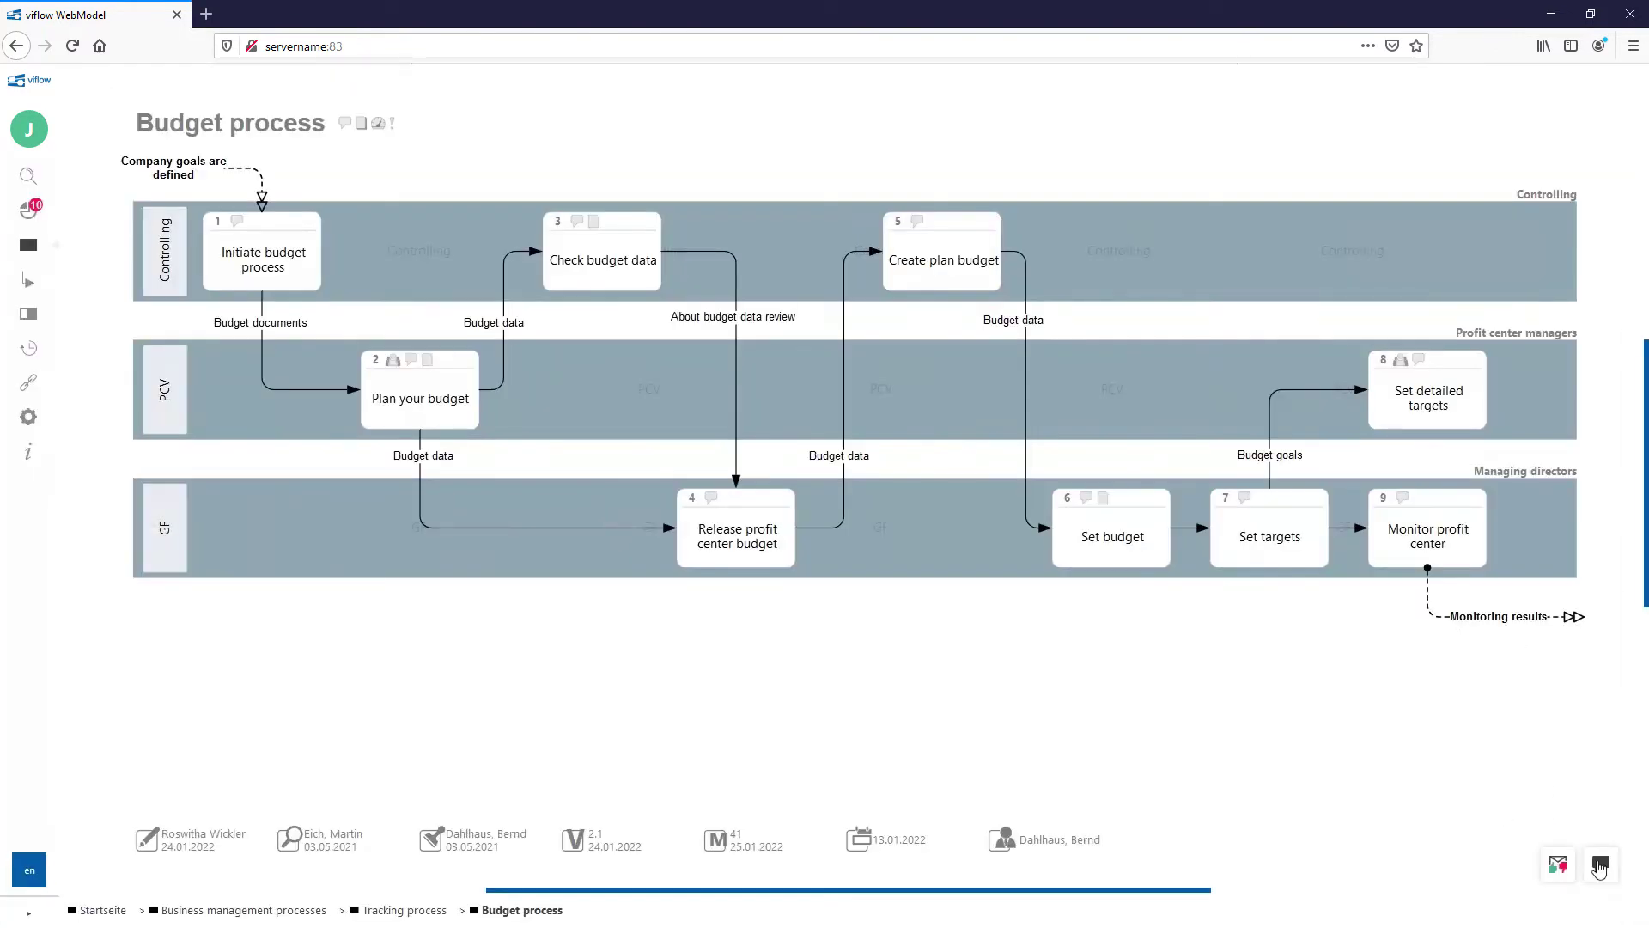
pyautogui.click(1599, 867)
pyautogui.write('Comment')
pyautogui.press('Return')
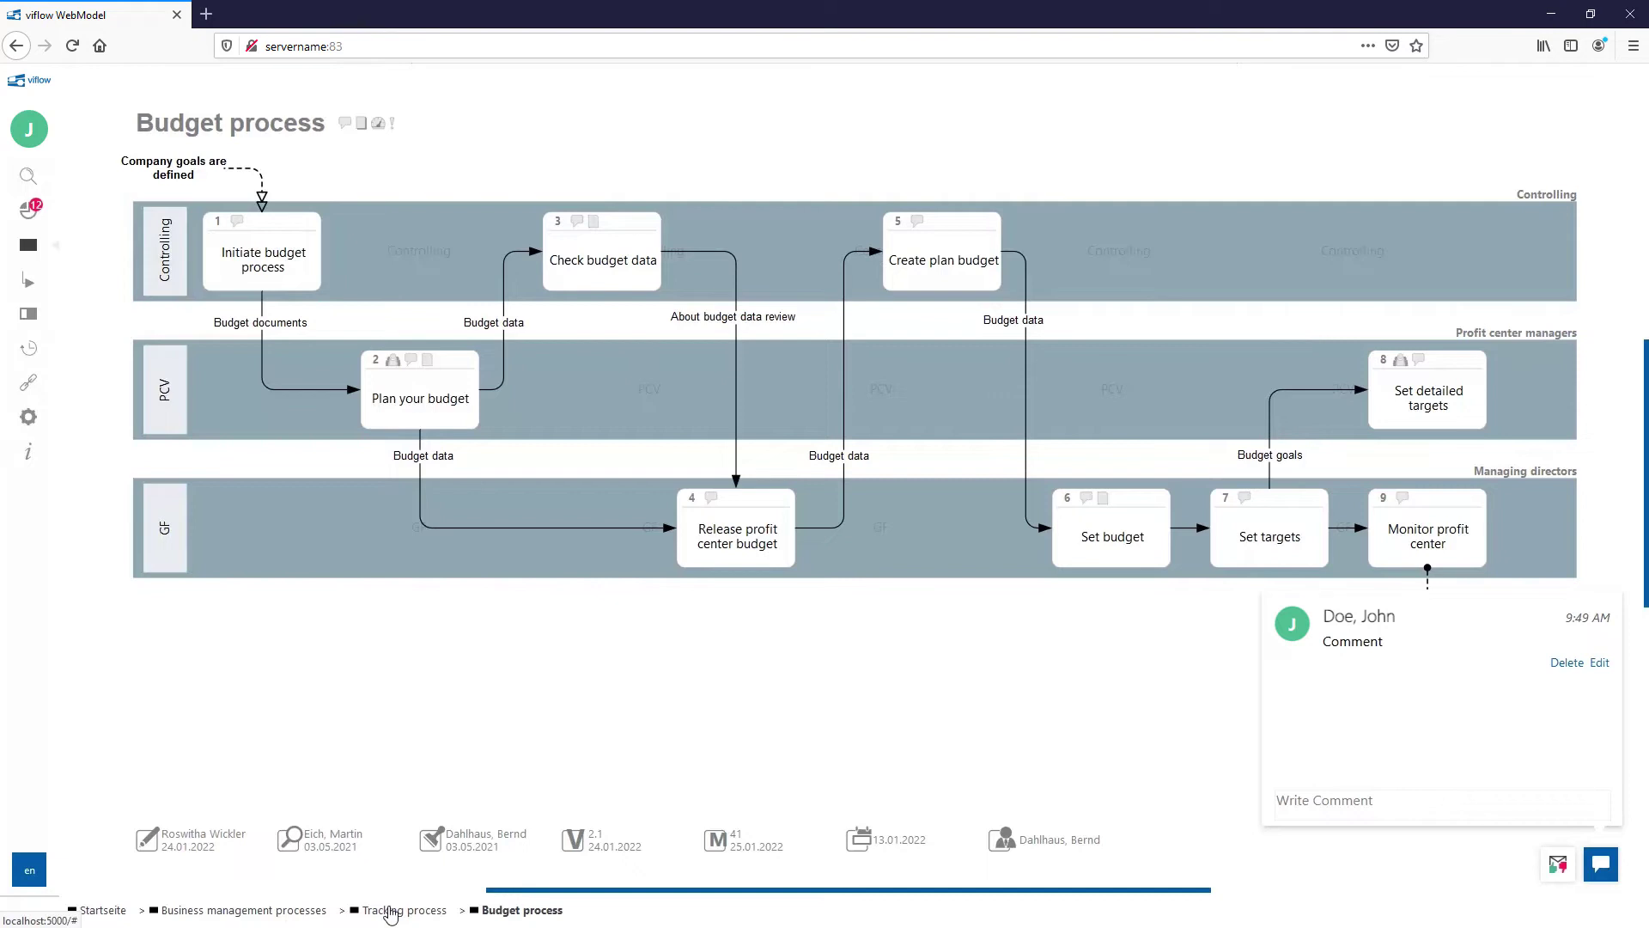
# Step: Paste a copied process link into a new comment, then go to the Cockpit
pyautogui.click(1334, 795)
pyautogui.write('http://localhost:5000/#?id=2576')
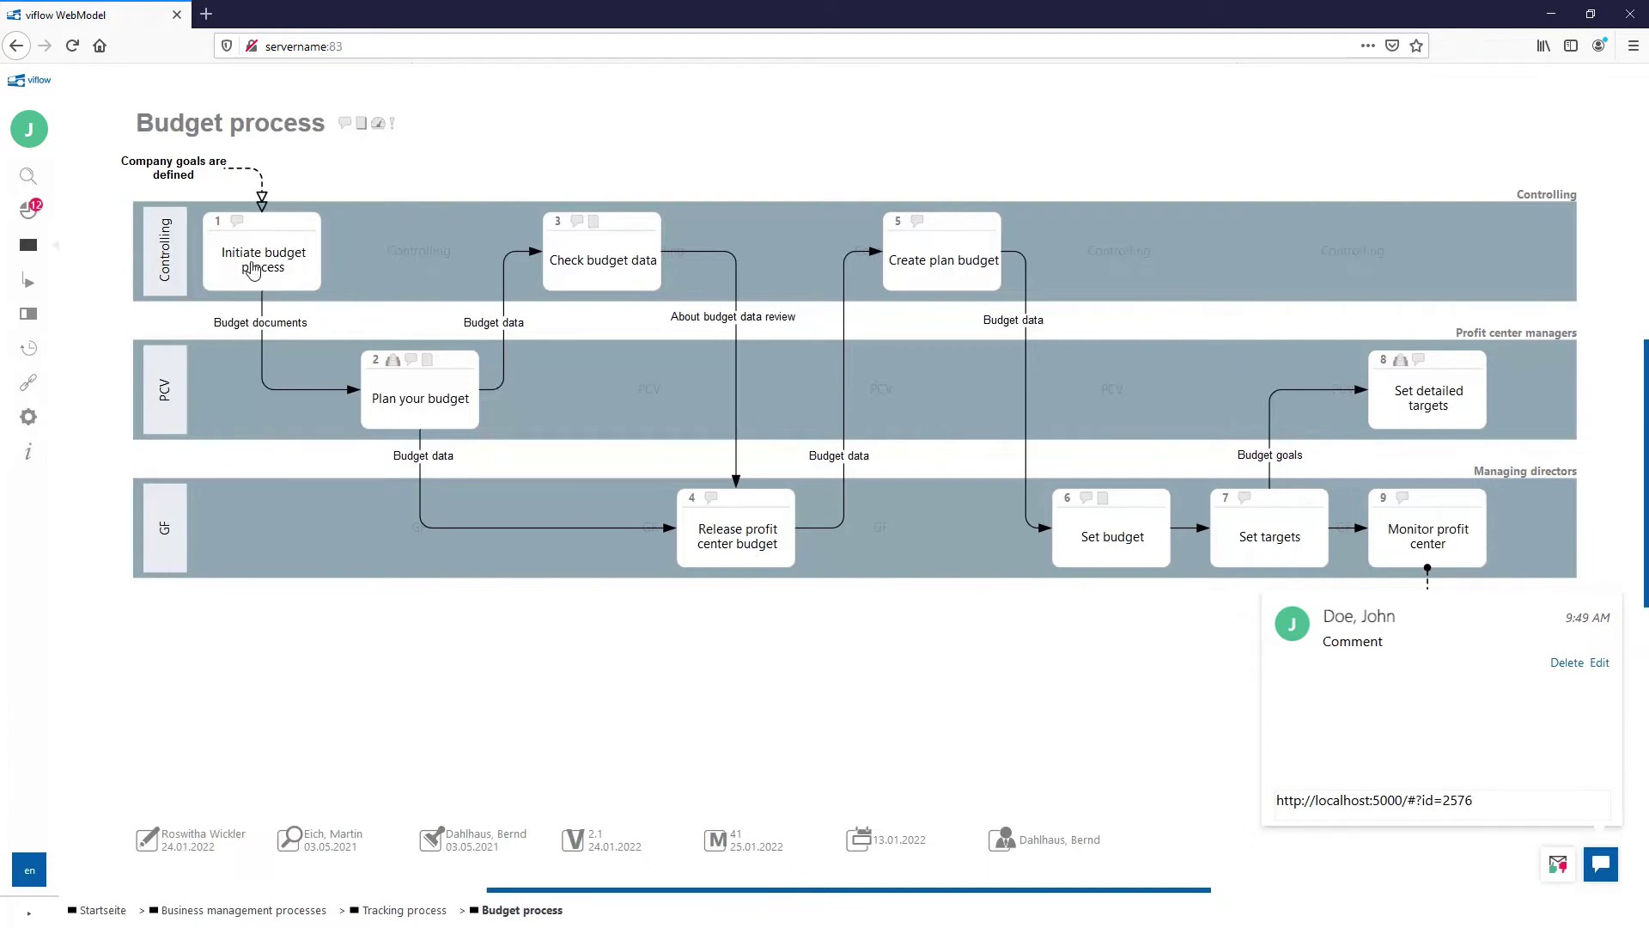
pyautogui.click(30, 211)
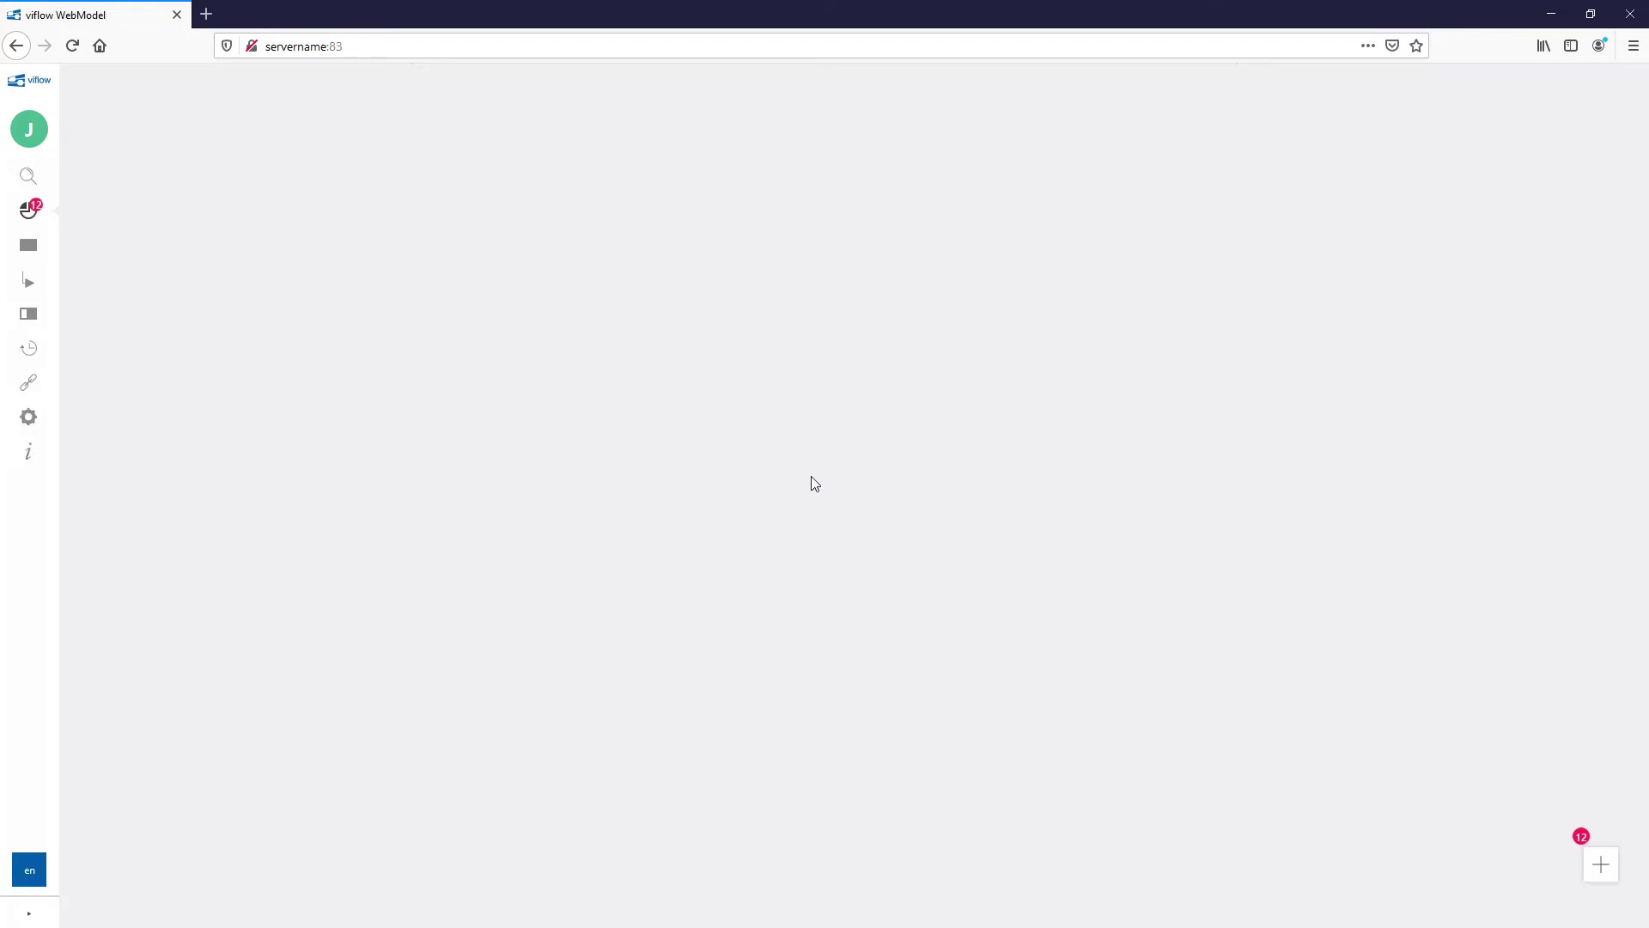
# Step: Add the Validity widget sorted by name ascending, applying then clearing a 'target' name filter
pyautogui.click(1595, 868)
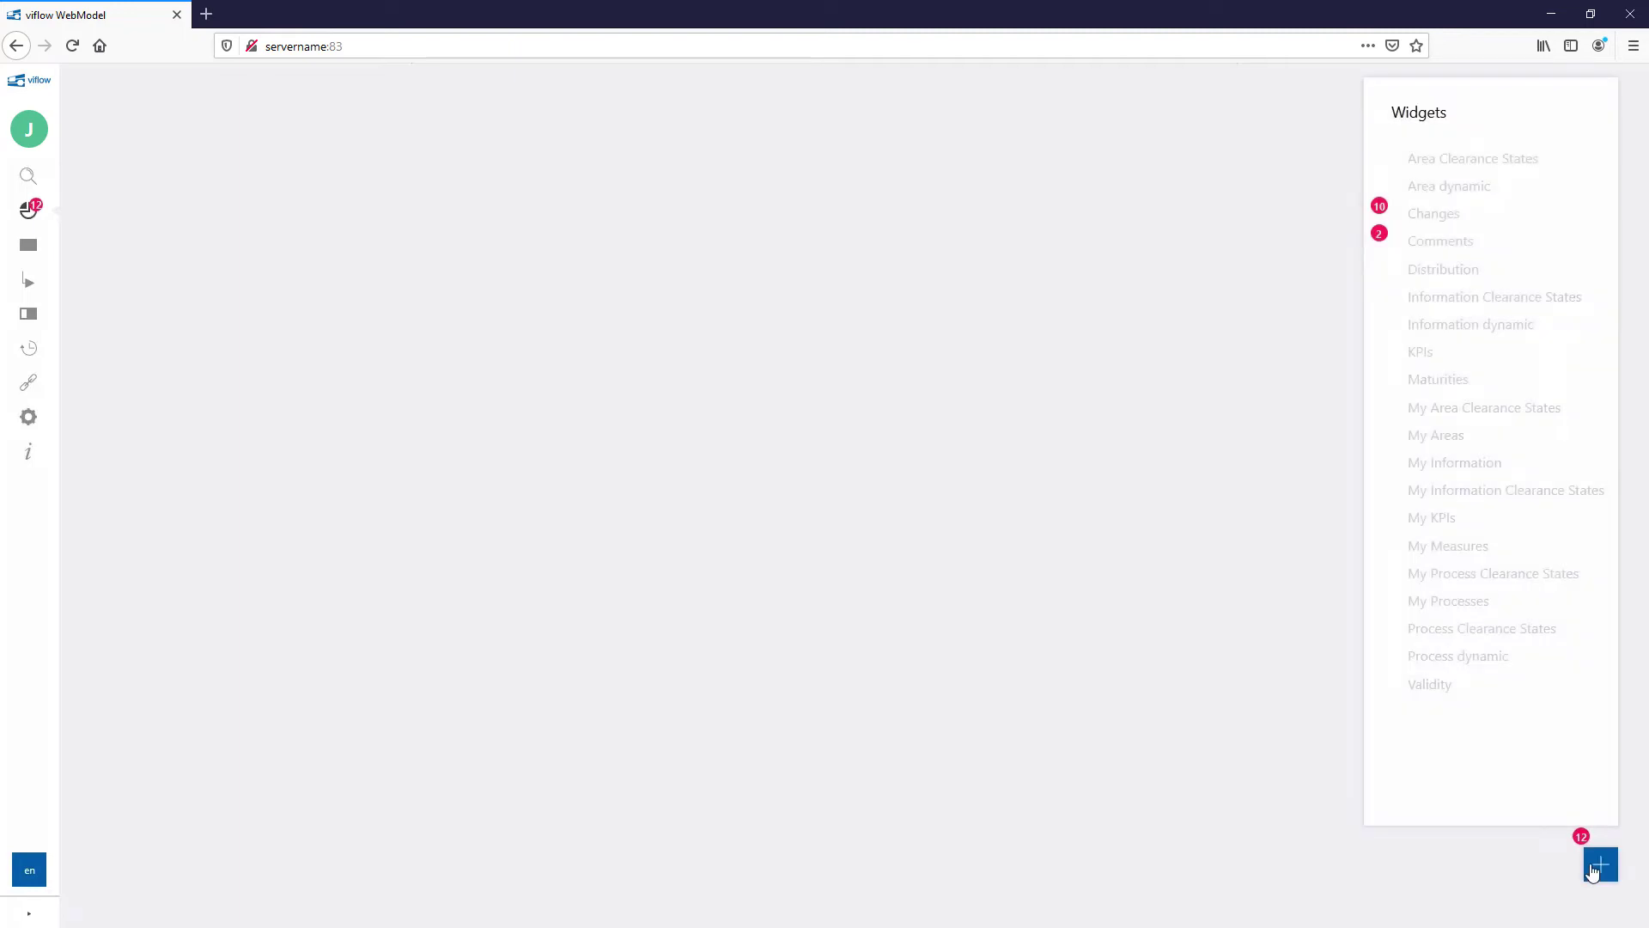
pyautogui.click(1431, 686)
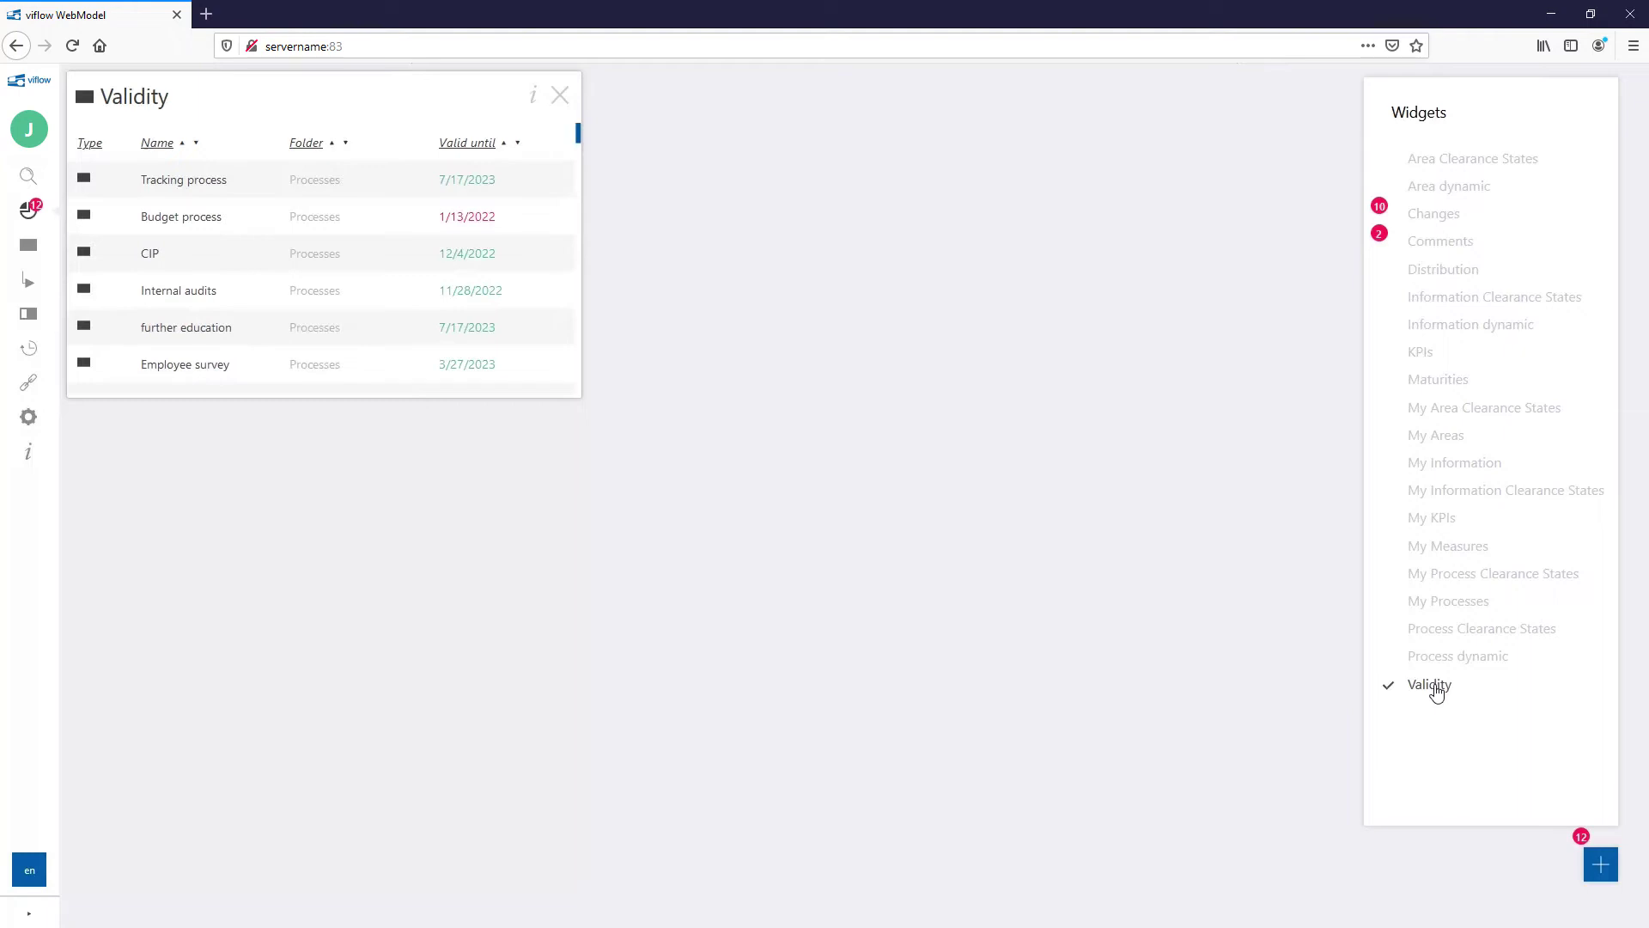
pyautogui.click(196, 143)
pyautogui.click(189, 150)
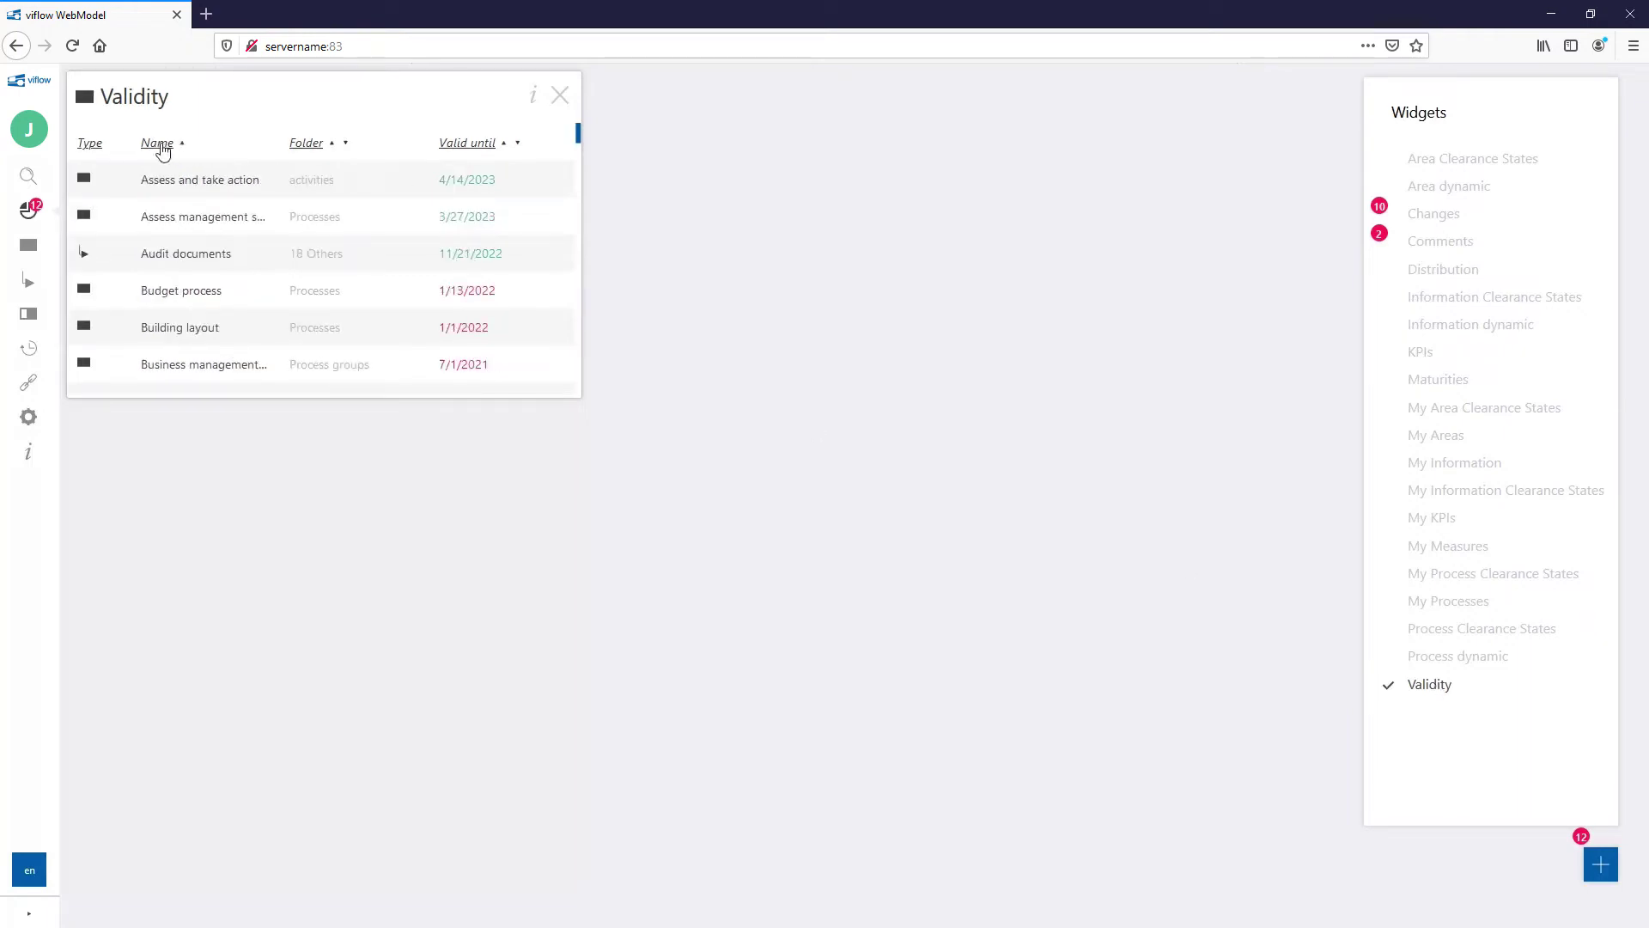
pyautogui.click(163, 146)
pyautogui.write('target')
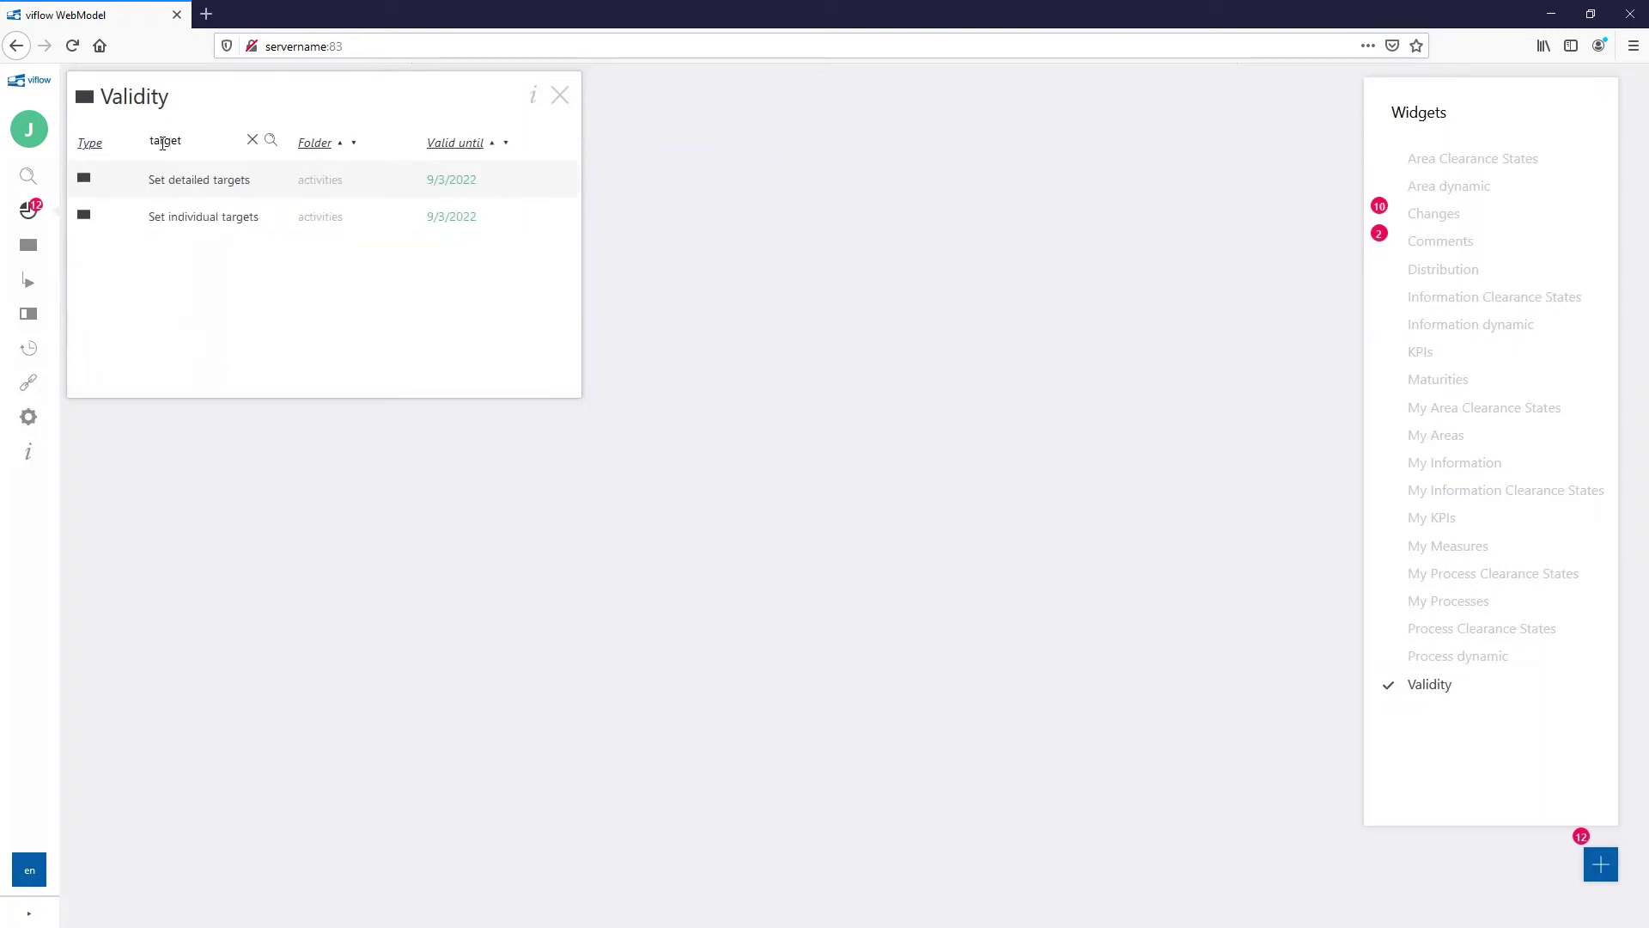
pyautogui.click(252, 144)
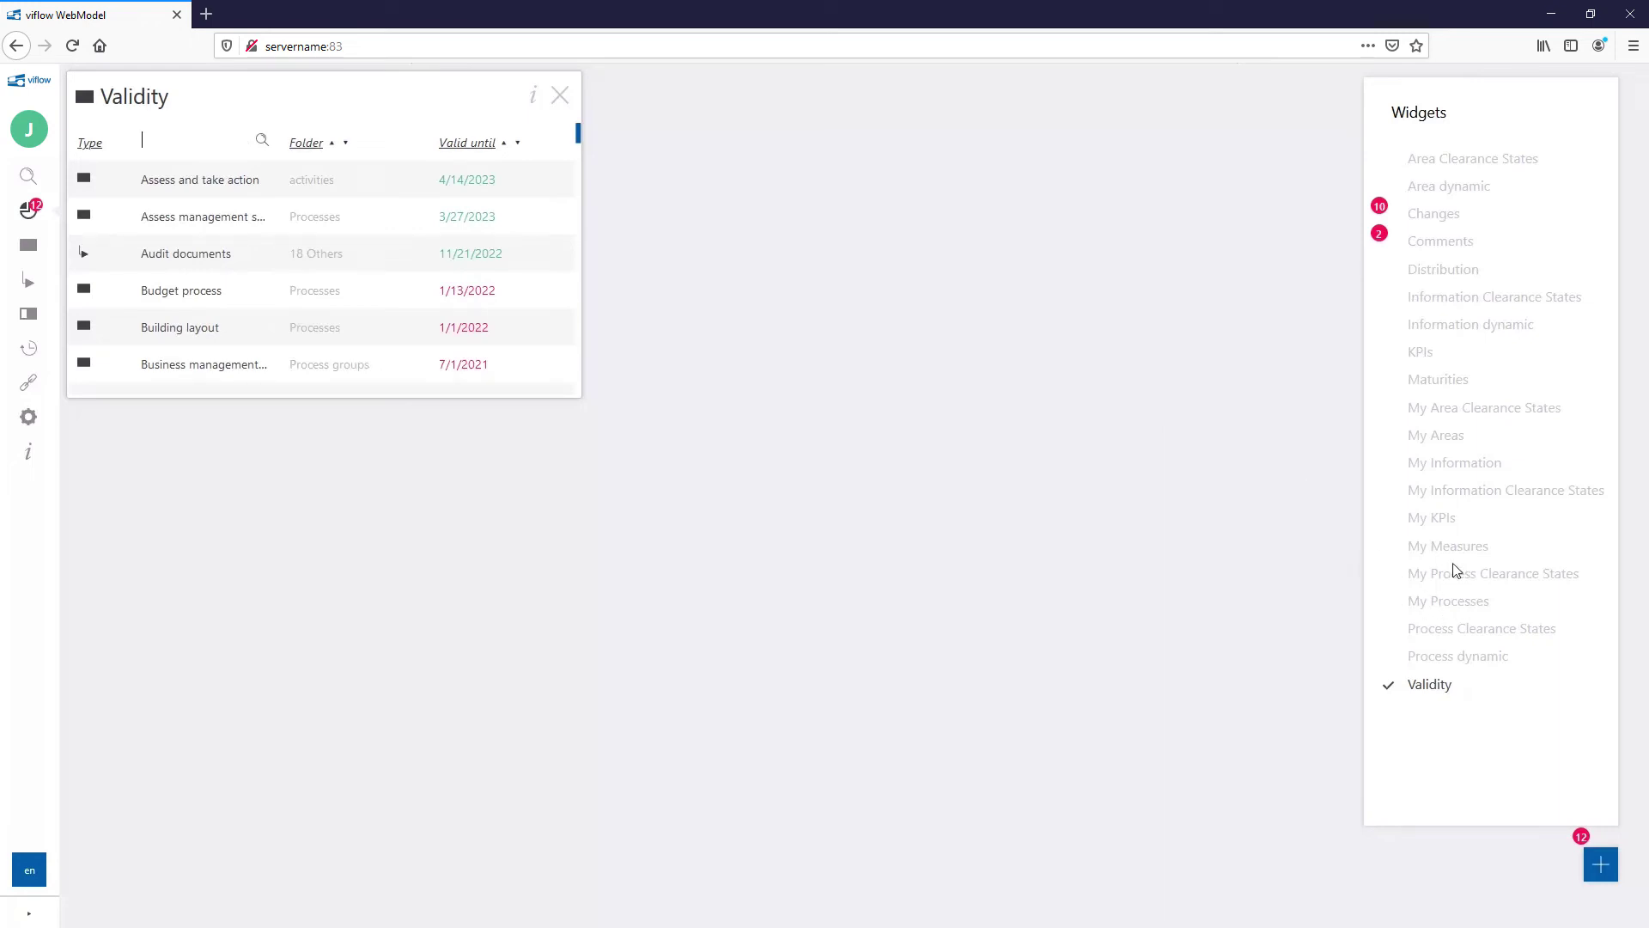
# Step: Add My Processes as a bar chart filtered to Evaluation responsibility
pyautogui.click(1461, 600)
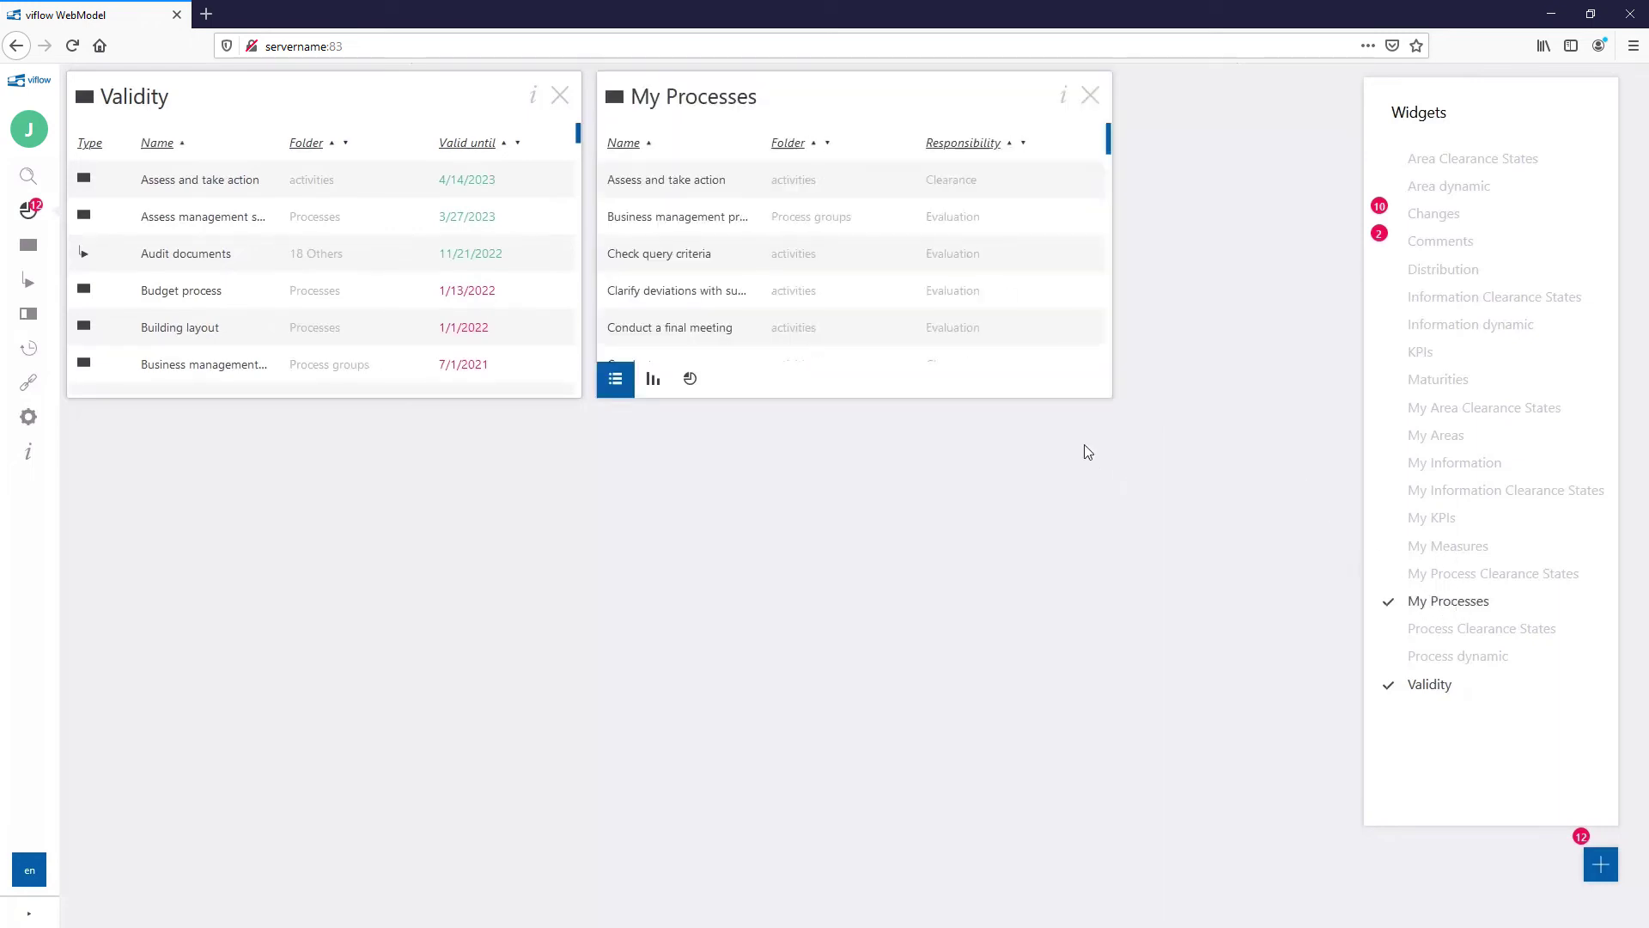
pyautogui.click(654, 380)
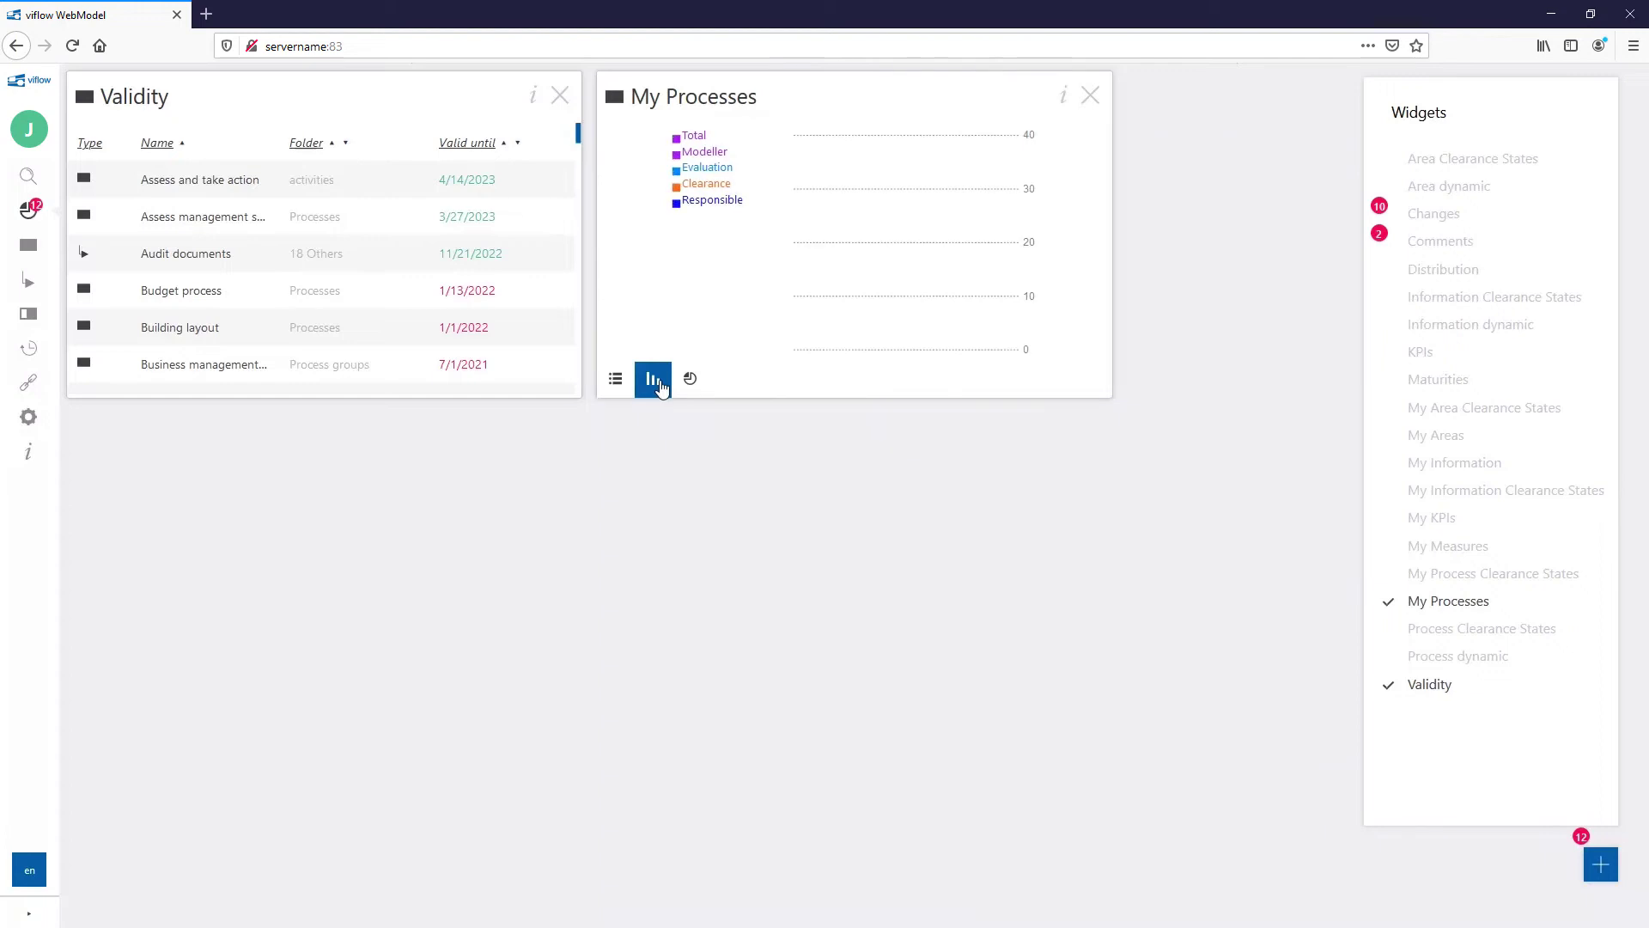
pyautogui.click(896, 343)
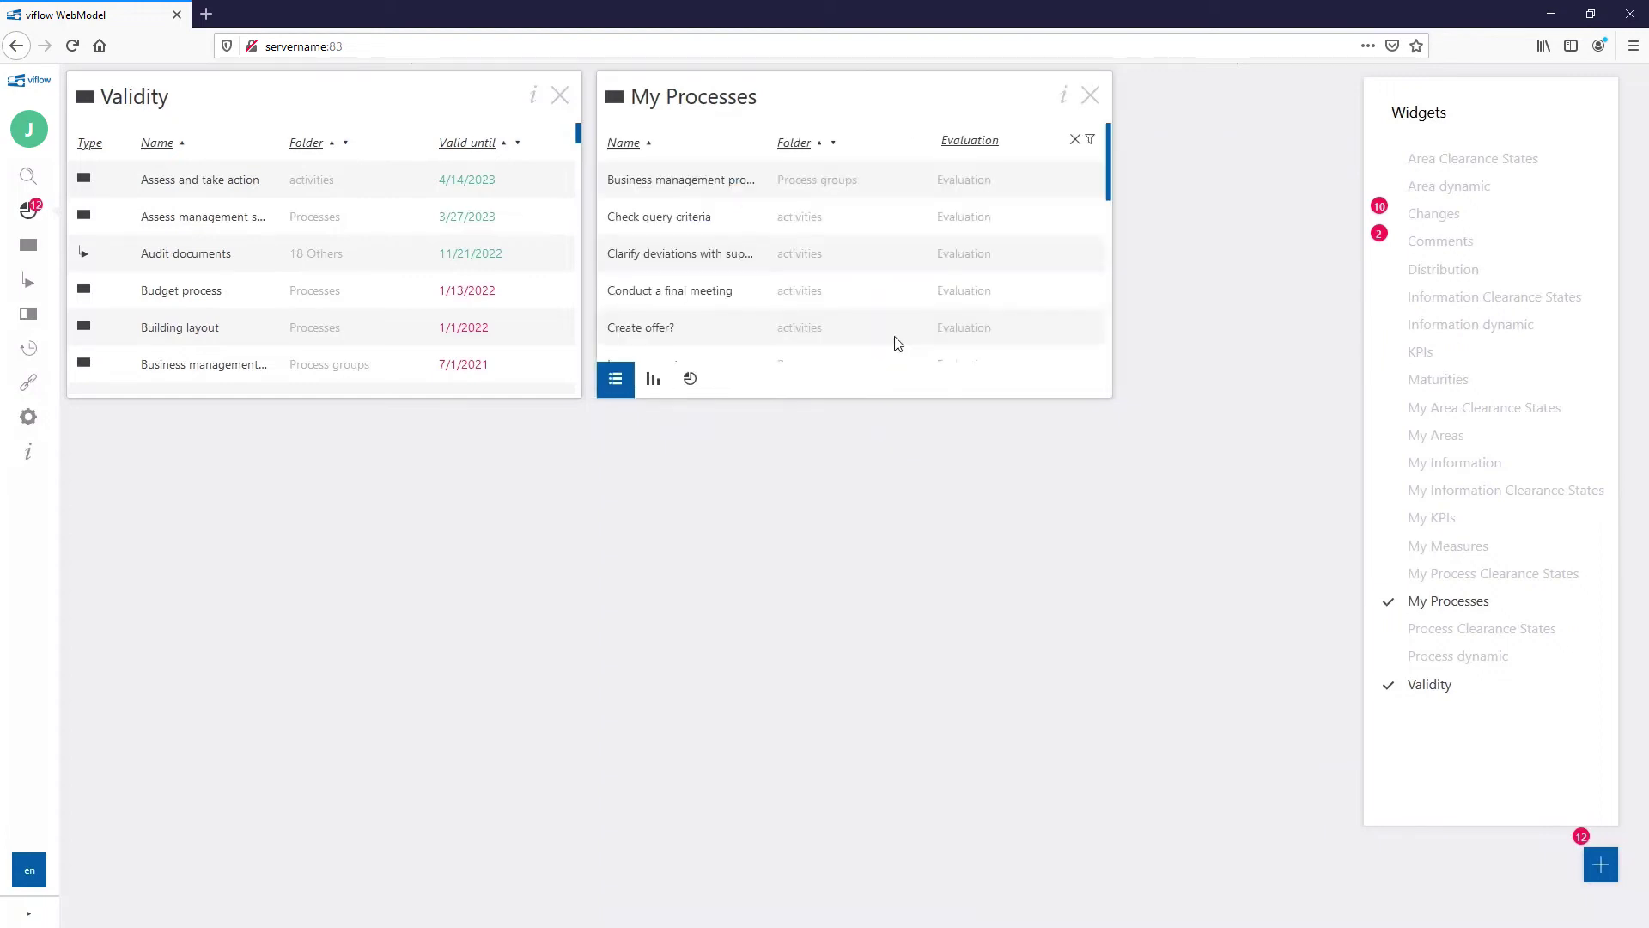
# Step: Add My Process Clearance States, toggling non-graphic items and inactive workflows
pyautogui.click(1413, 574)
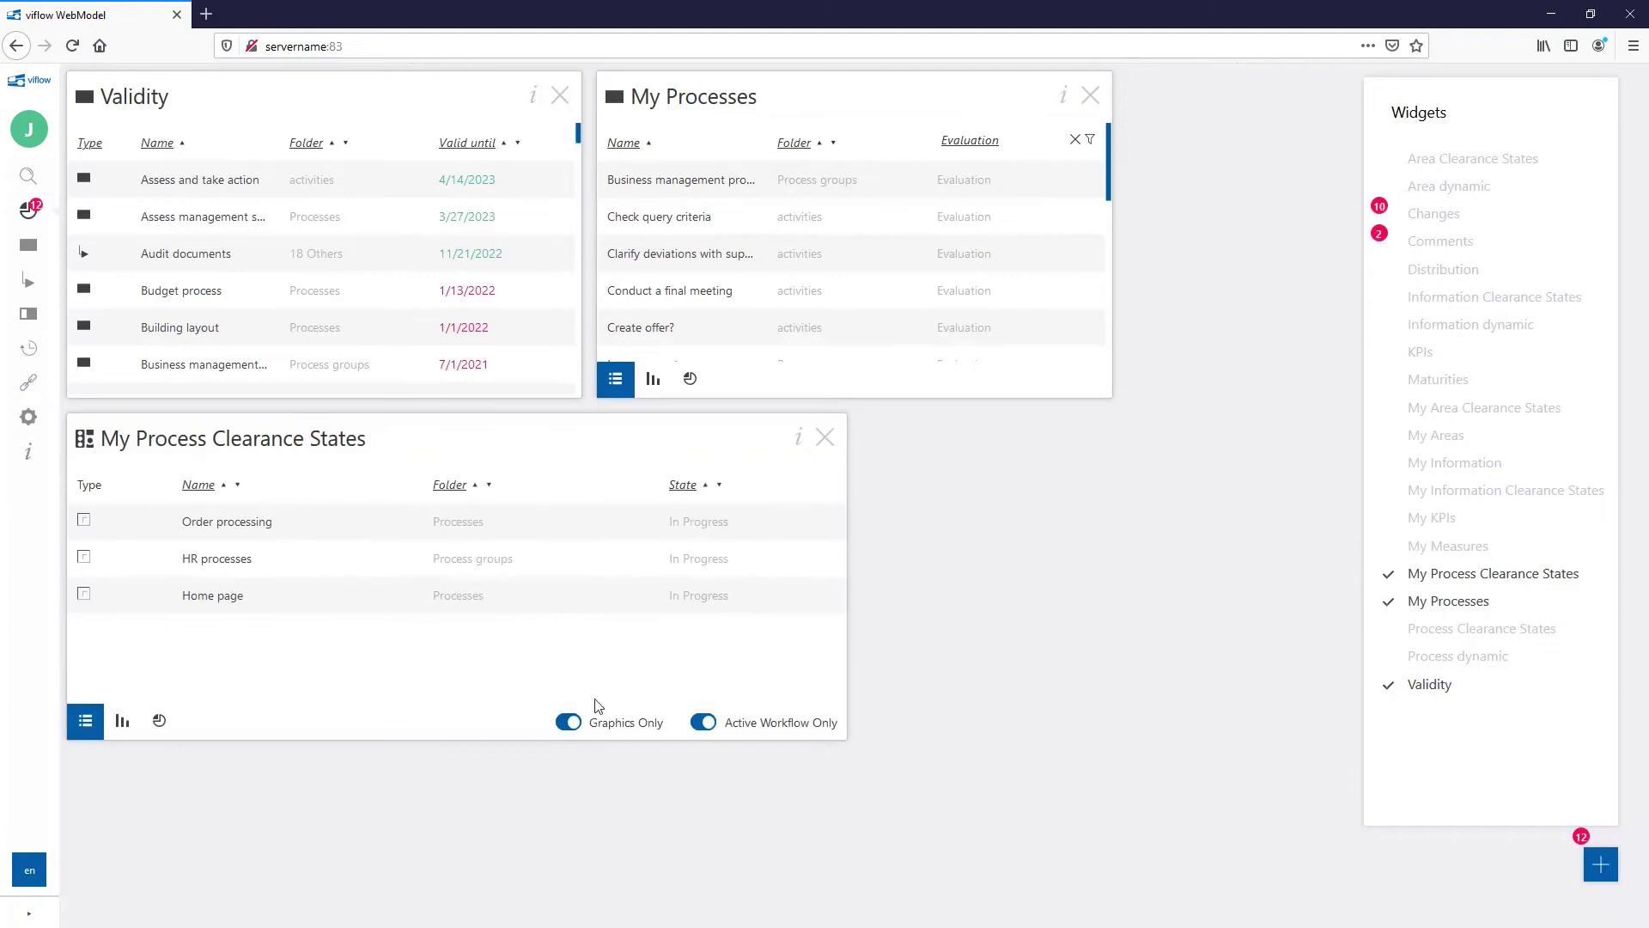
pyautogui.click(571, 722)
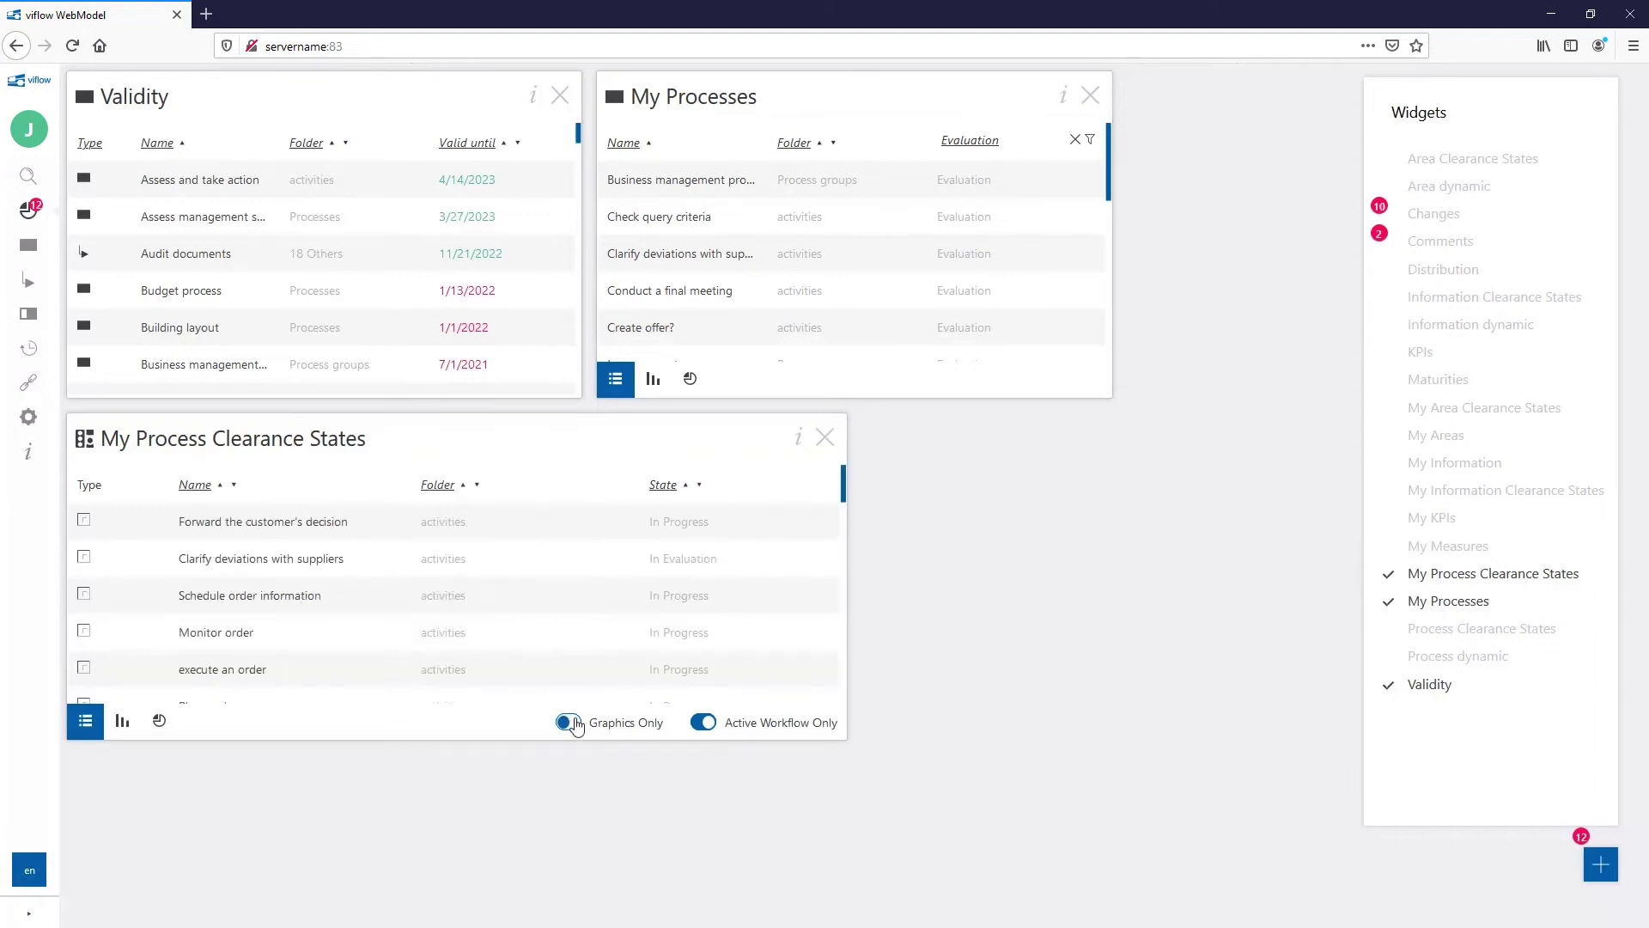
pyautogui.click(703, 724)
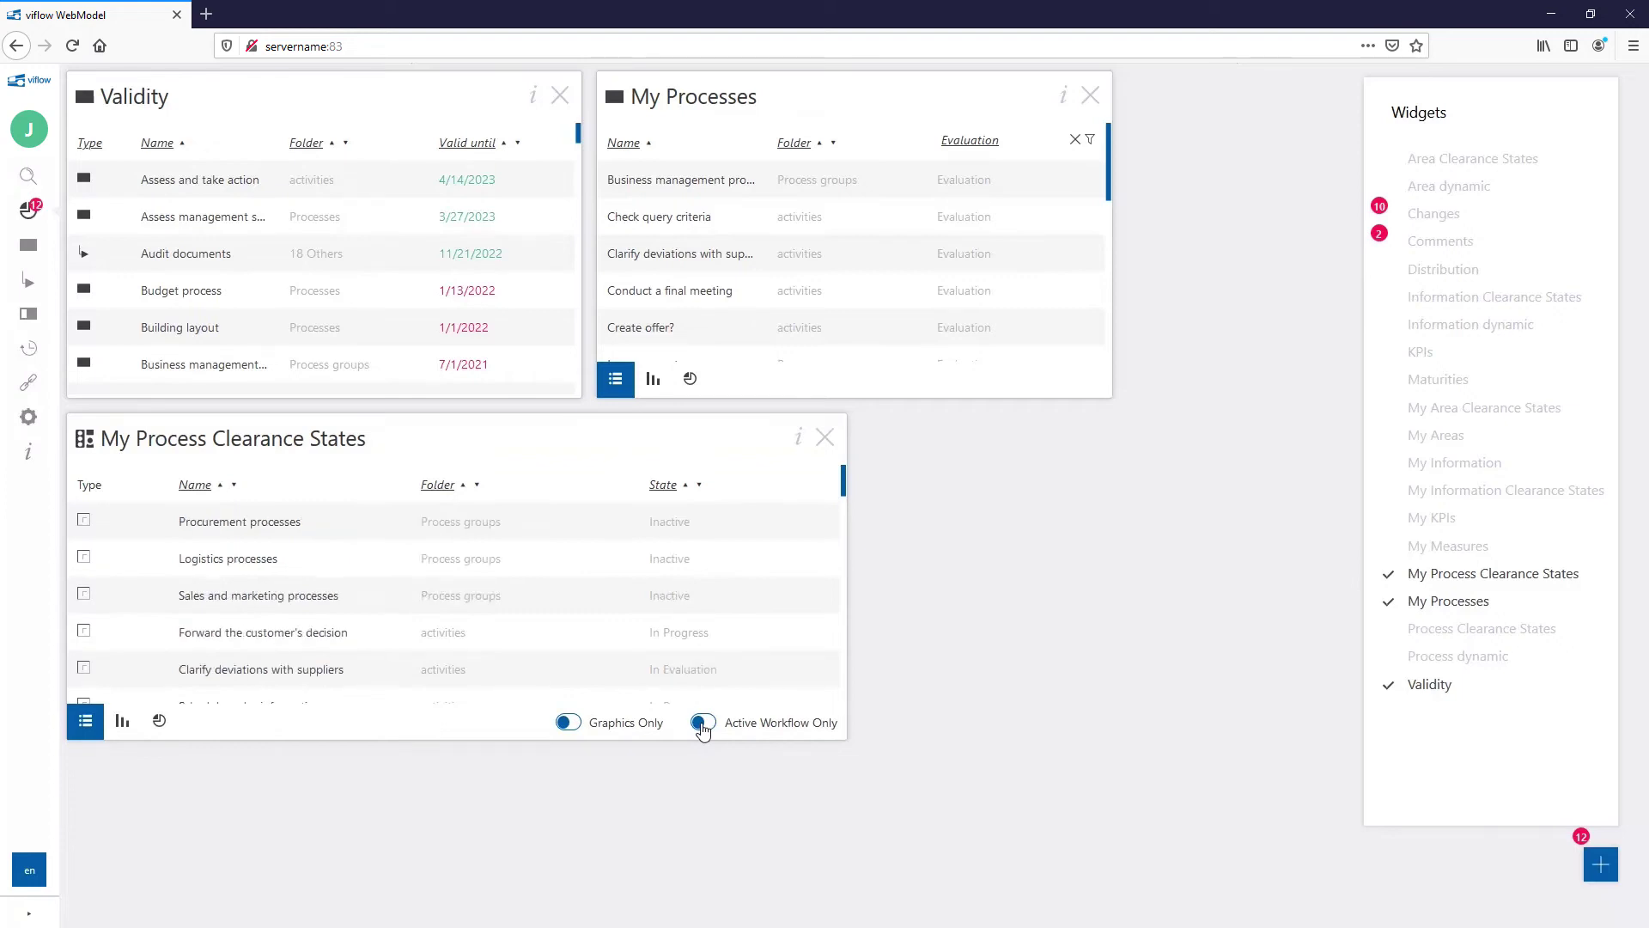
# Step: Add the Process dynamic and Distribution widgets and view the Development and Employee area details
pyautogui.click(1442, 658)
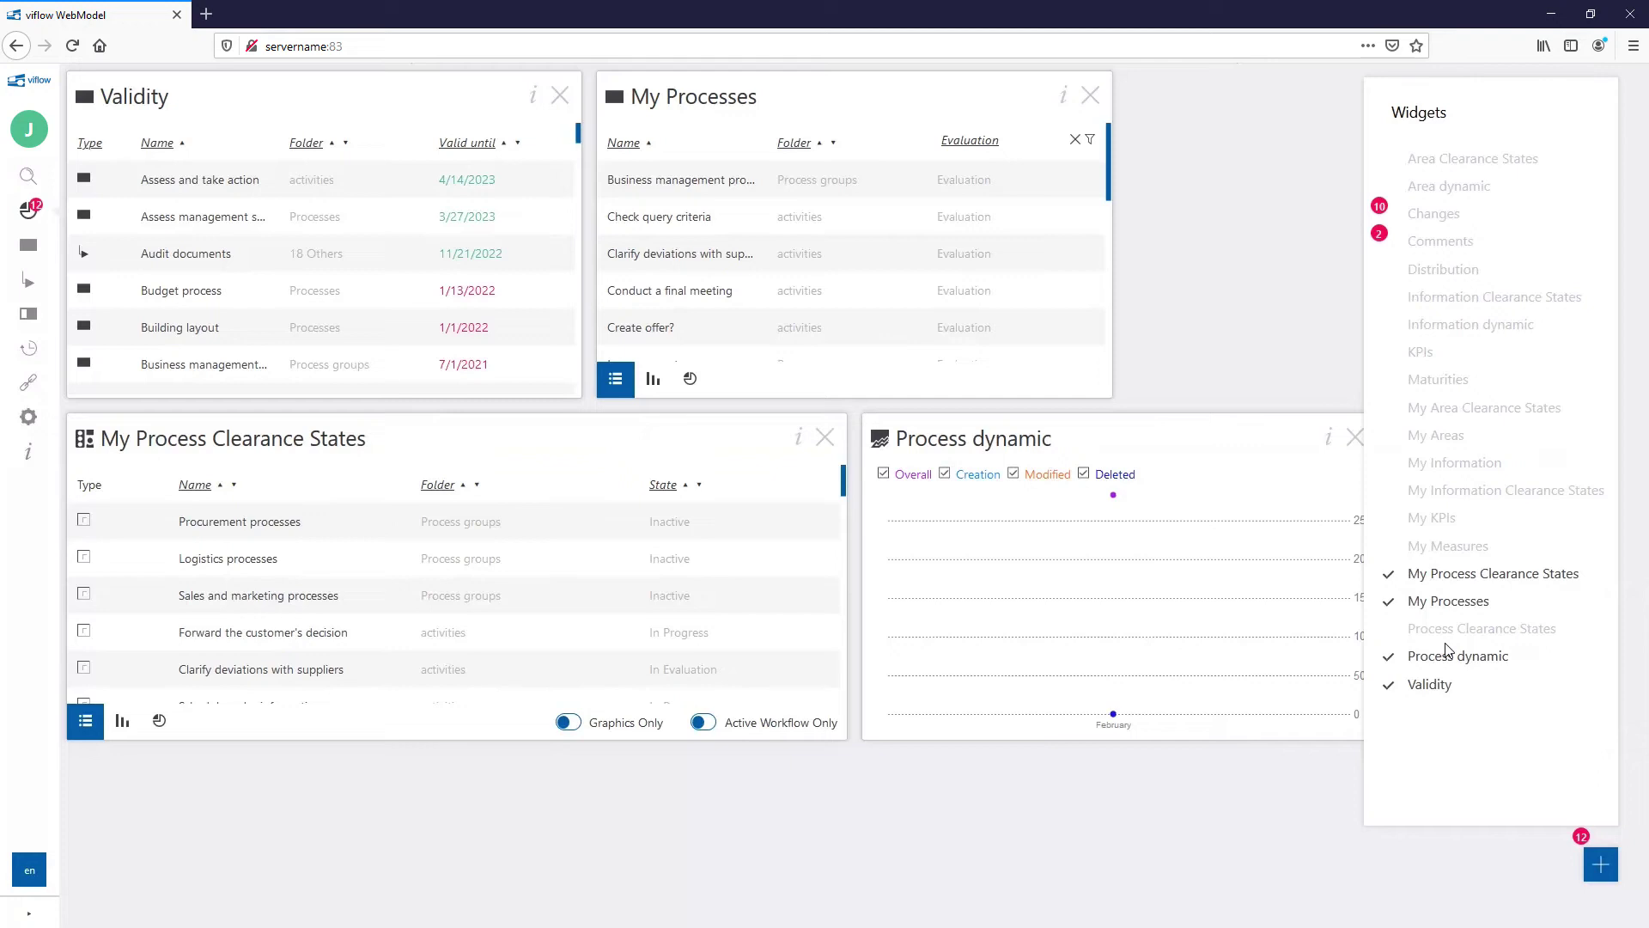
pyautogui.click(1432, 269)
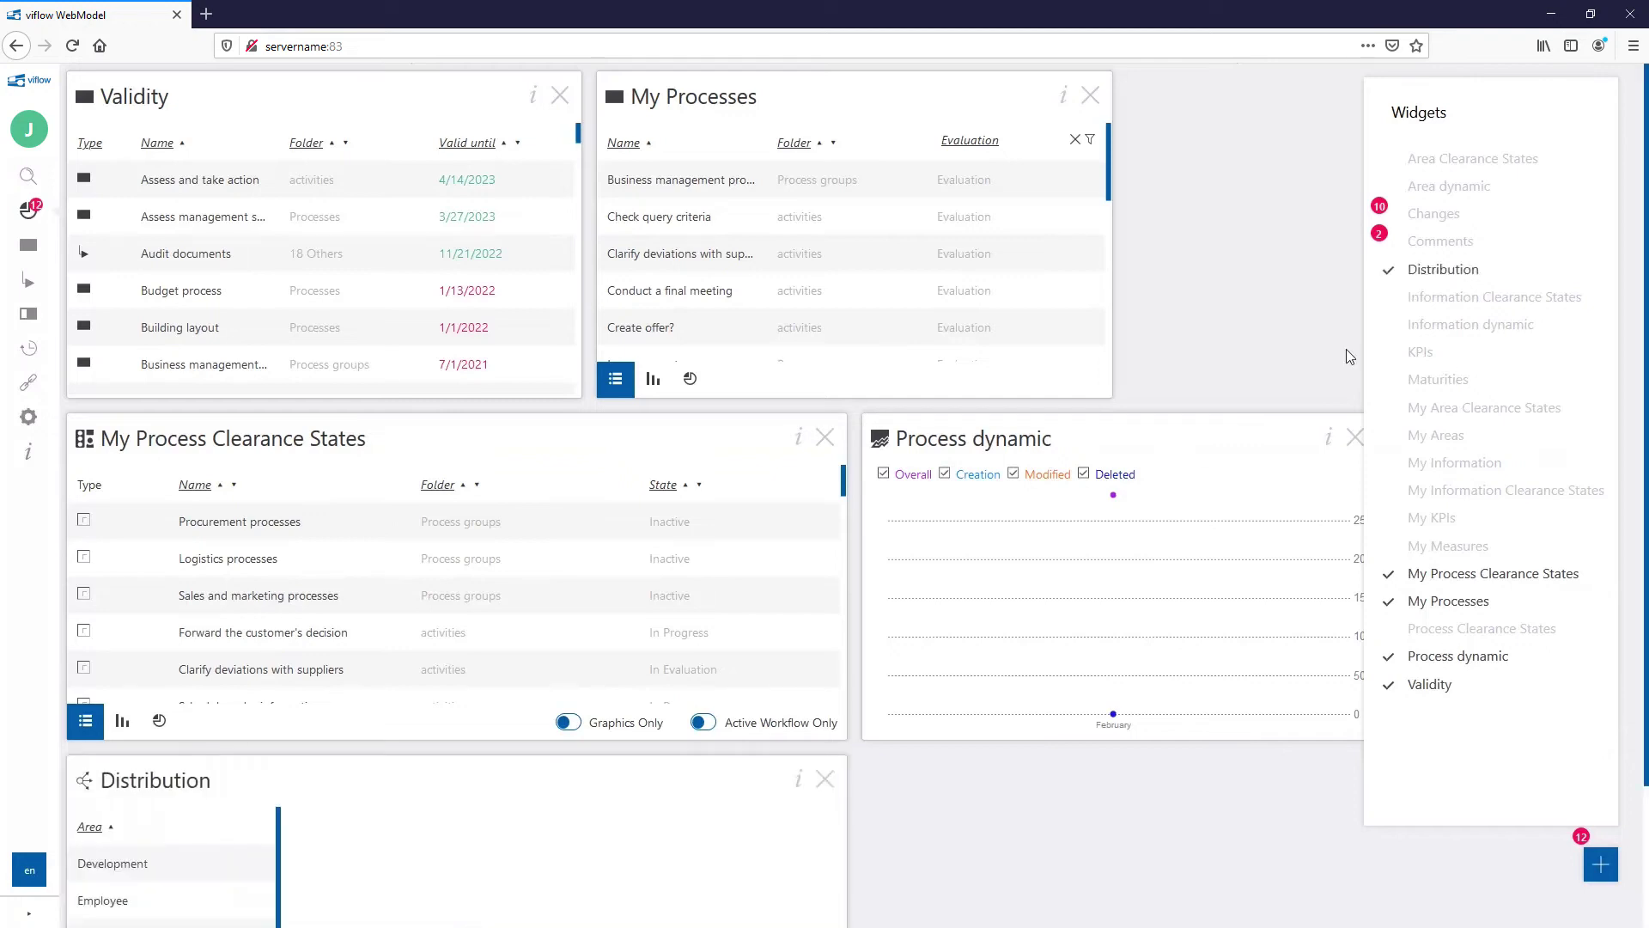
pyautogui.scroll(-1, 1177, 504)
pyautogui.scroll(-3, 1177, 504)
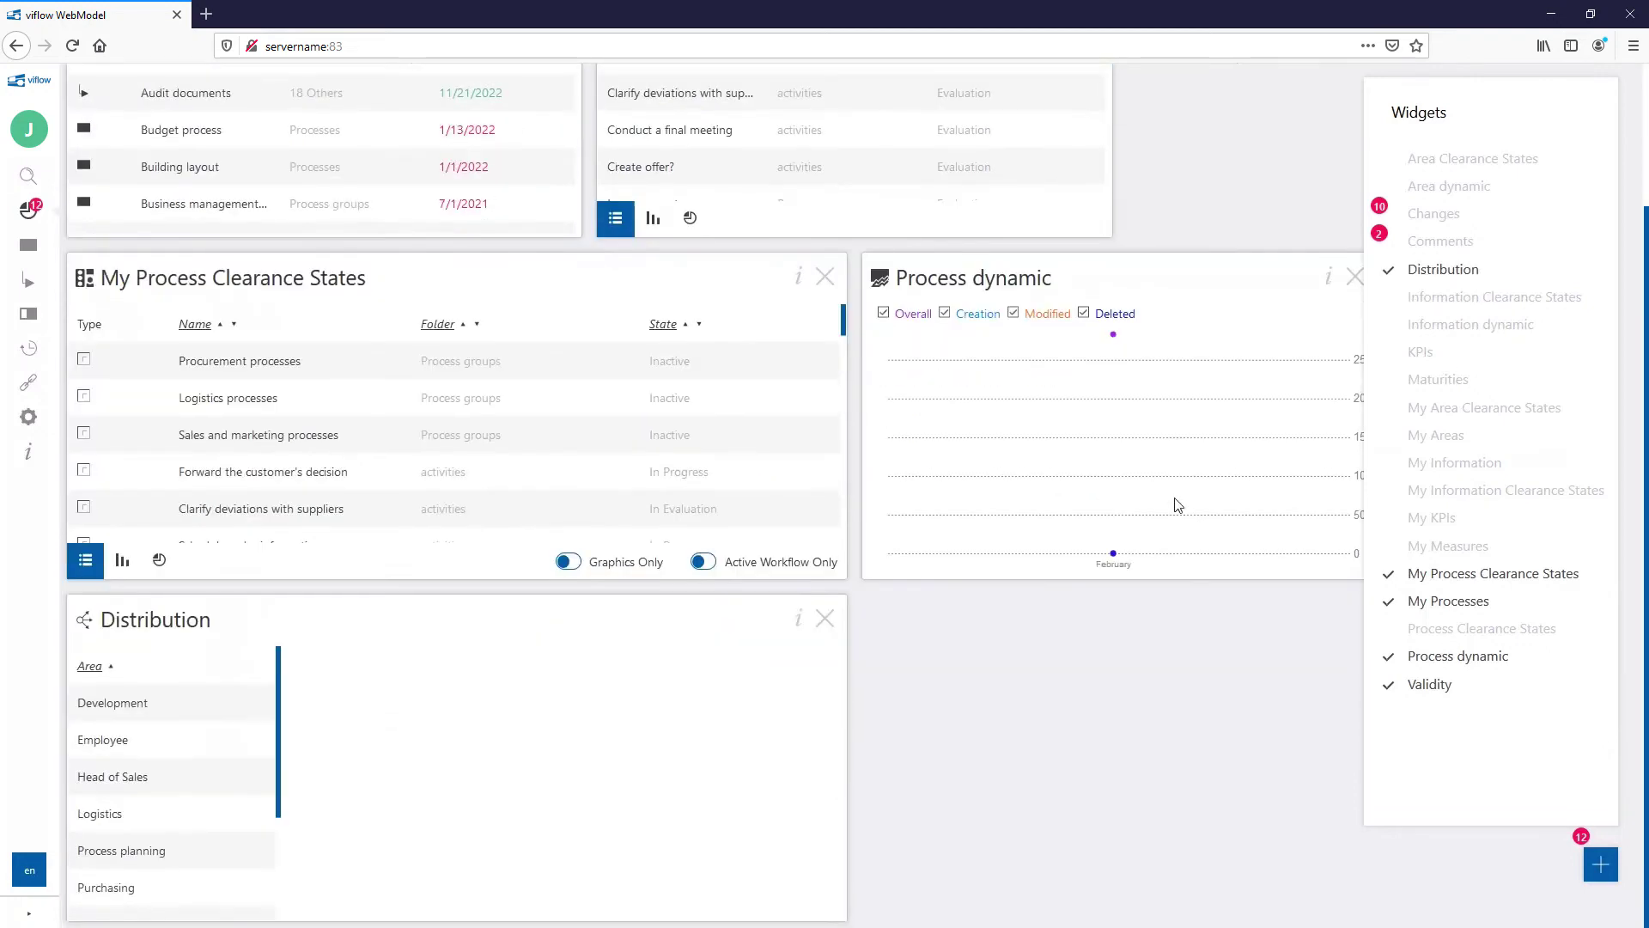
pyautogui.click(109, 706)
pyautogui.click(109, 742)
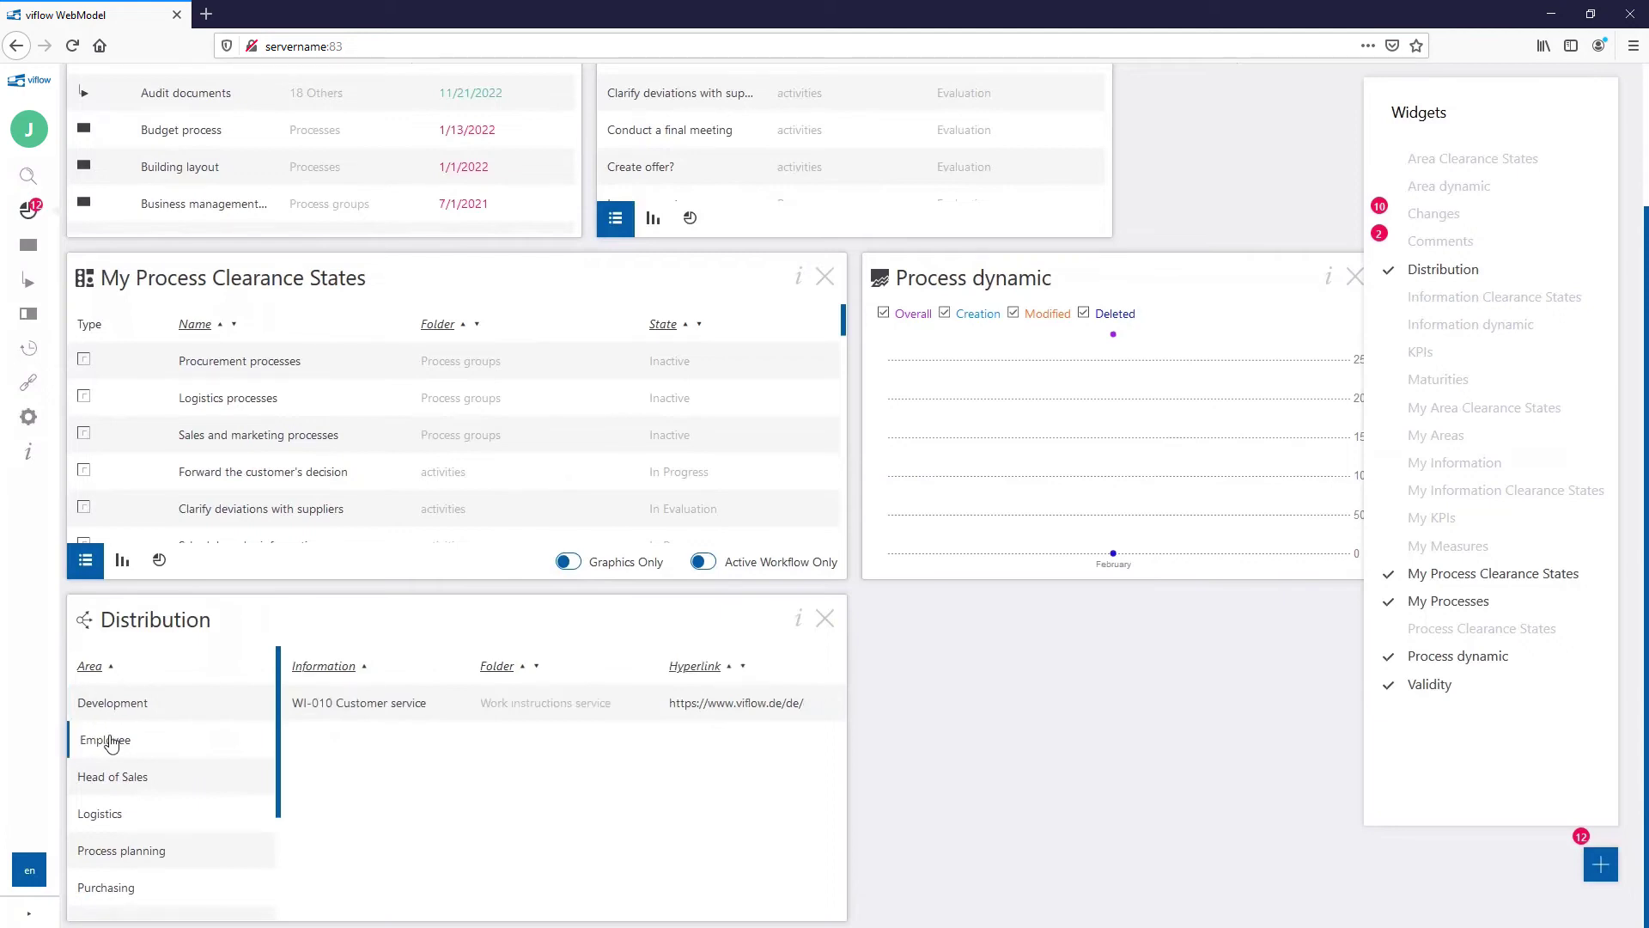
# Step: Add the Changes and Comments widgets and scroll through the cockpit
pyautogui.click(1431, 215)
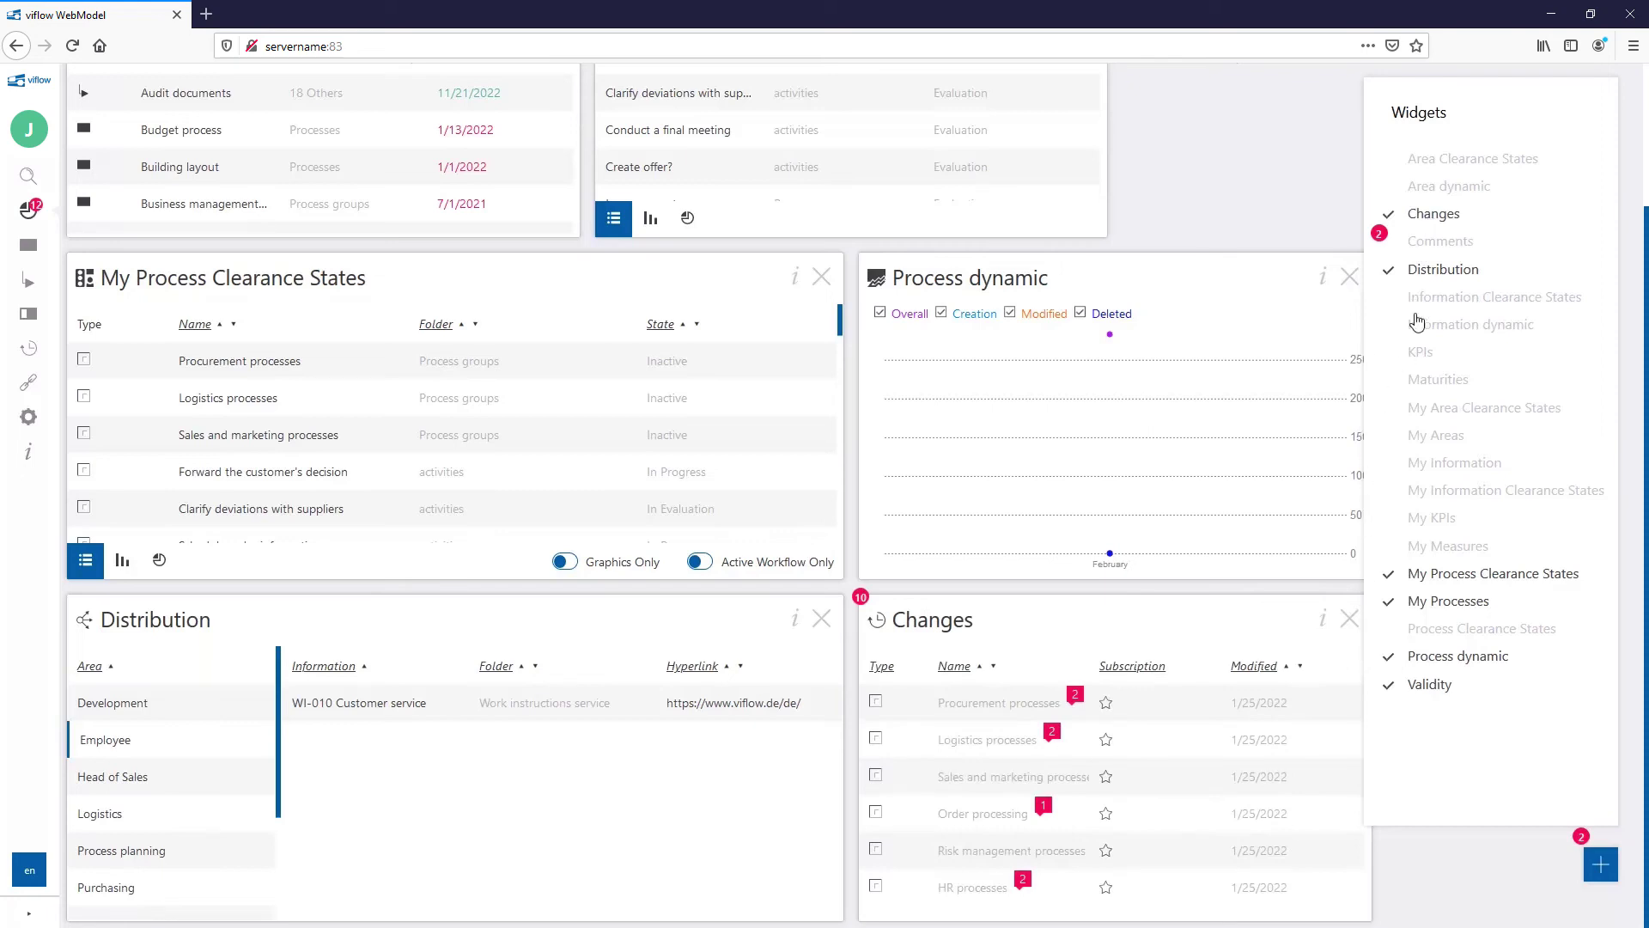
pyautogui.click(1430, 245)
pyautogui.scroll(-4, 1436, 880)
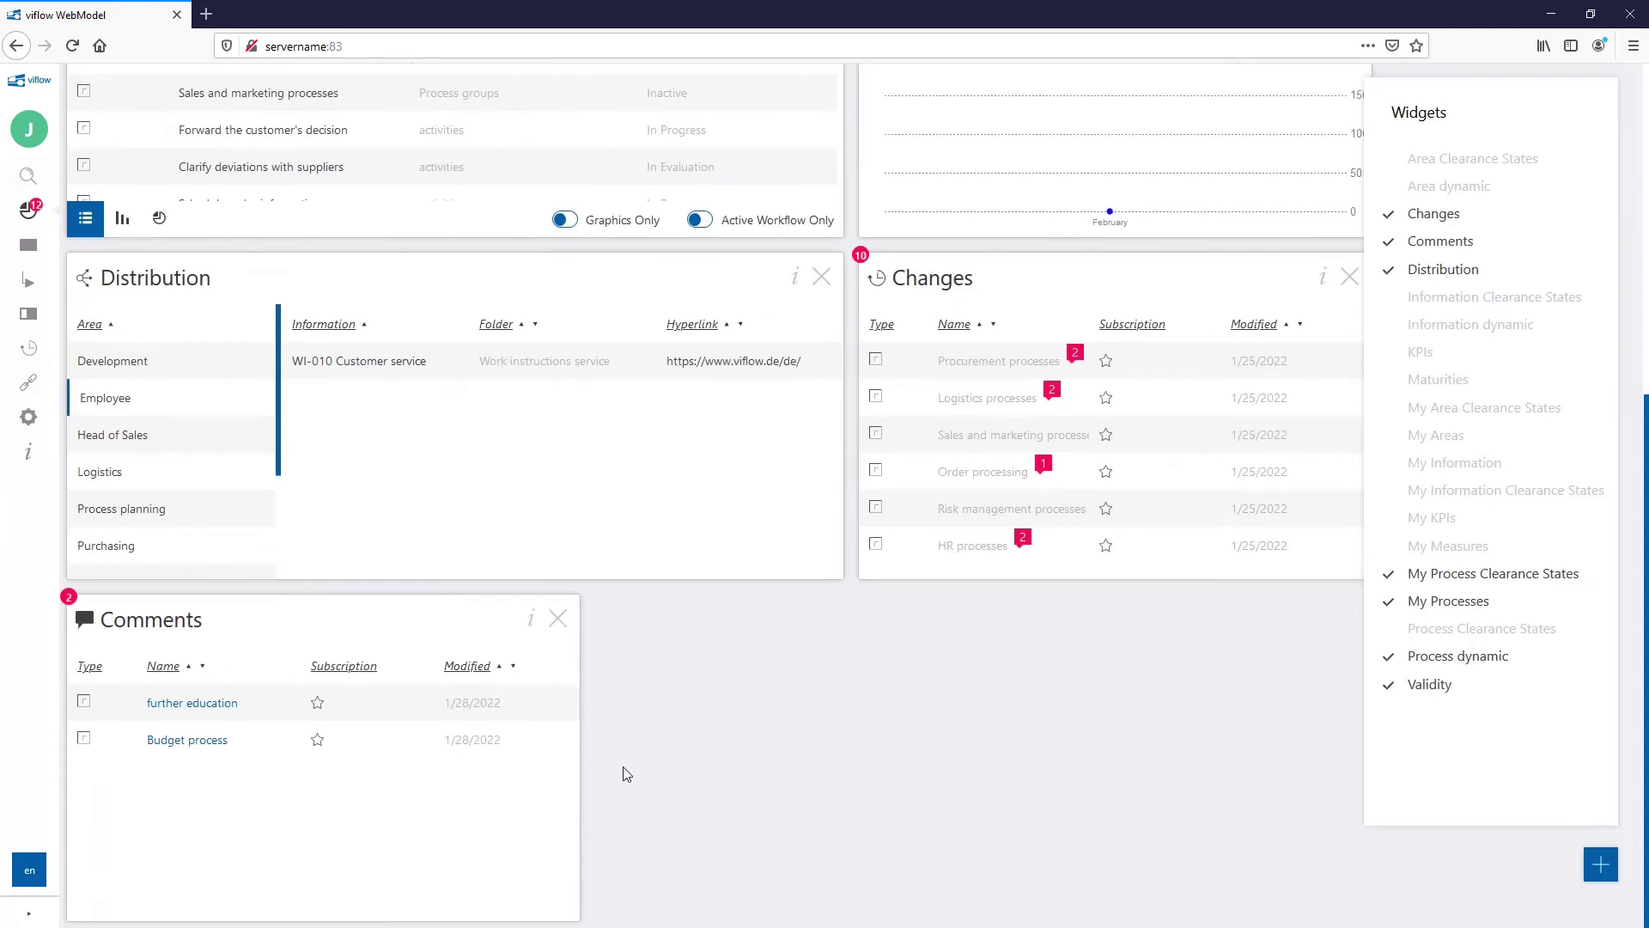
pyautogui.scroll(6, 390, 372)
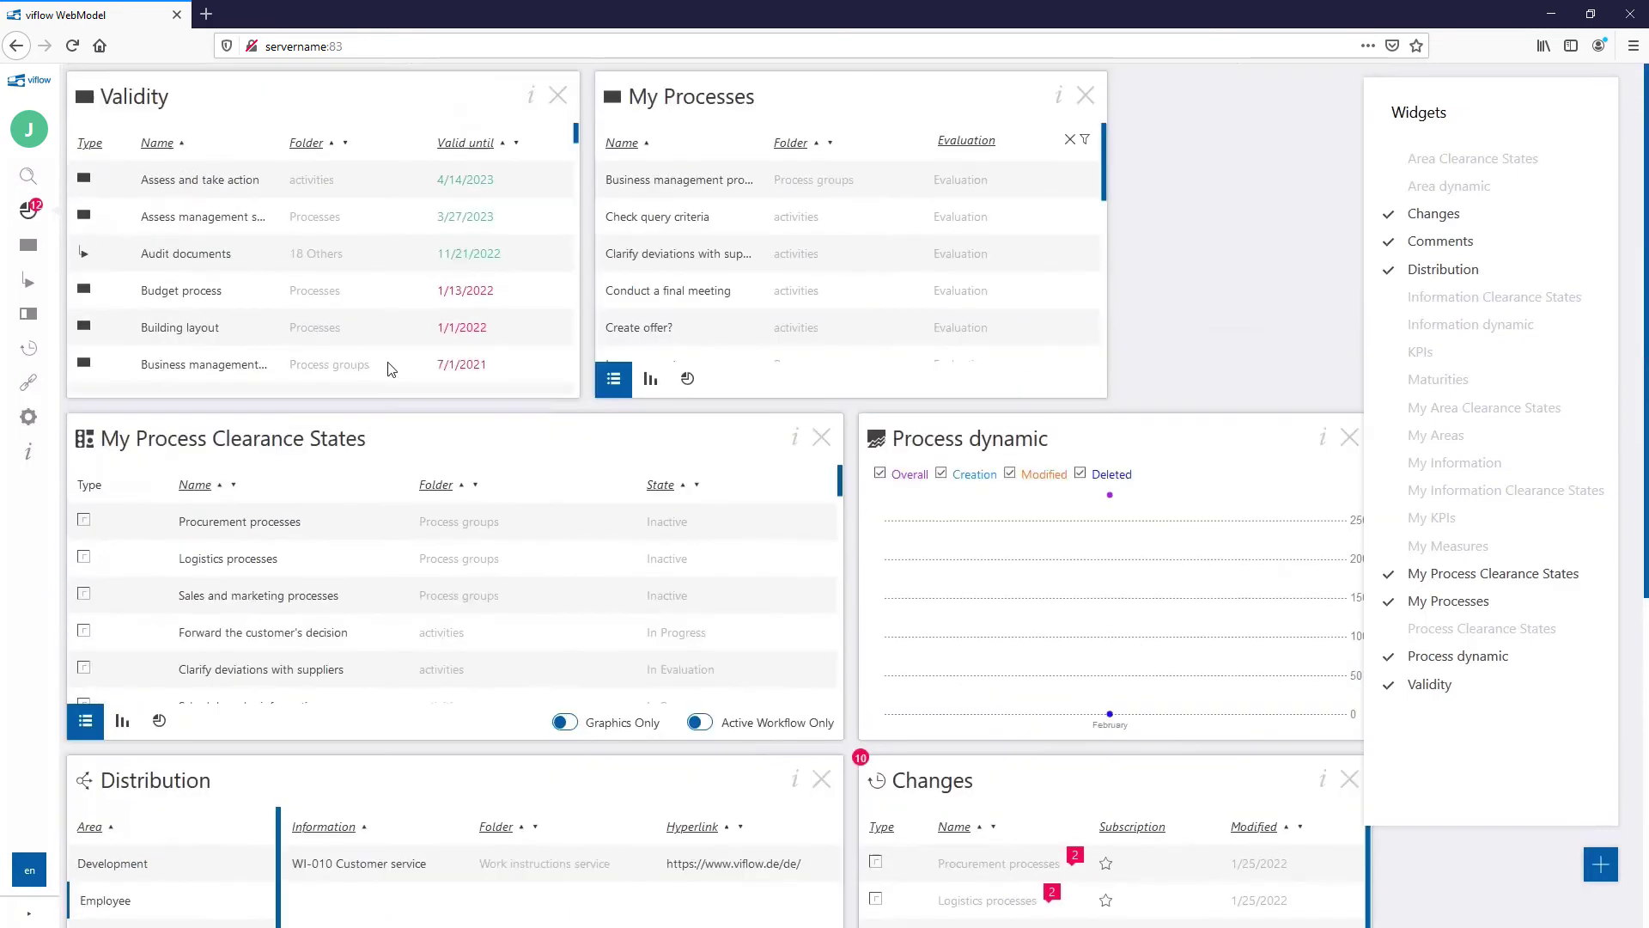
# Step: Open and close the properties and actions of Business management processes
pyautogui.click(206, 371)
pyautogui.click(1354, 231)
pyautogui.click(232, 375)
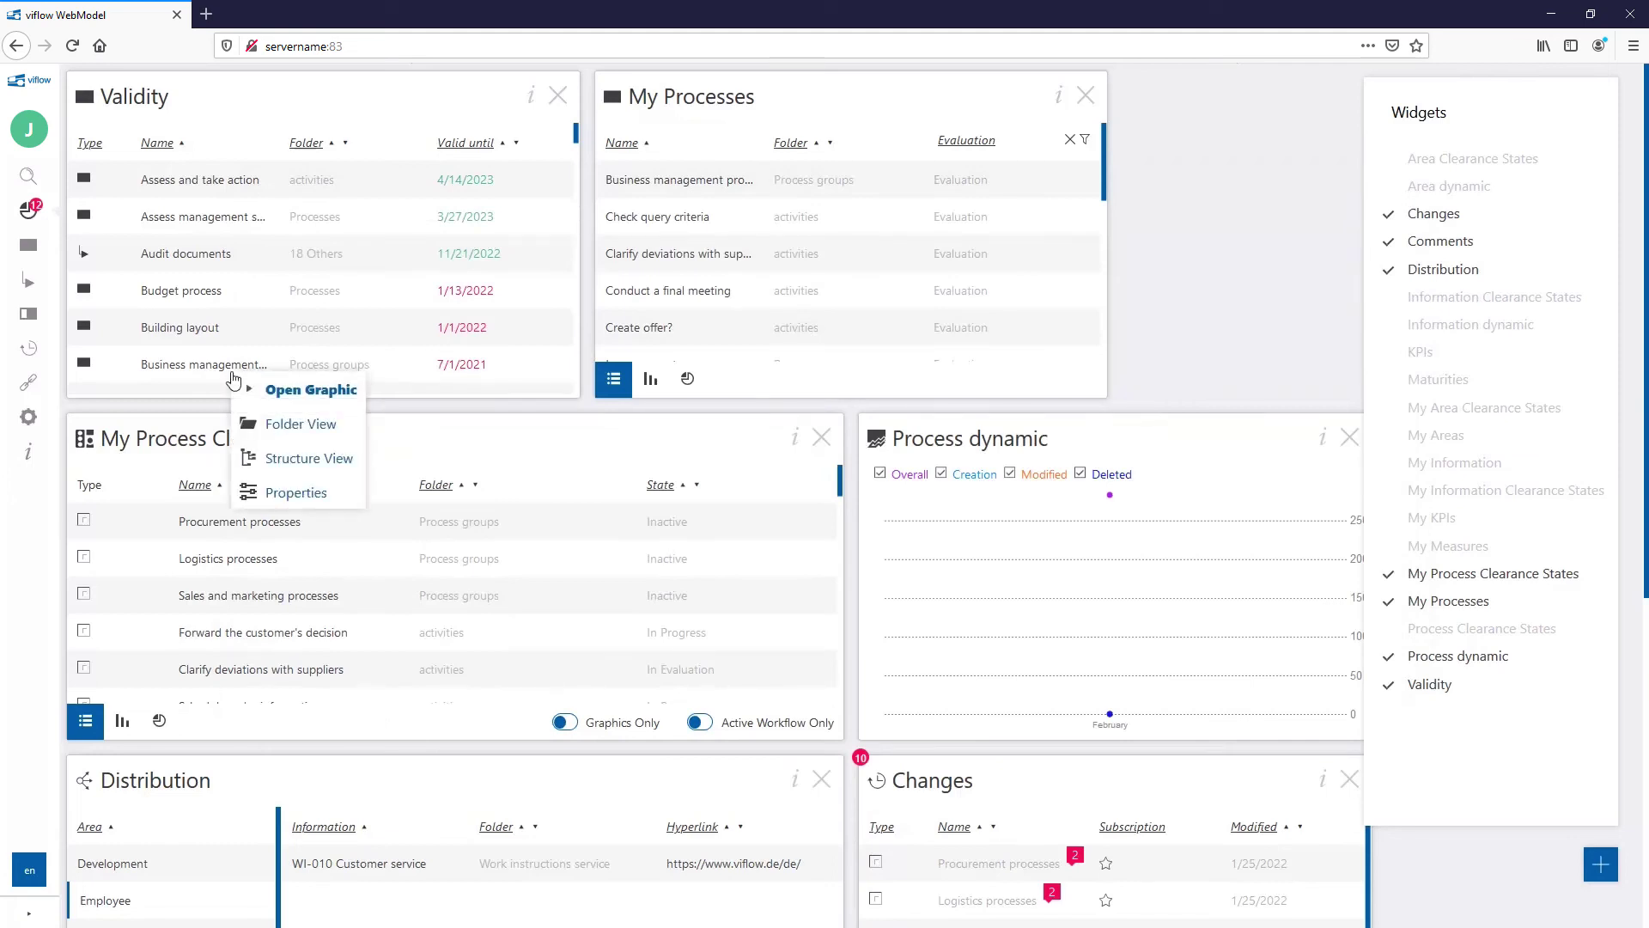
pyautogui.click(577, 400)
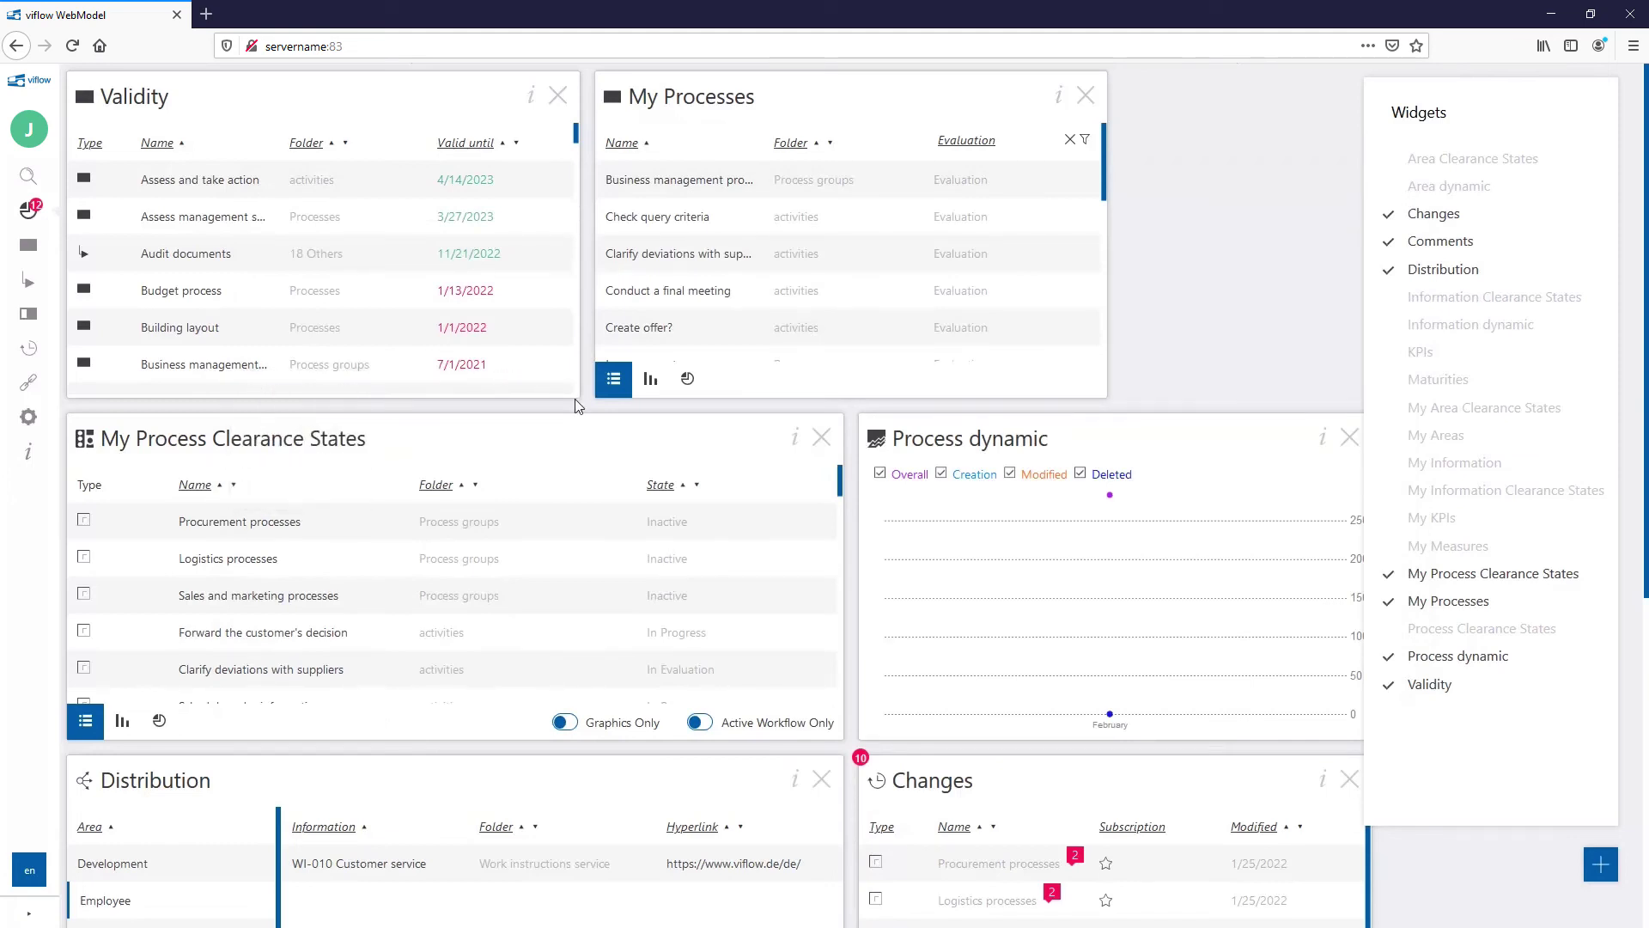
# Step: Remove My Process Clearance States, swap Validity with My Processes, and widen My Processes
pyautogui.click(822, 439)
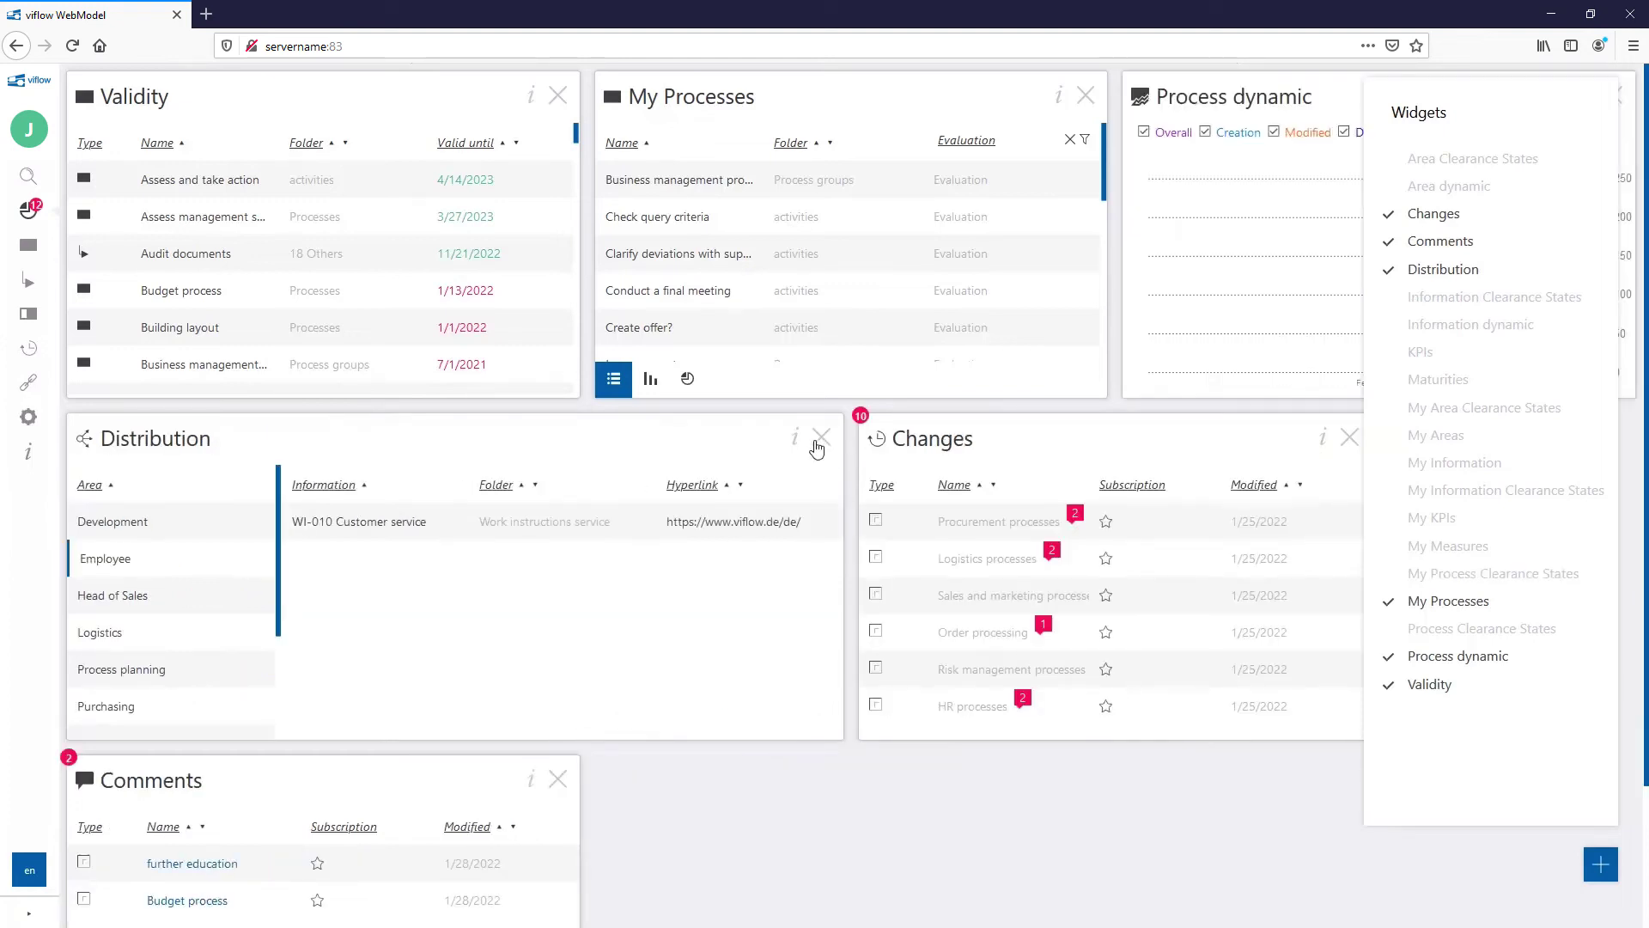
pyautogui.moveTo(533, 109)
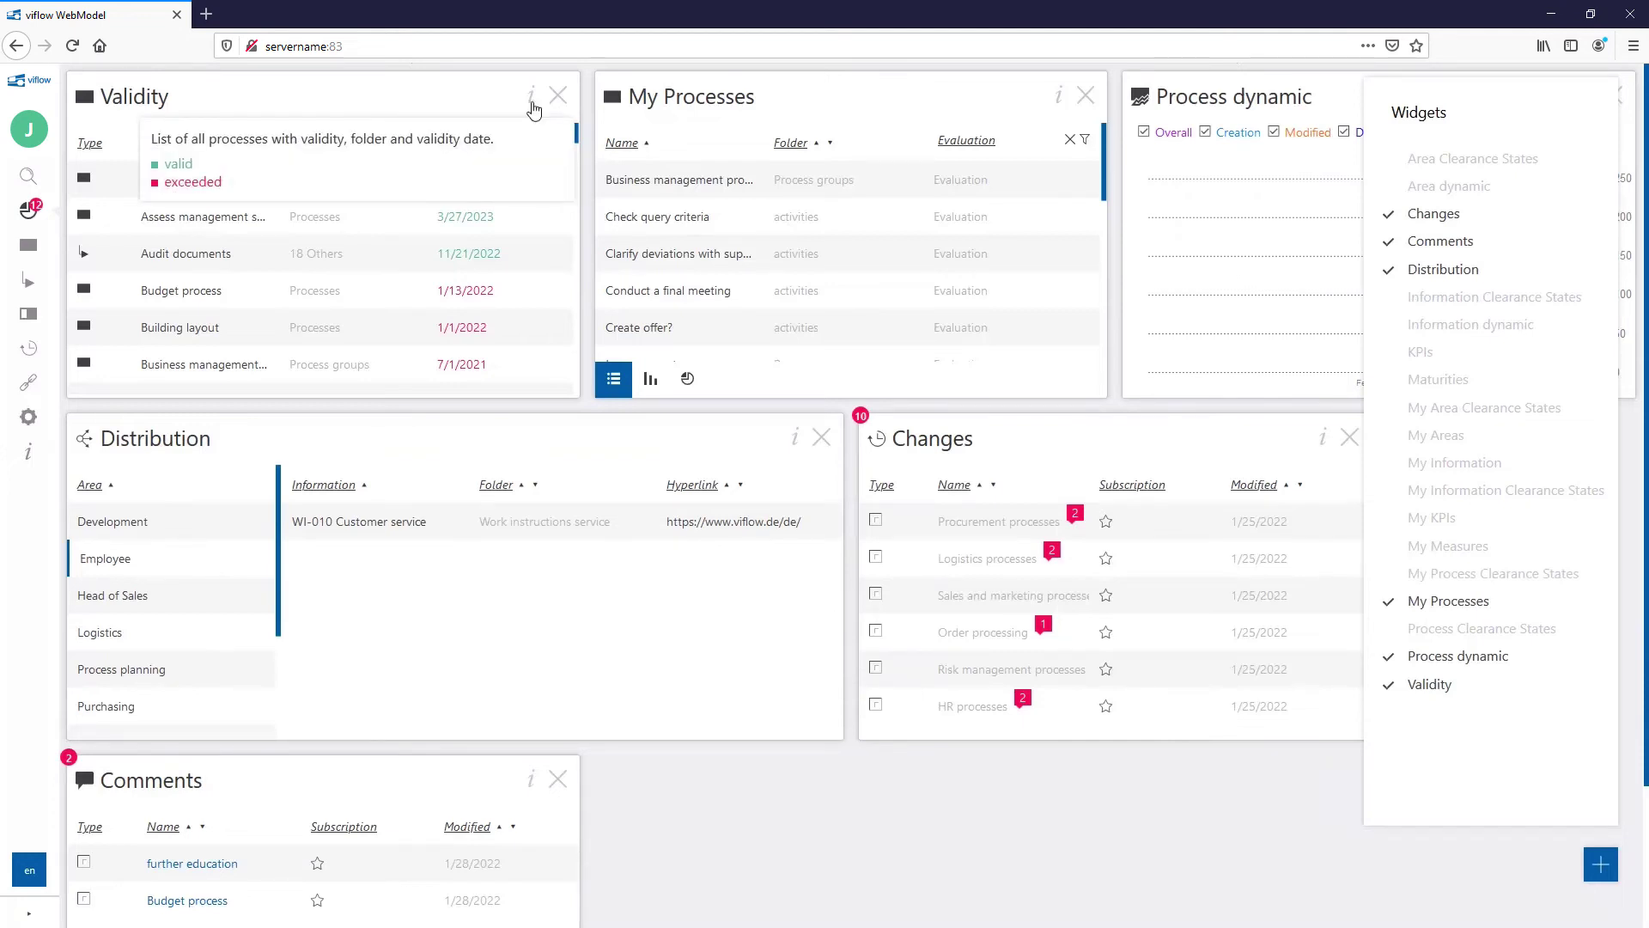
pyautogui.moveTo(310, 97); pyautogui.dragTo(838, 98)
pyautogui.moveTo(581, 241); pyautogui.dragTo(639, 270)
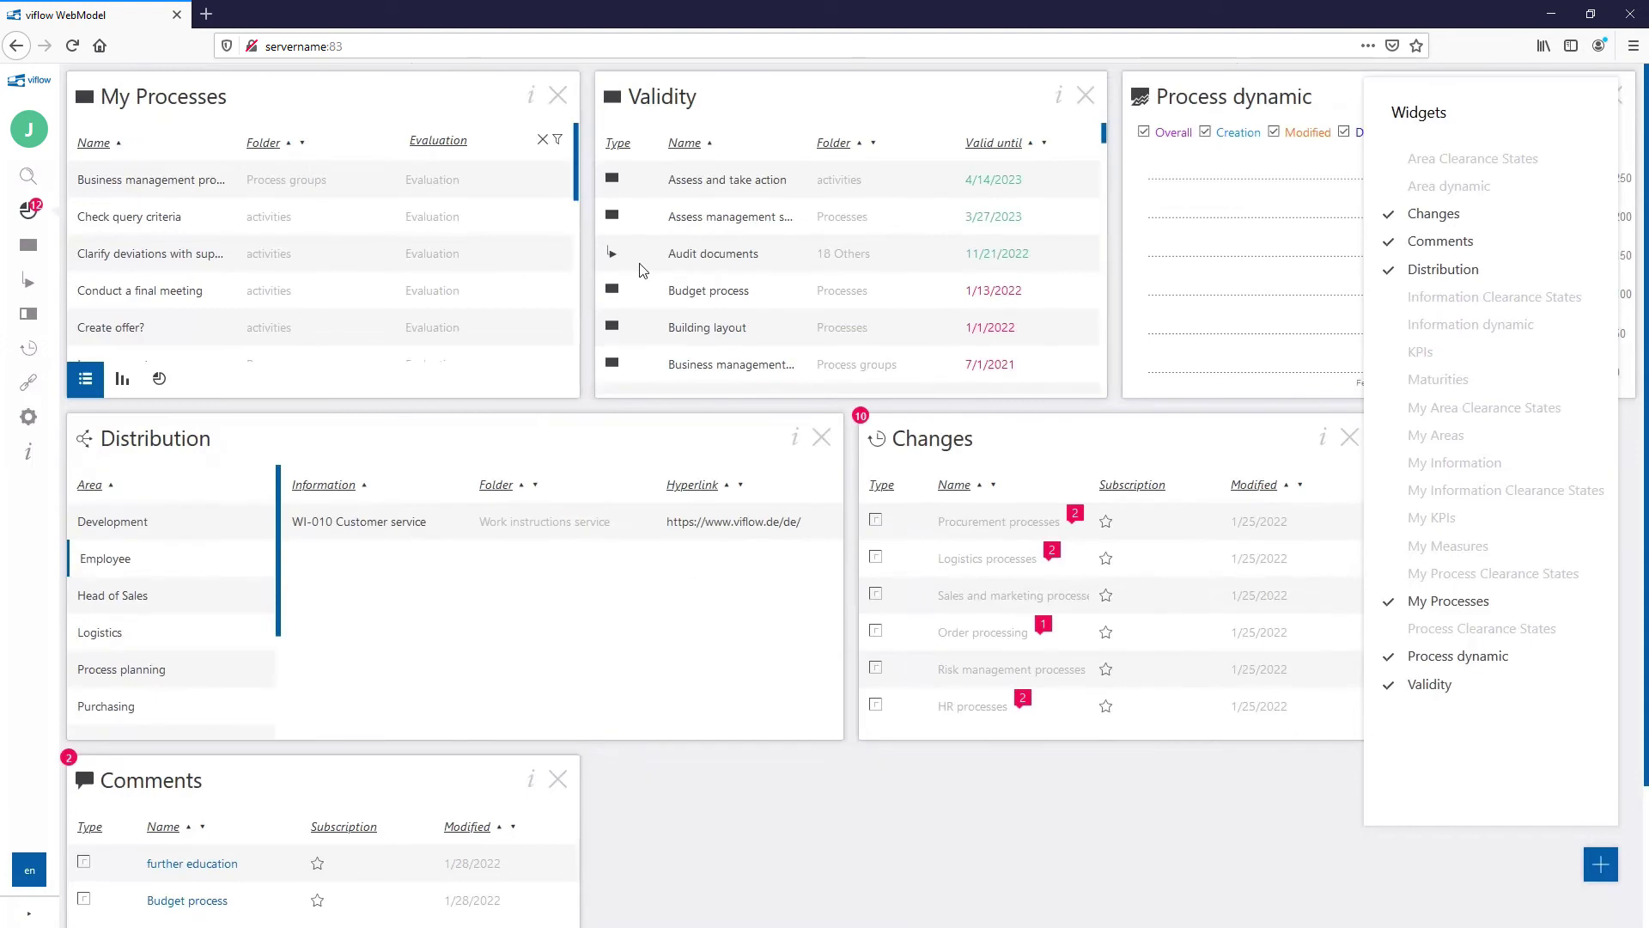
pyautogui.click(178, 184)
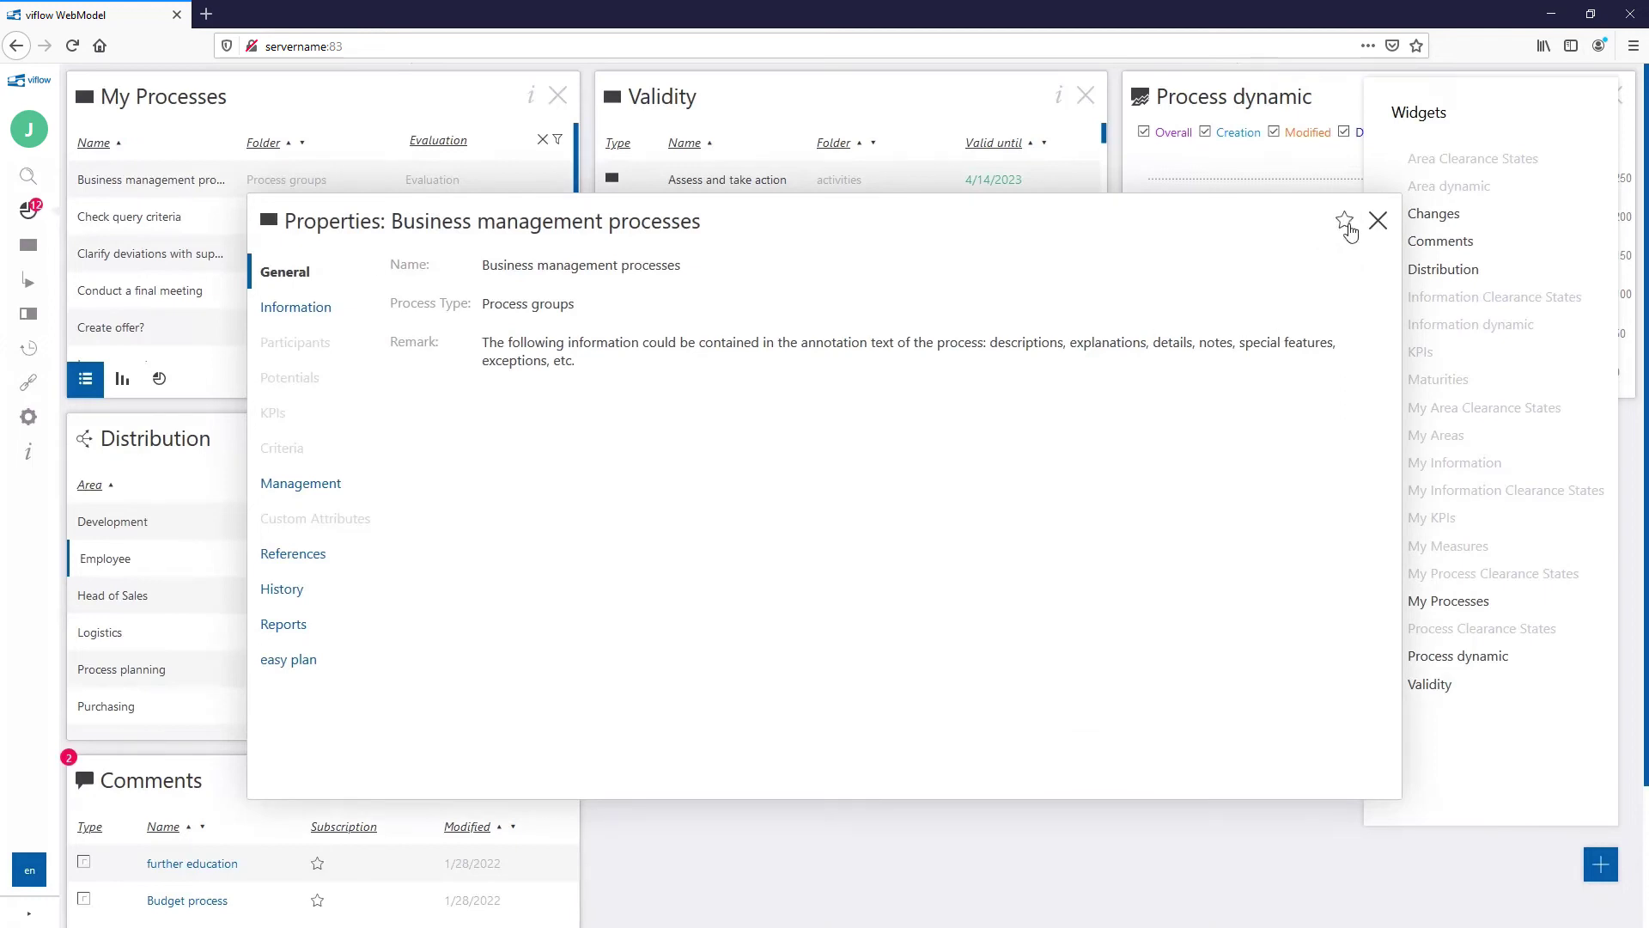
pyautogui.click(1345, 223)
pyautogui.click(1345, 222)
pyautogui.click(1377, 221)
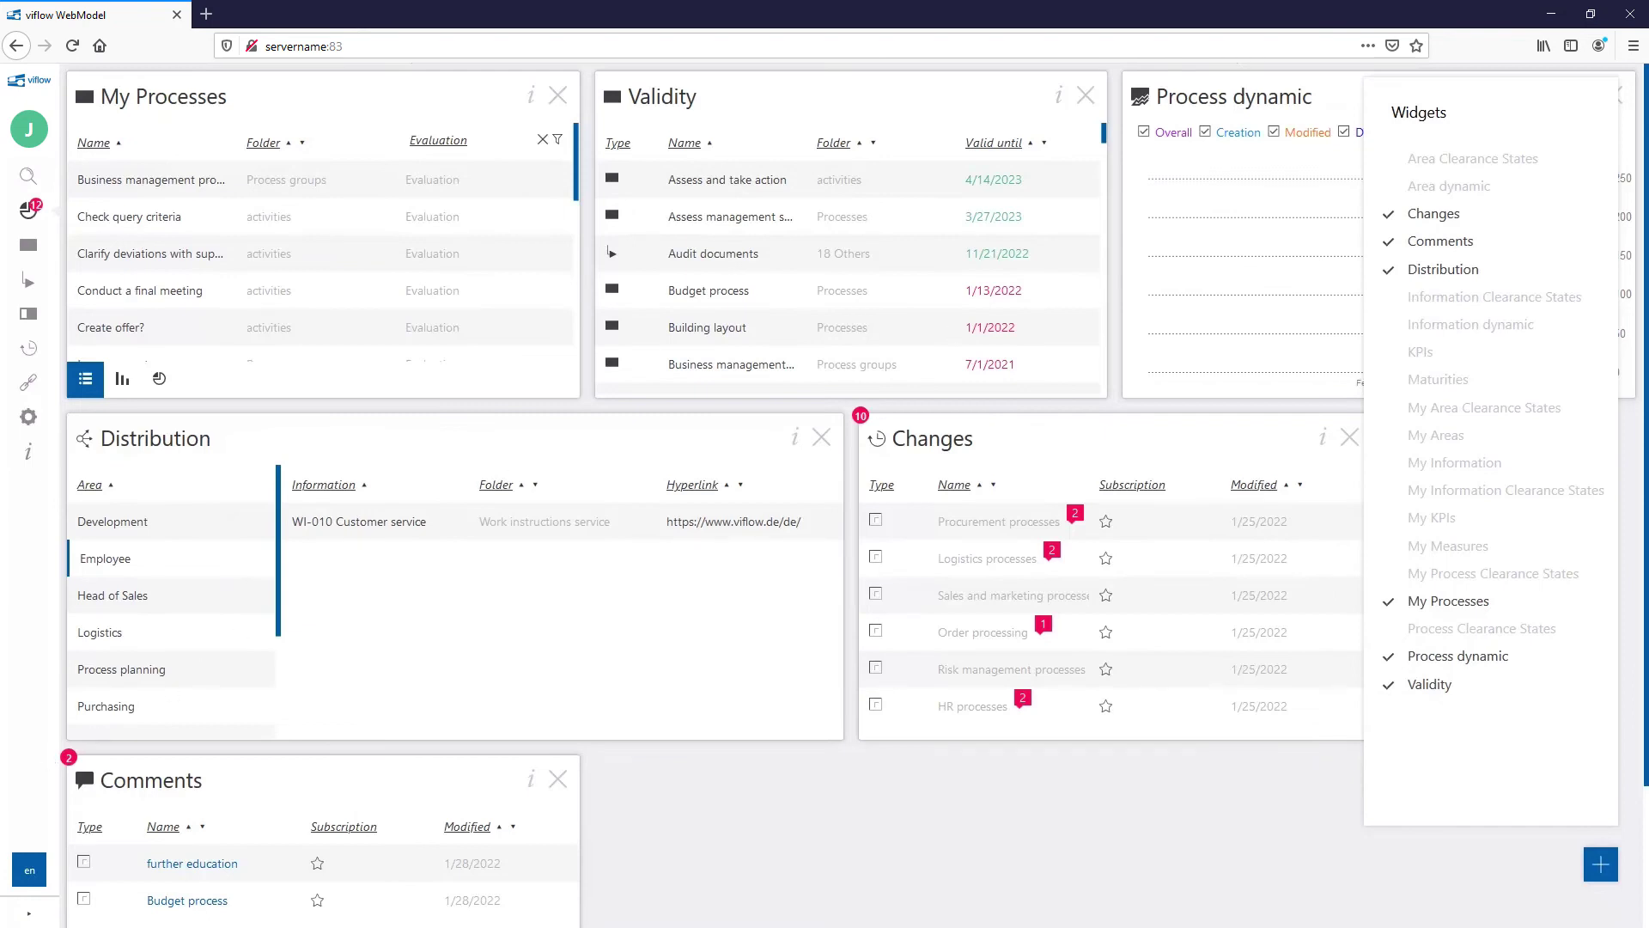
# Step: Expand the sidebar and search the model for 'tra'
pyautogui.click(47, 917)
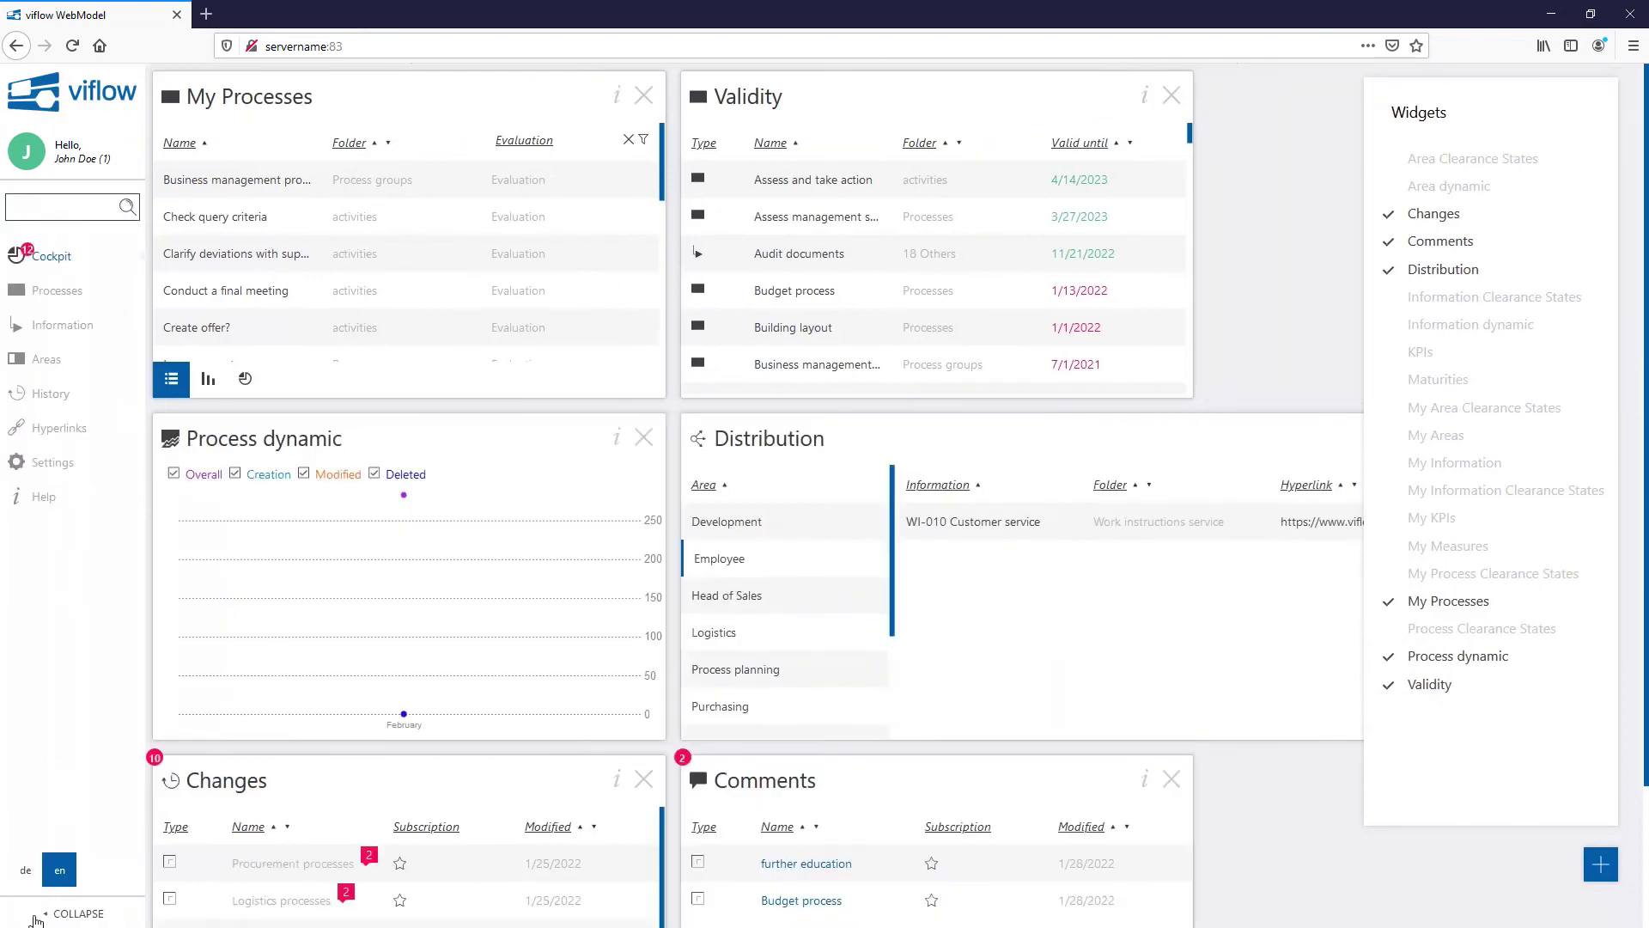
pyautogui.click(99, 213)
pyautogui.write('tra')
pyautogui.press('Return')
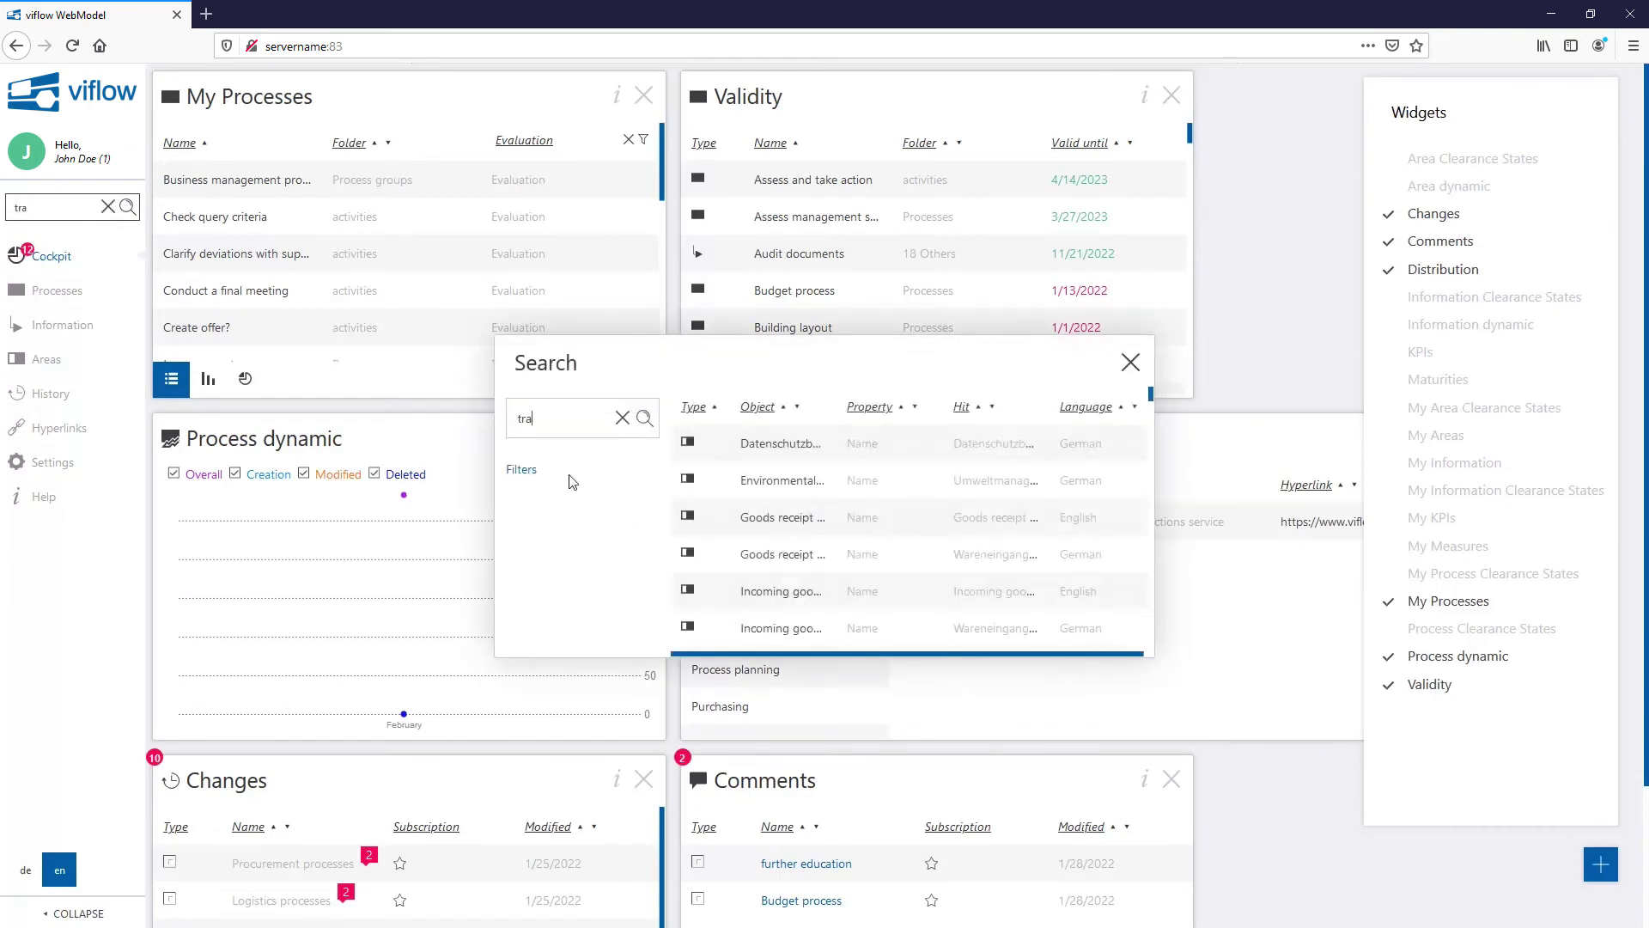
# Step: Filter the results to Object Type Process and Property Name, rerun, and scroll to the end
pyautogui.click(531, 471)
pyautogui.click(546, 520)
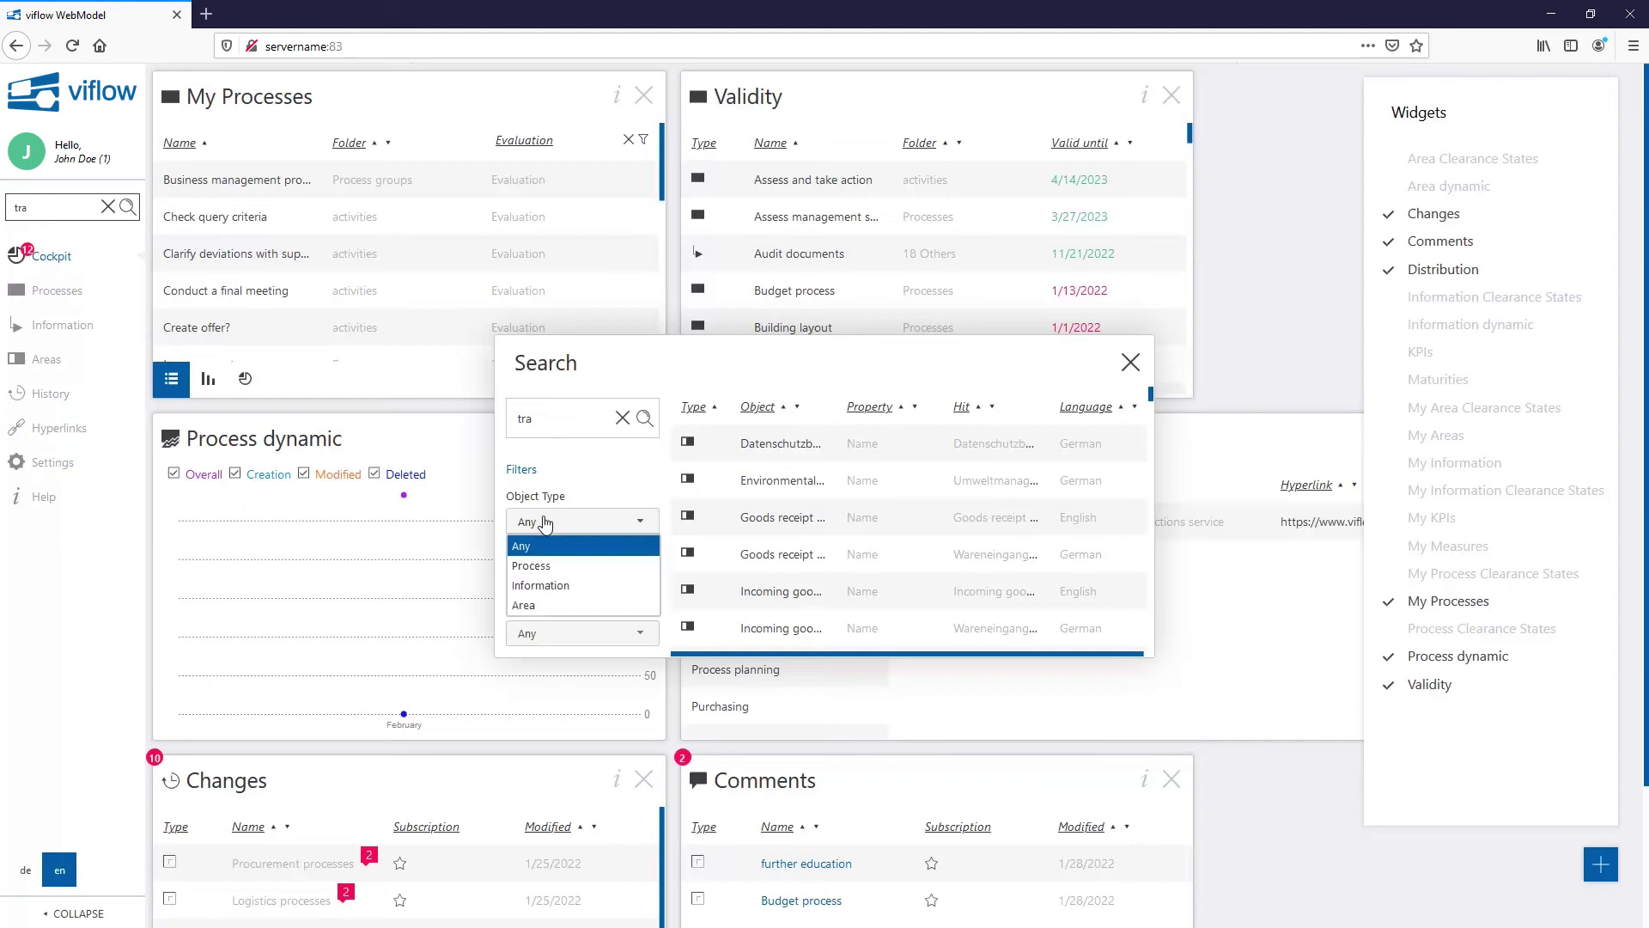
pyautogui.click(547, 565)
pyautogui.click(550, 577)
pyautogui.click(567, 733)
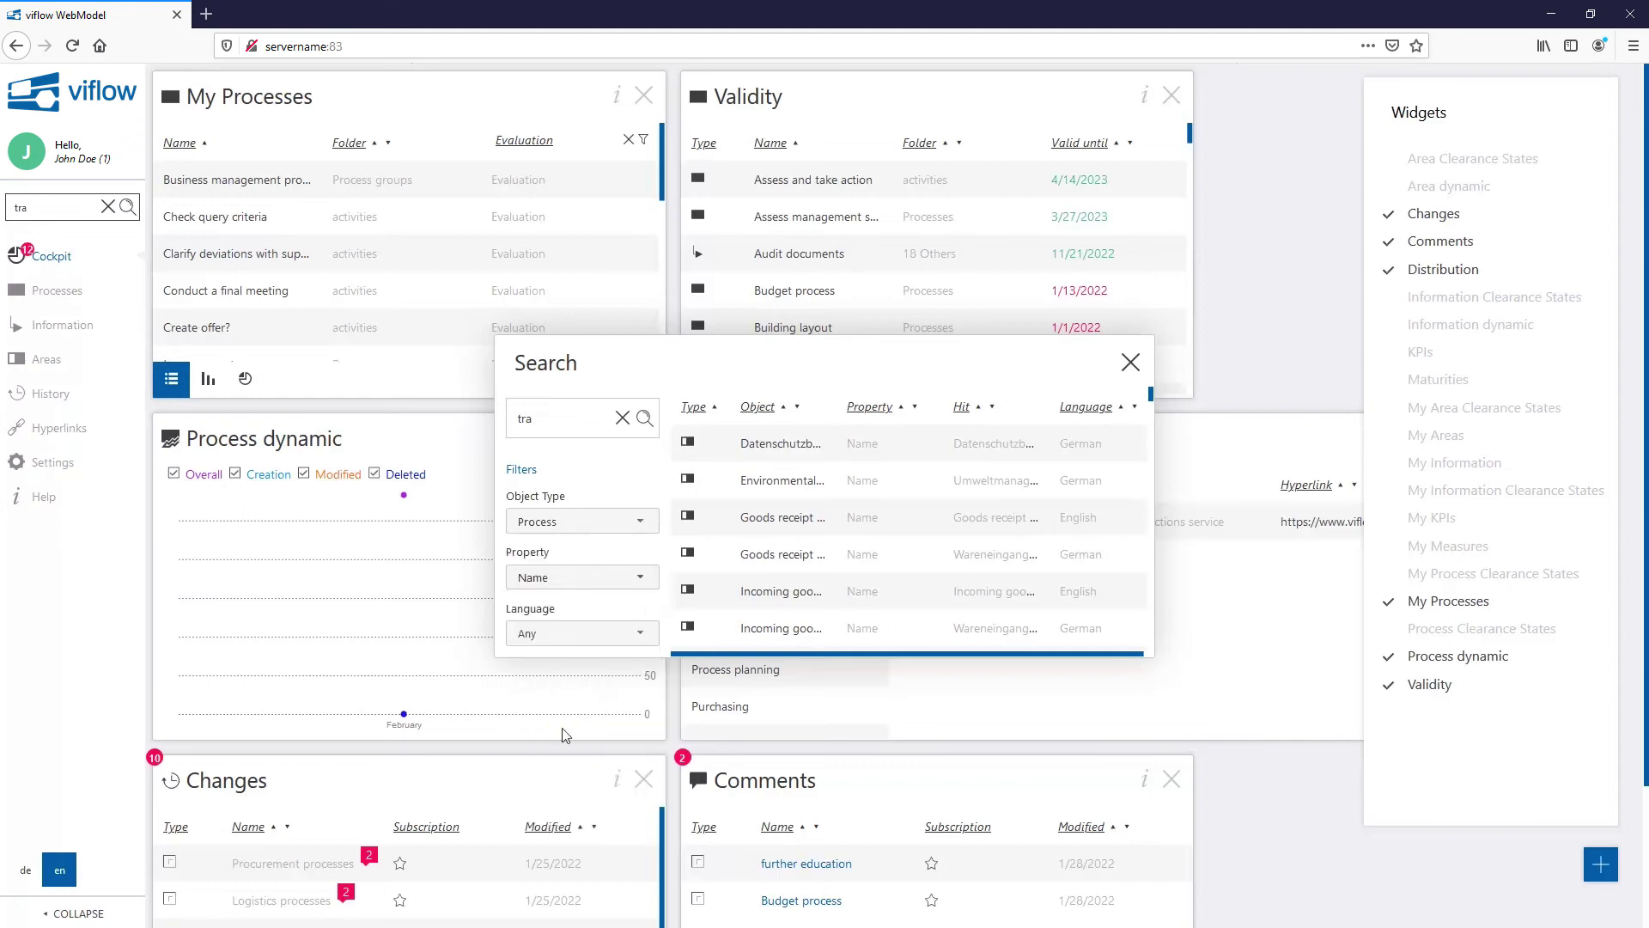
pyautogui.click(645, 428)
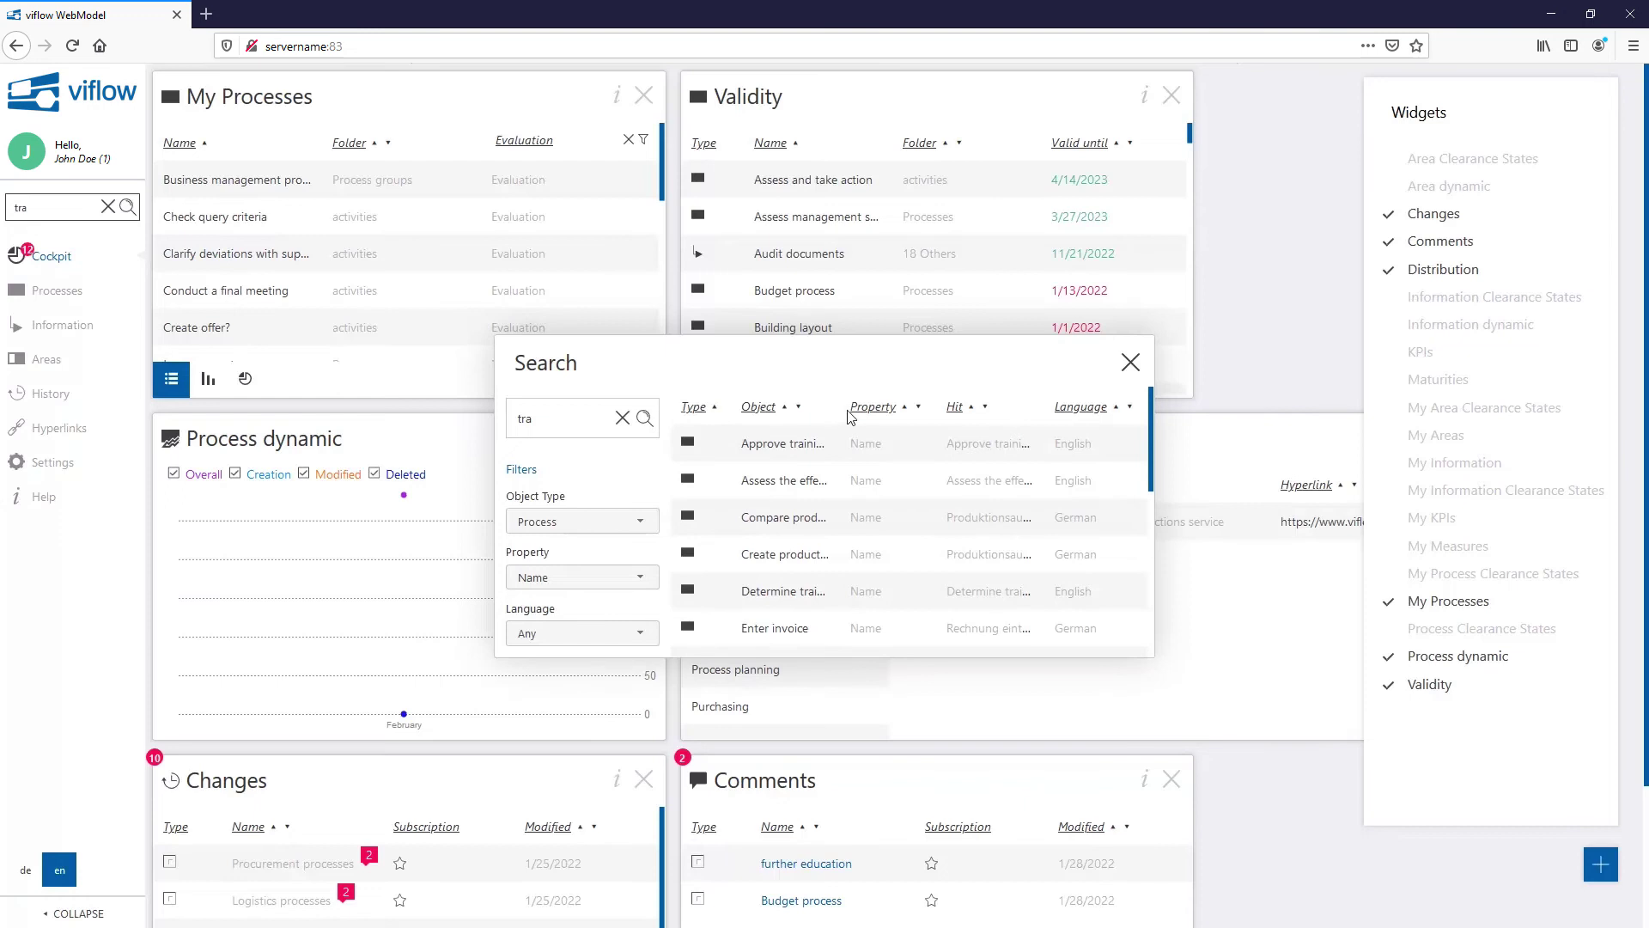
pyautogui.scroll(-3, 813, 498)
pyautogui.scroll(-5, 814, 498)
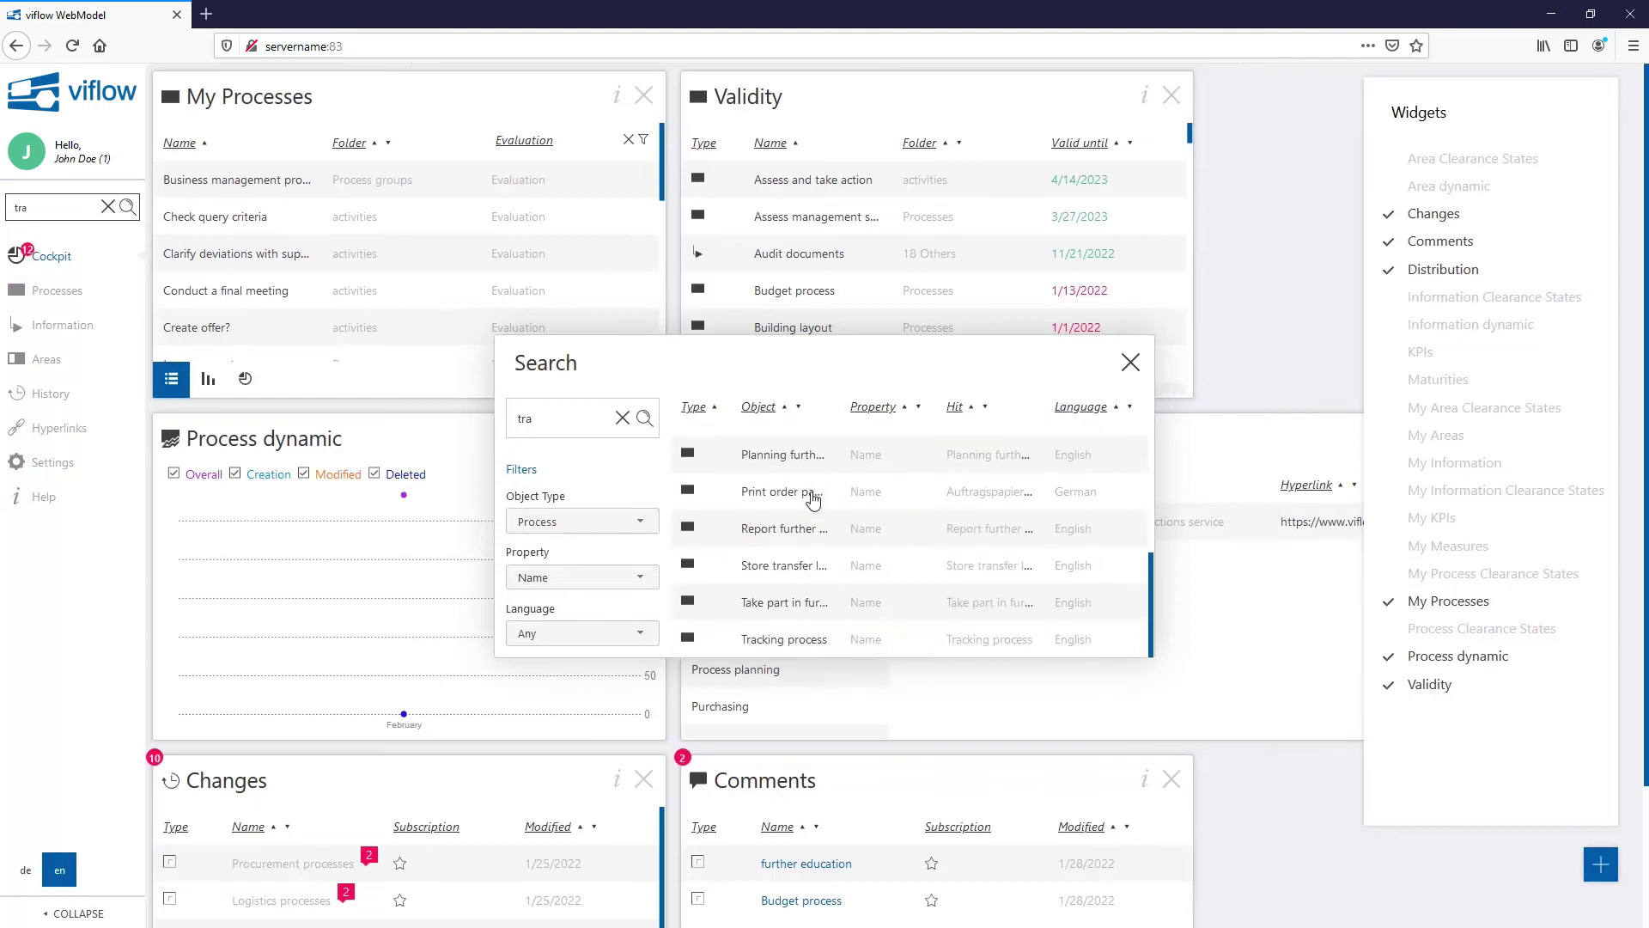
# Step: Open the Tracking process properties on the Information page, listing its seven linked information objects
pyautogui.click(789, 642)
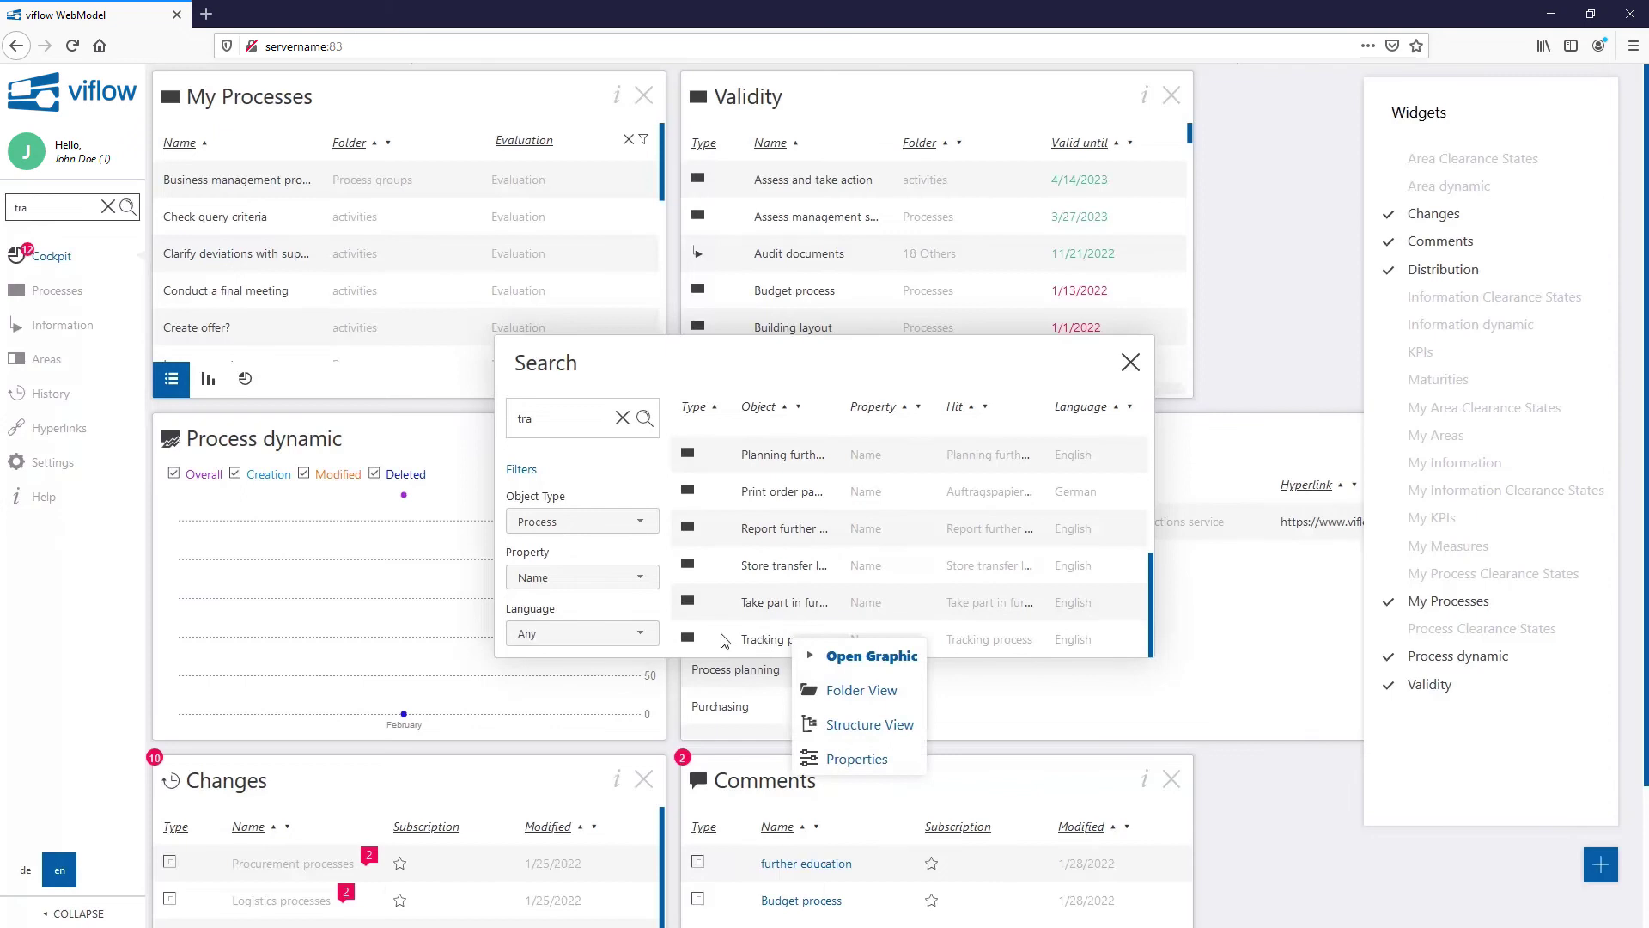
pyautogui.click(723, 640)
pyautogui.click(766, 640)
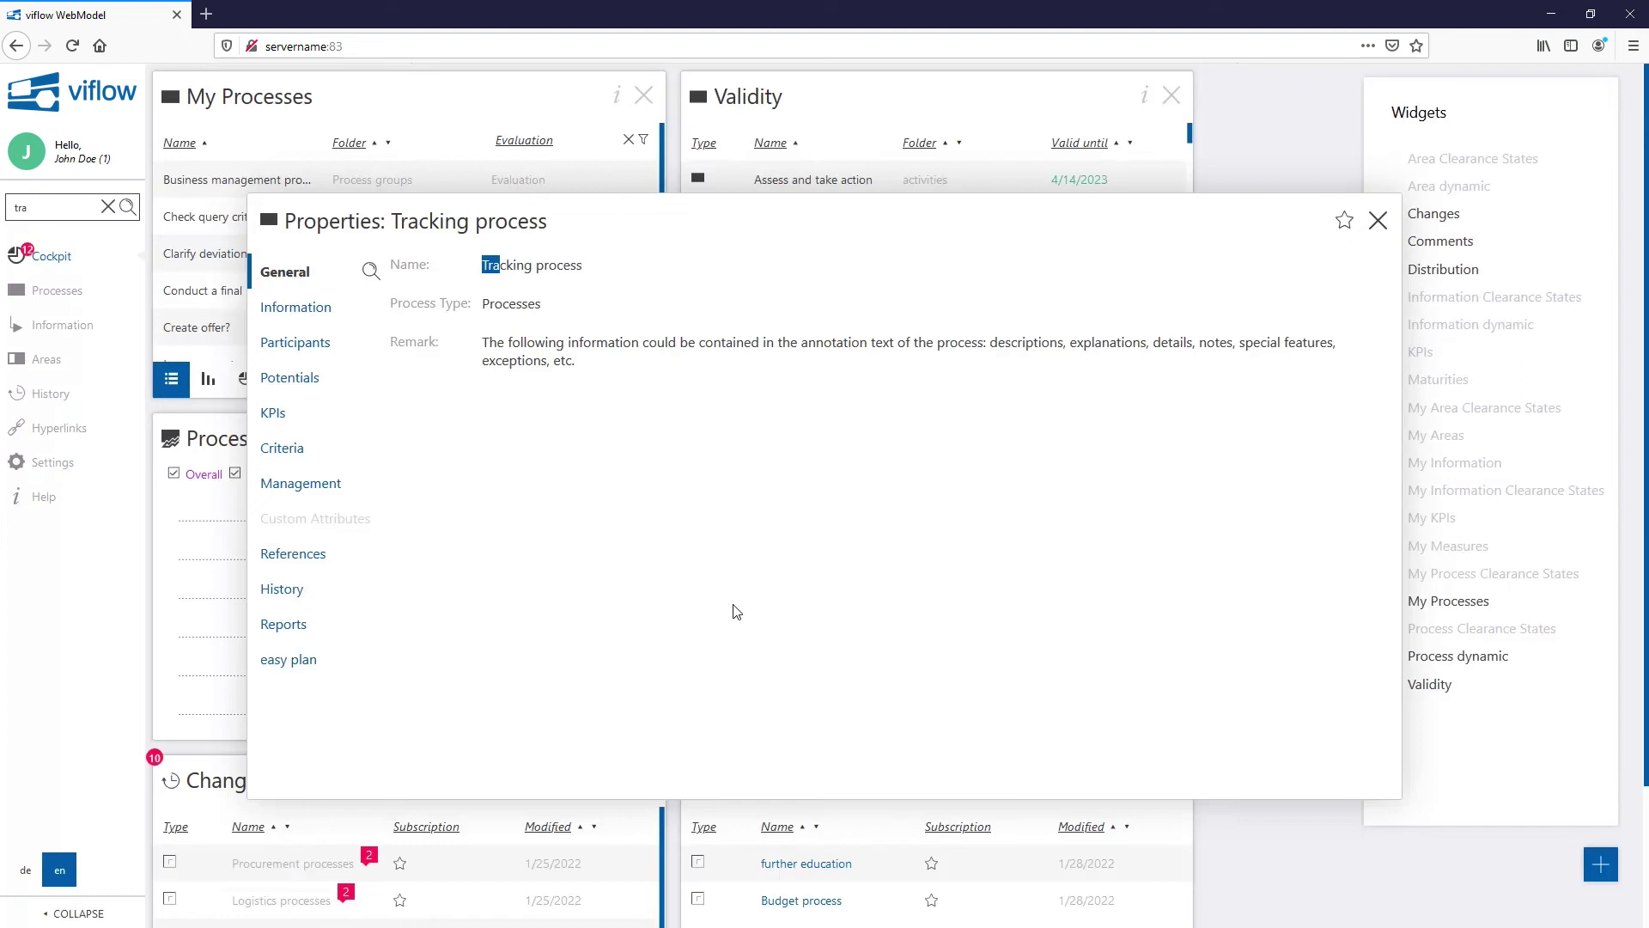
pyautogui.click(314, 318)
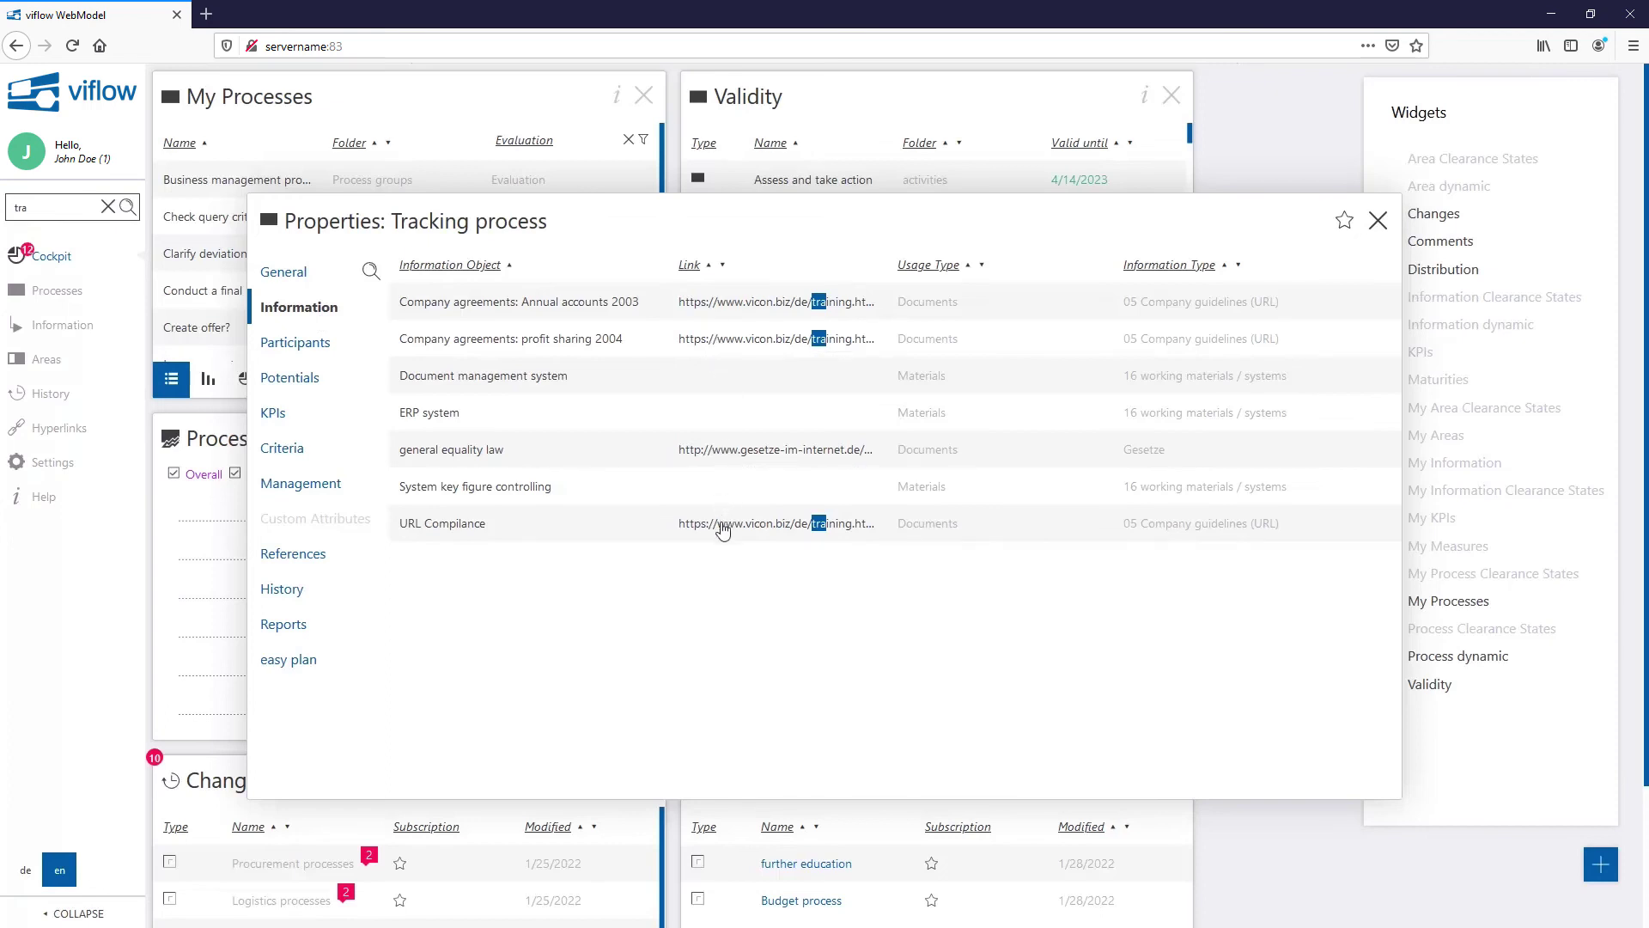
# Step: Show the Tracking process participants and dismiss the management area info card
pyautogui.click(316, 345)
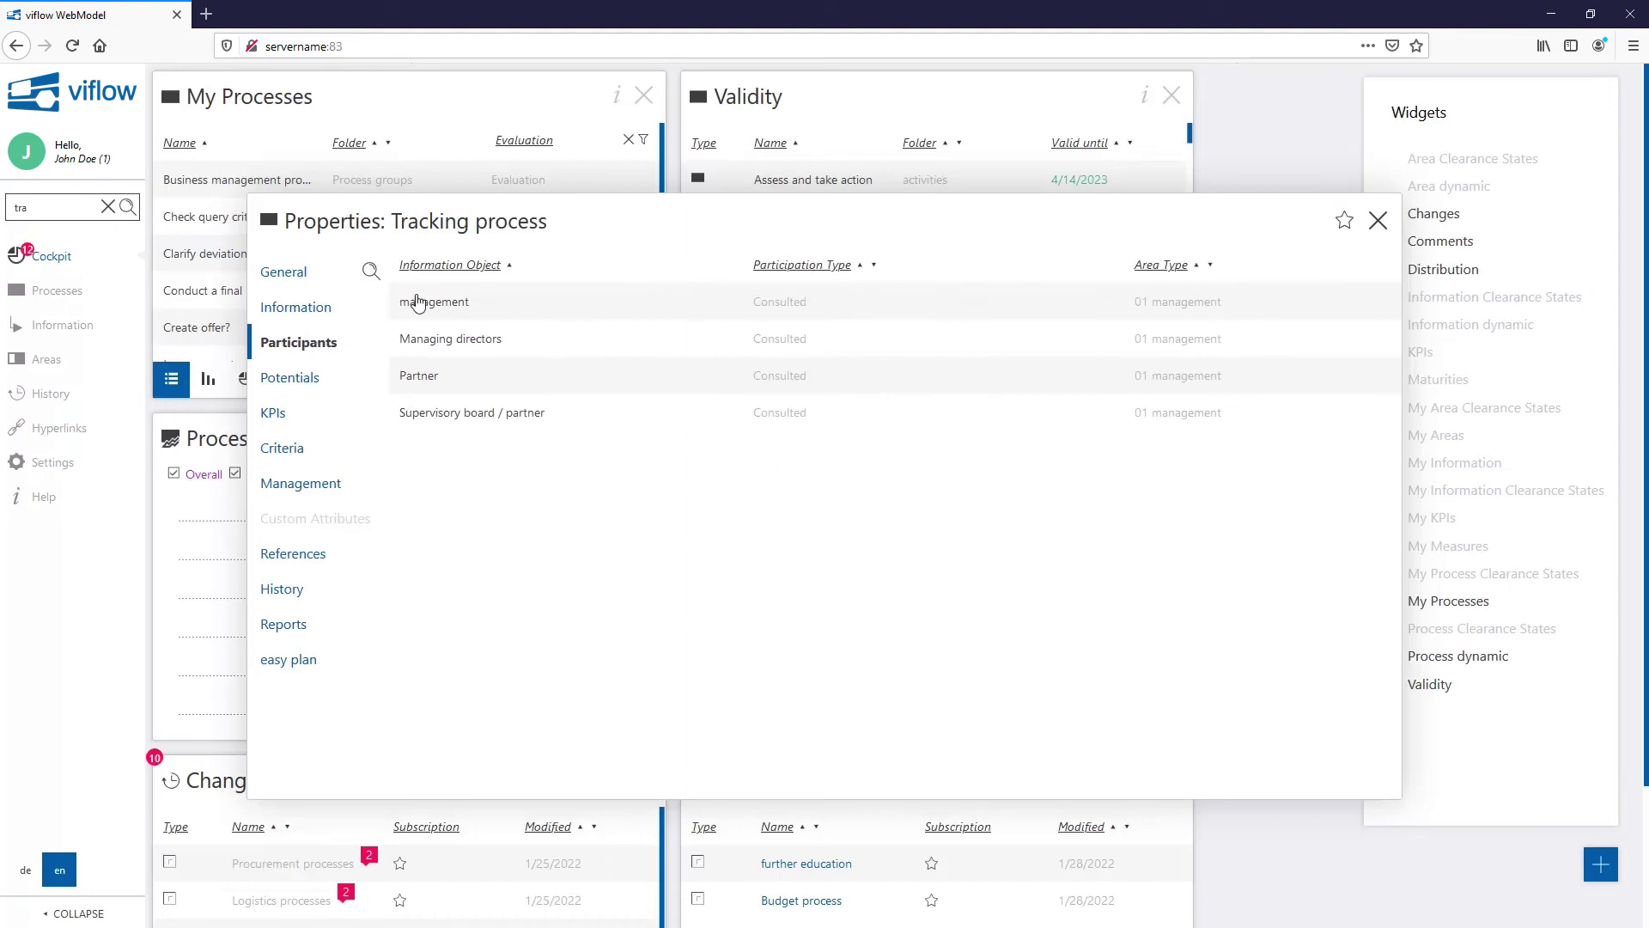
pyautogui.moveTo(425, 307)
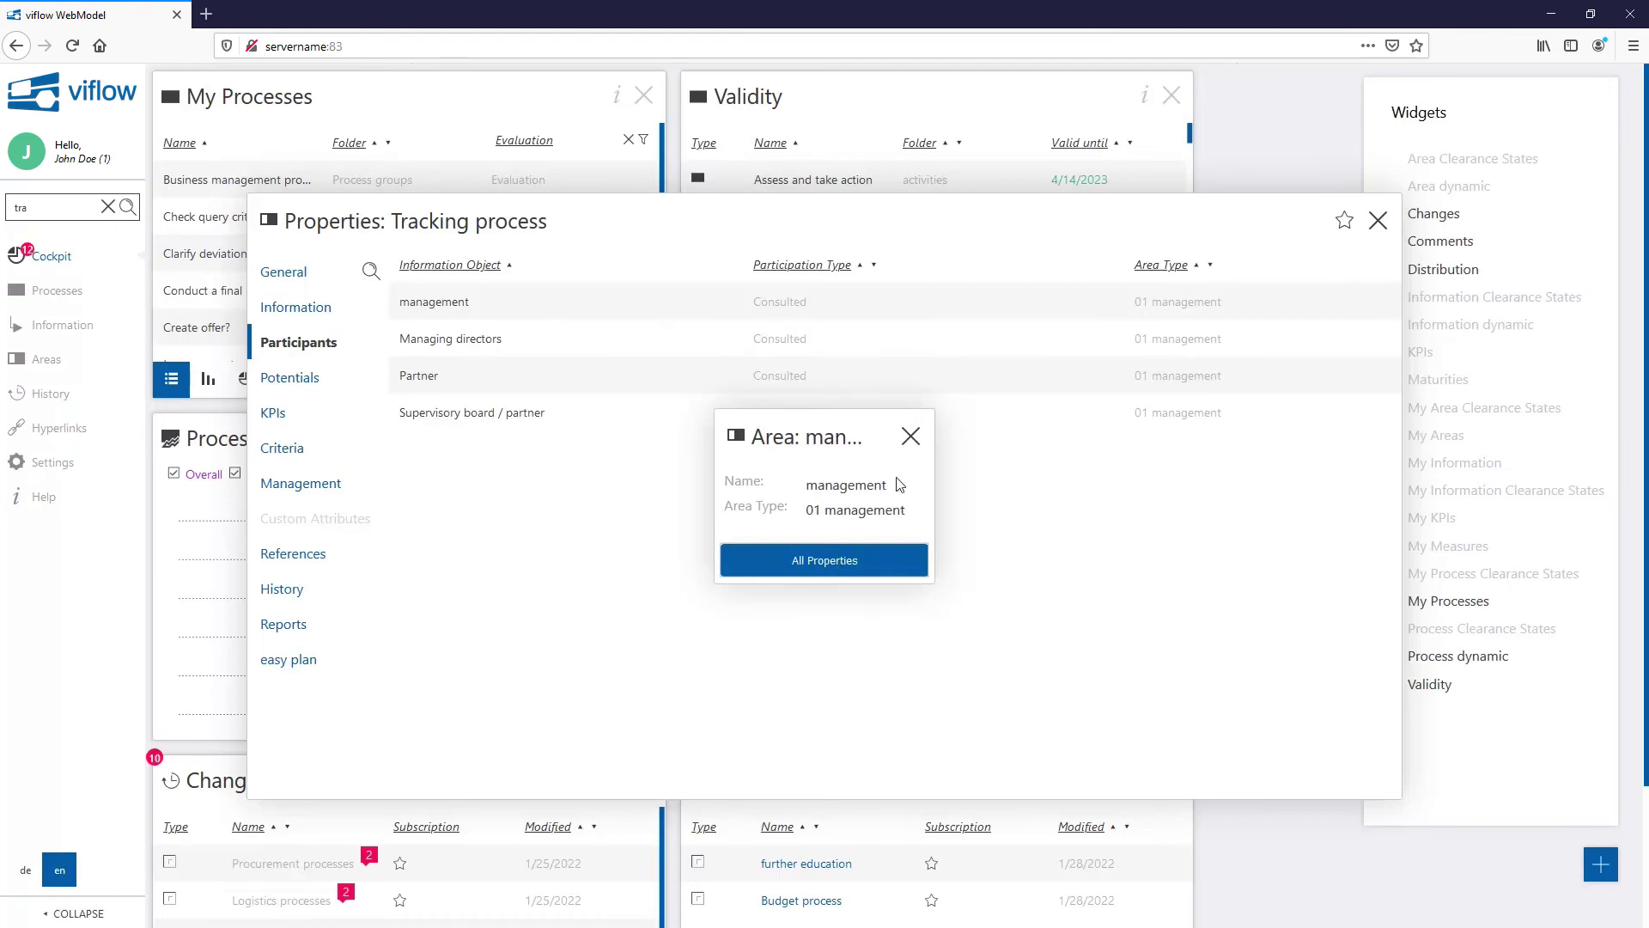
pyautogui.click(911, 436)
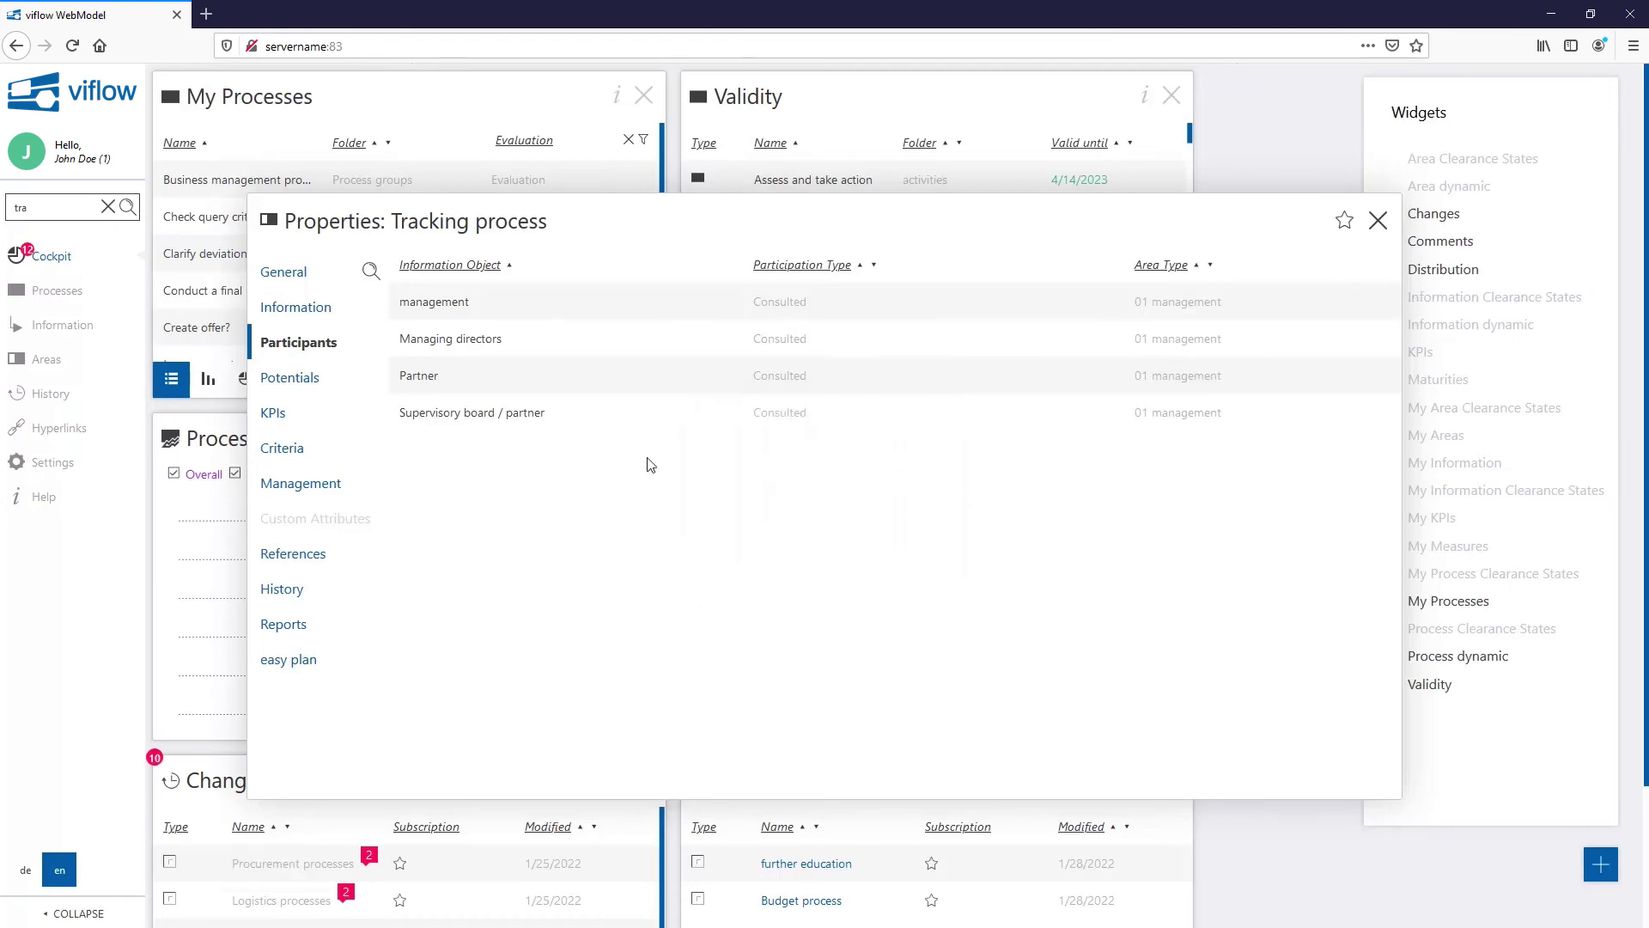
# Step: Check the financial risks potential, then show the KPIs with the -/92 percent effectiveness KPI
pyautogui.click(315, 384)
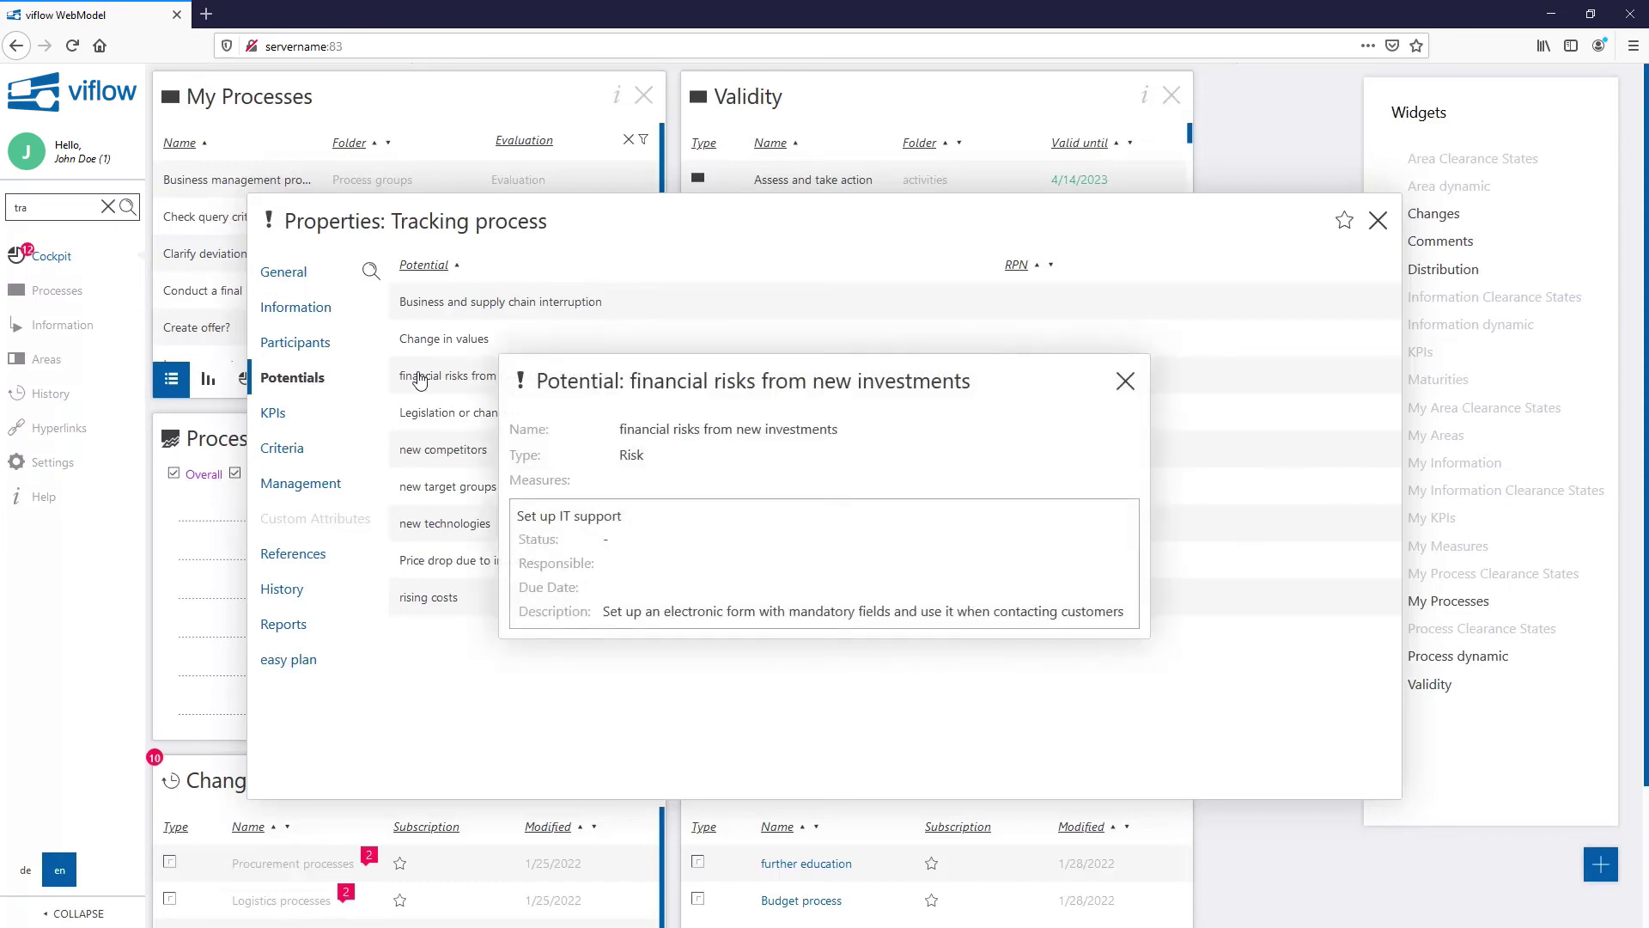
pyautogui.click(1126, 382)
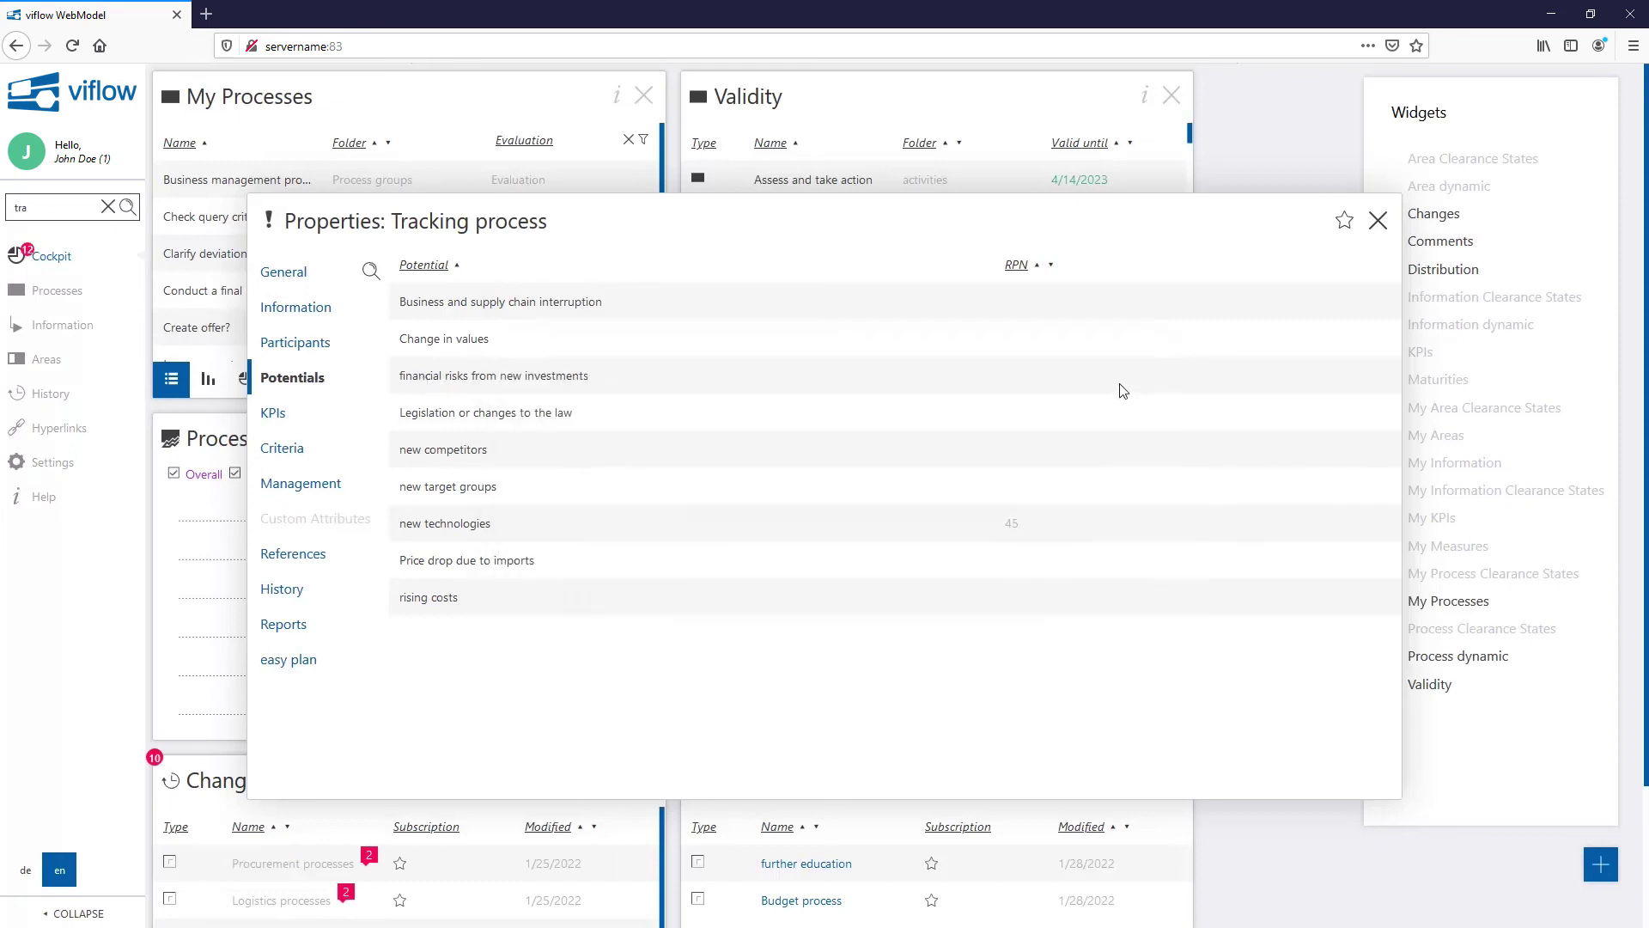
pyautogui.click(273, 414)
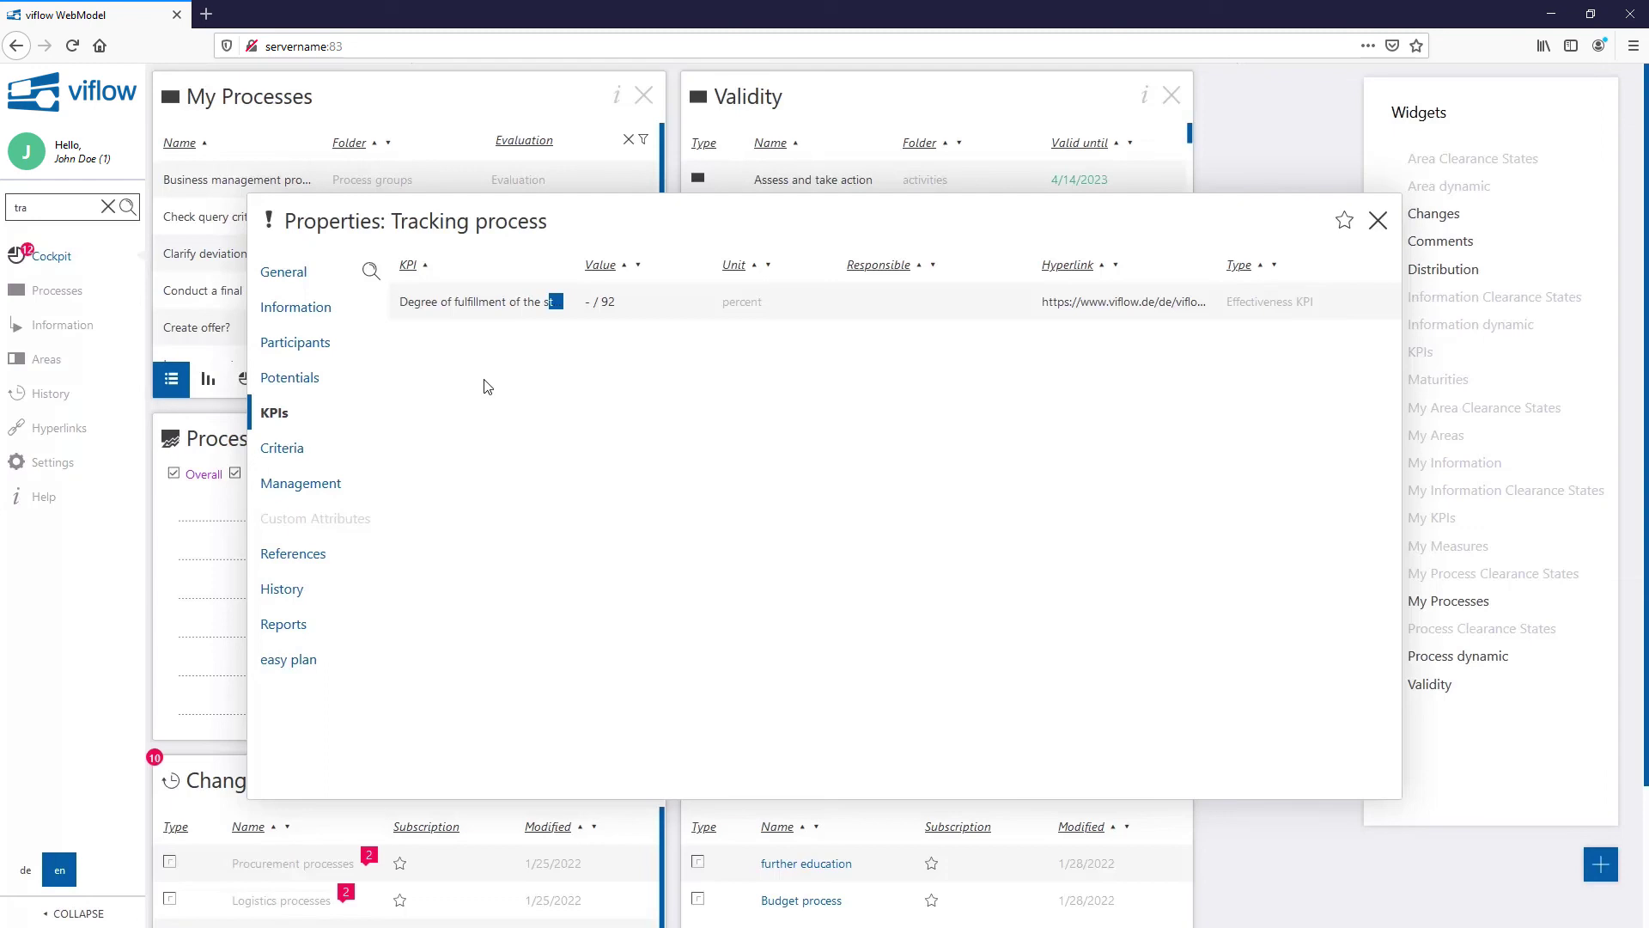
# Step: Step through Criteria, Management and References, ending on History with versions 0.1 to 2.1
pyautogui.click(303, 452)
pyautogui.click(298, 484)
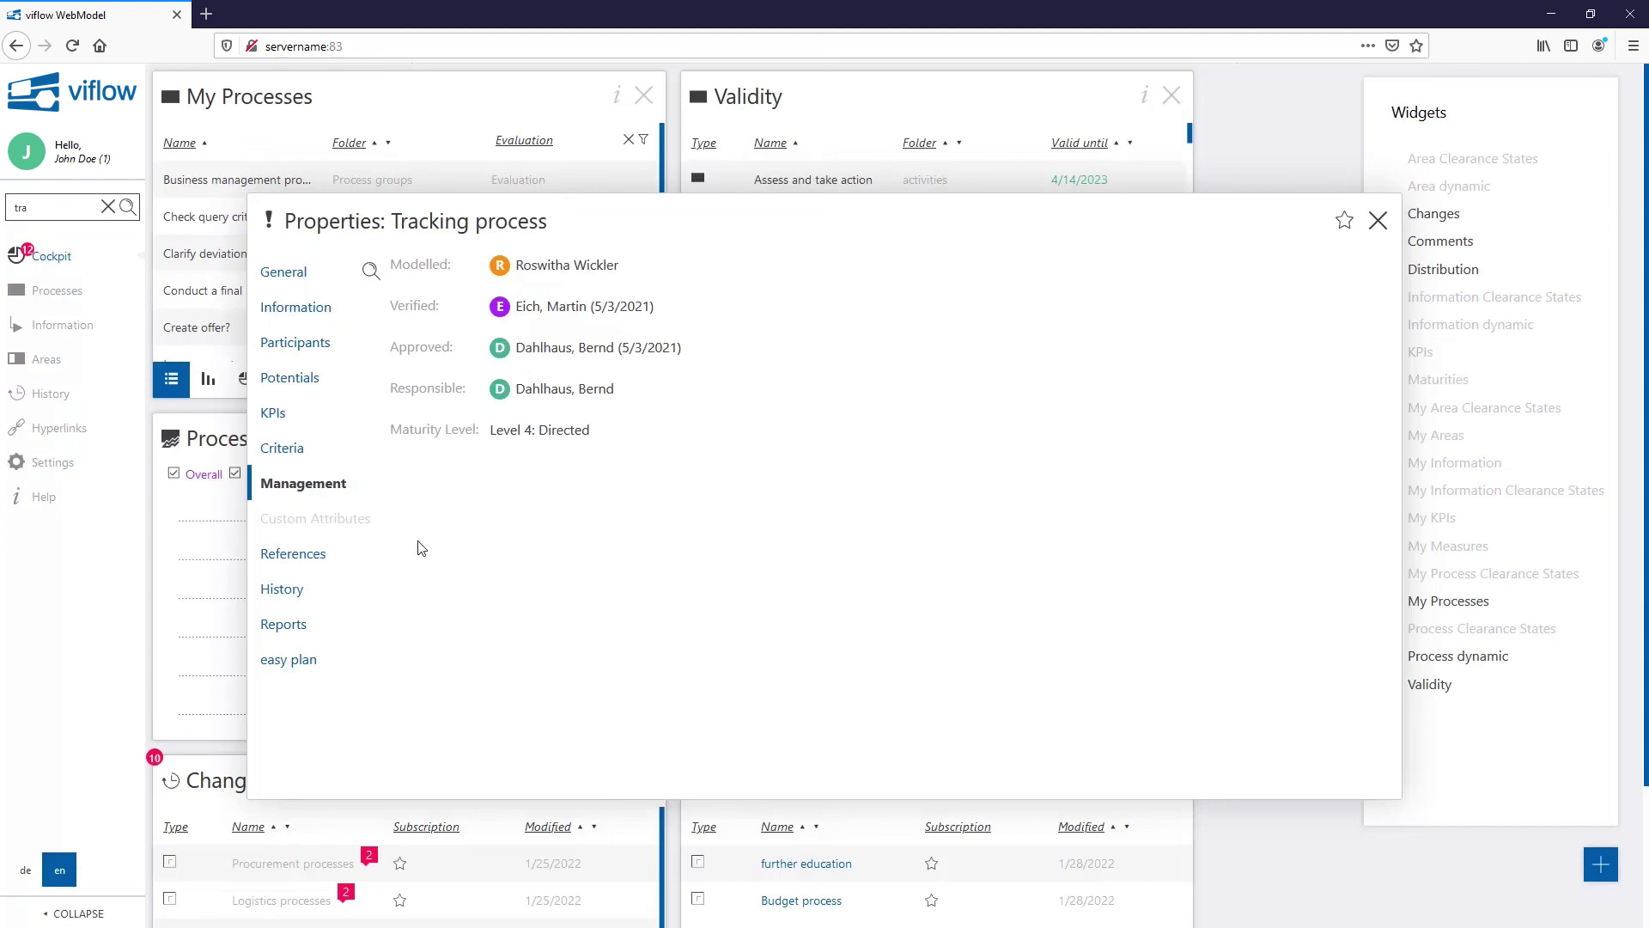
pyautogui.click(320, 556)
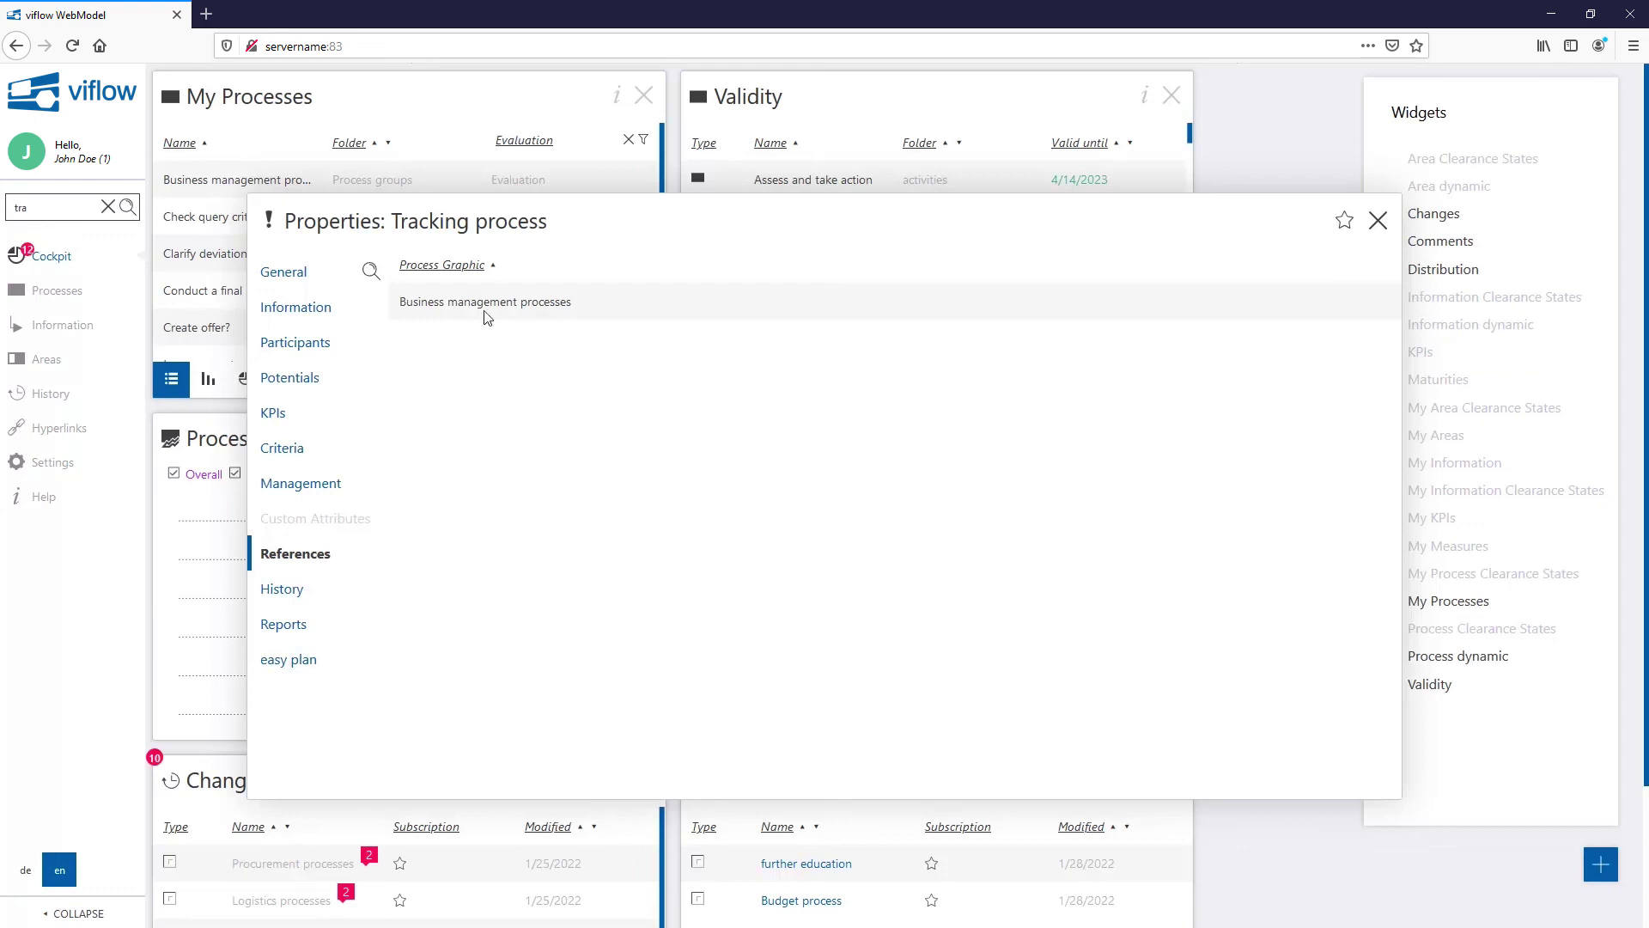
pyautogui.click(307, 597)
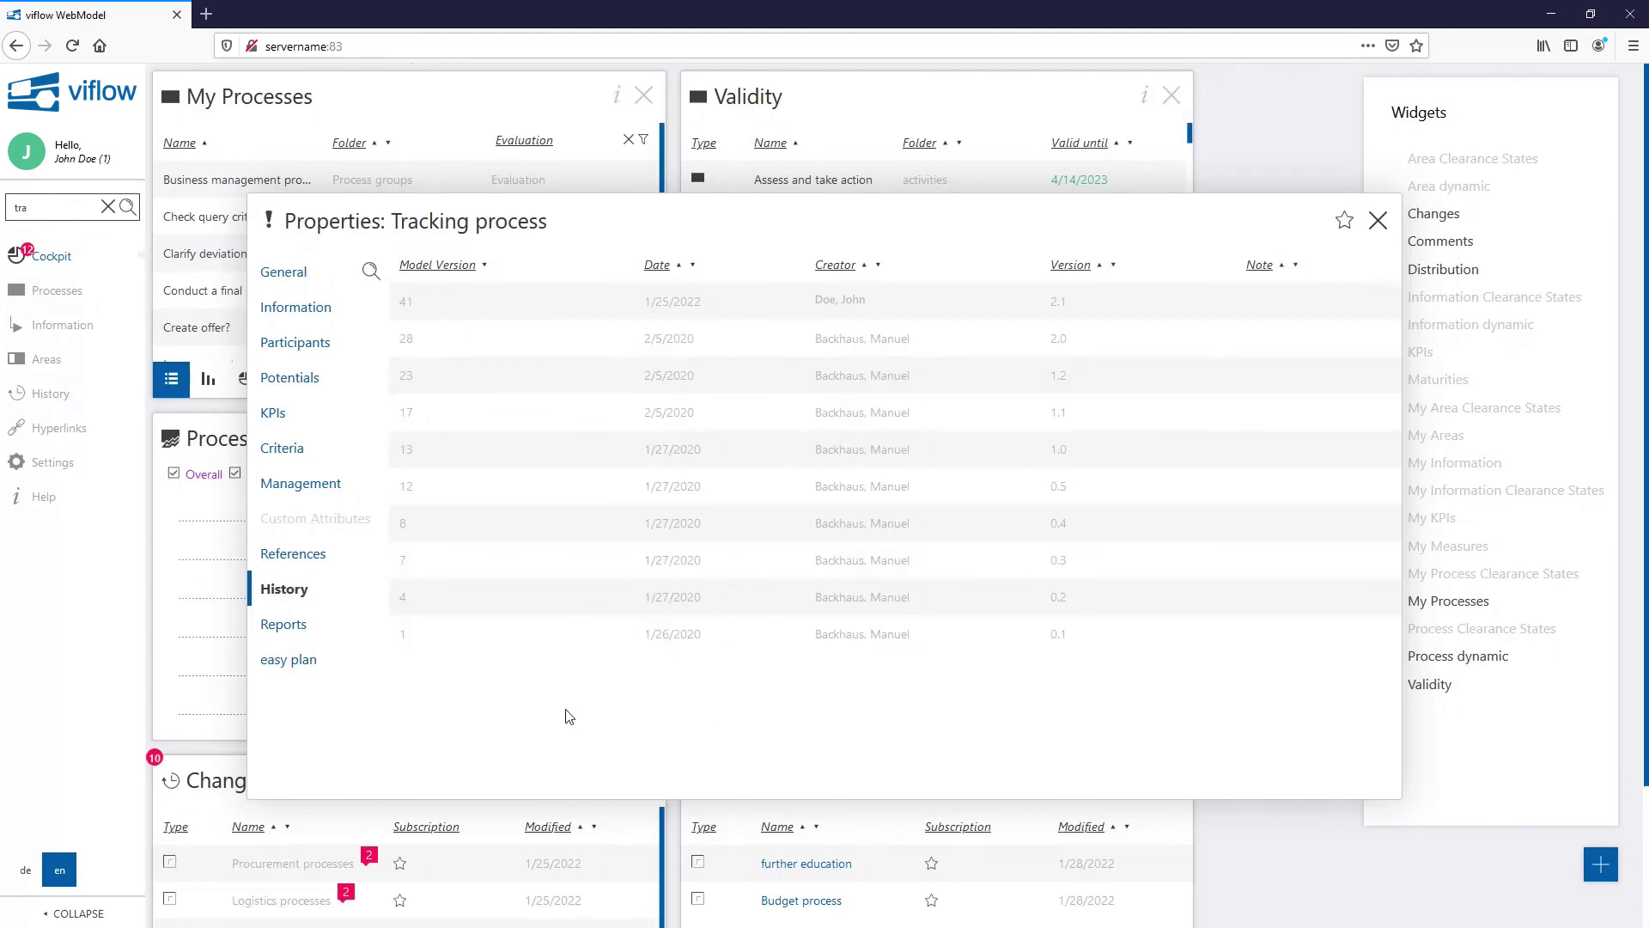
# Step: View the 'Prozess - Beschreibung' report, then close it and the properties to show model History
pyautogui.click(291, 634)
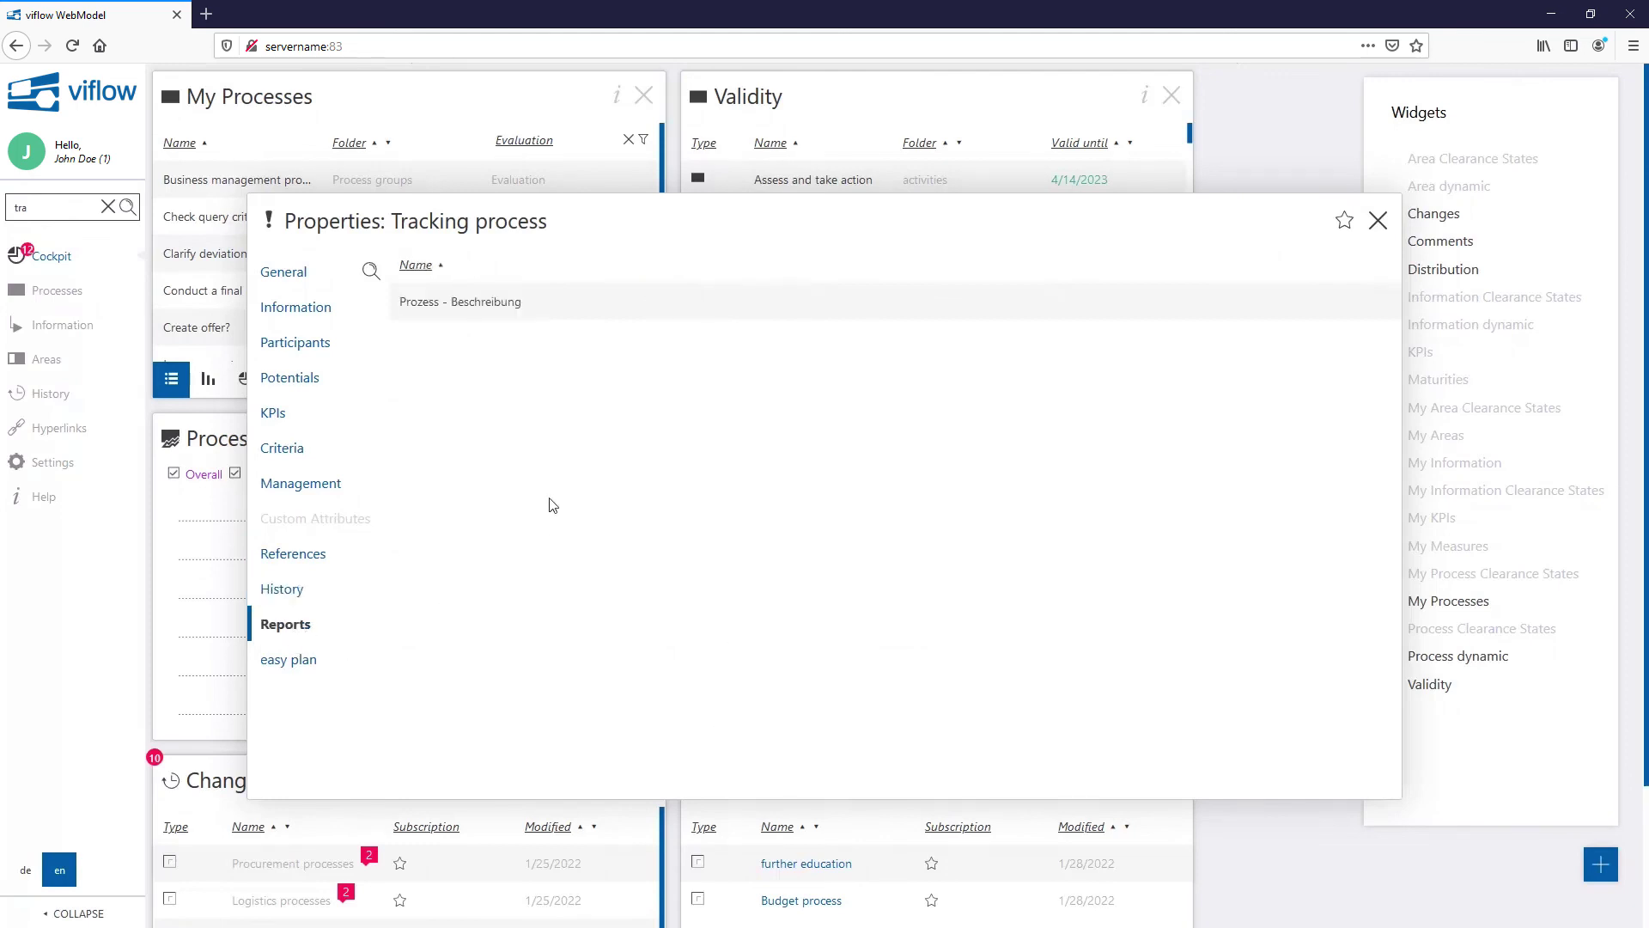
pyautogui.click(482, 310)
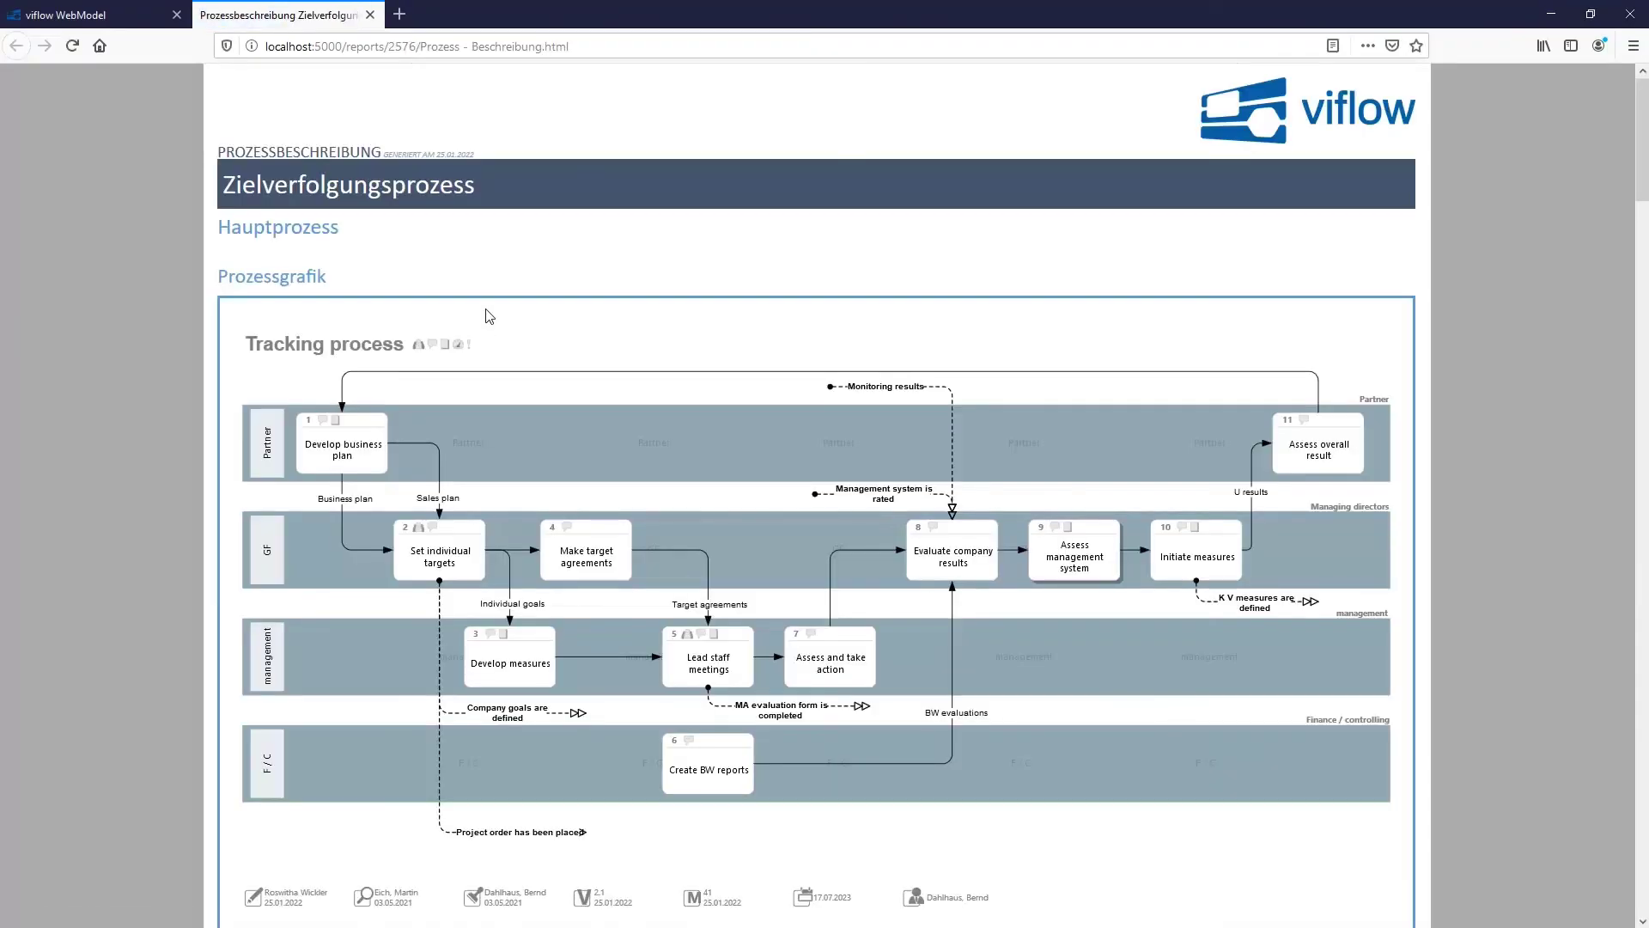
pyautogui.click(371, 15)
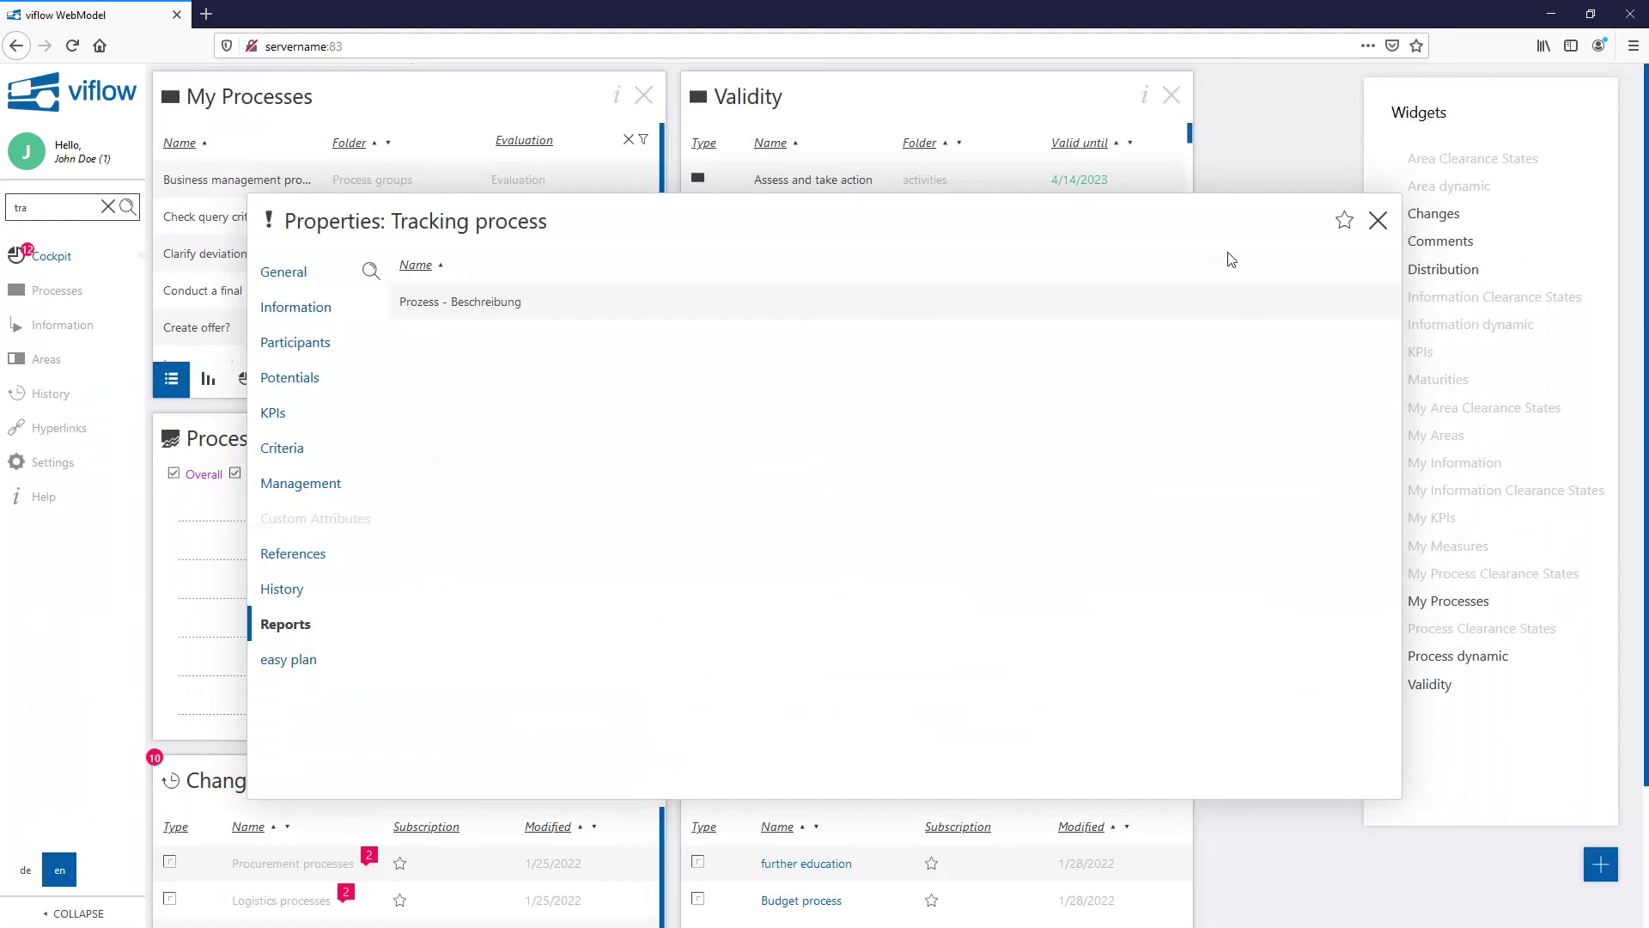
pyautogui.click(1378, 221)
pyautogui.click(92, 392)
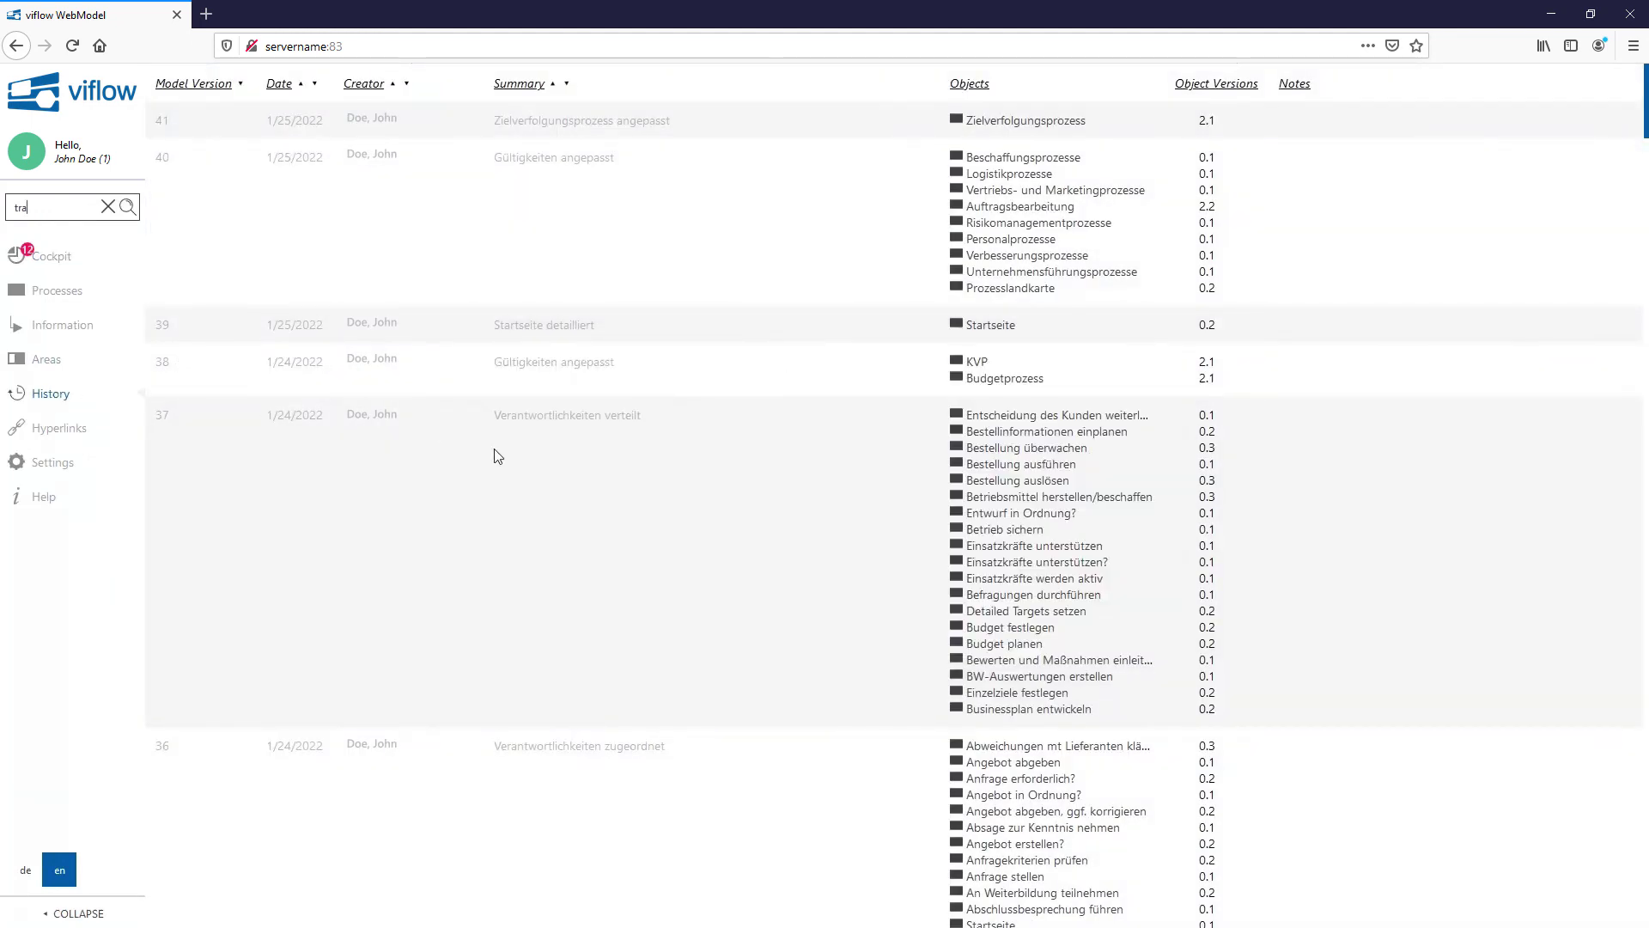
# Step: In Settings, set the interface language to de and pick de in the content language switch
pyautogui.moveTo(80, 445)
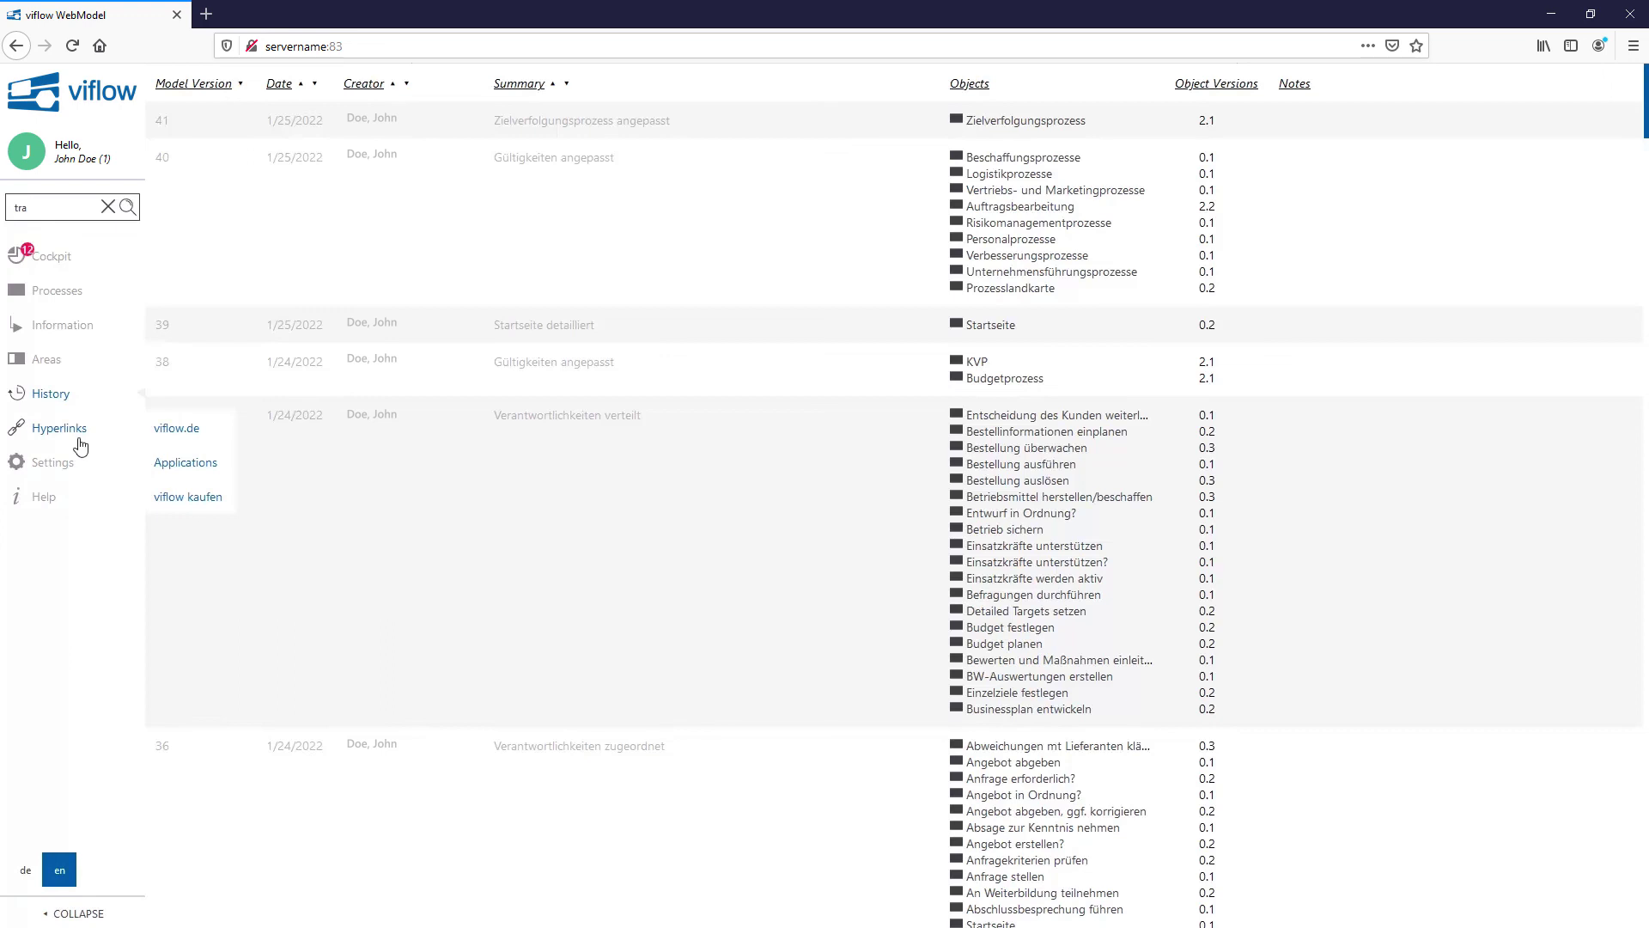
pyautogui.click(52, 462)
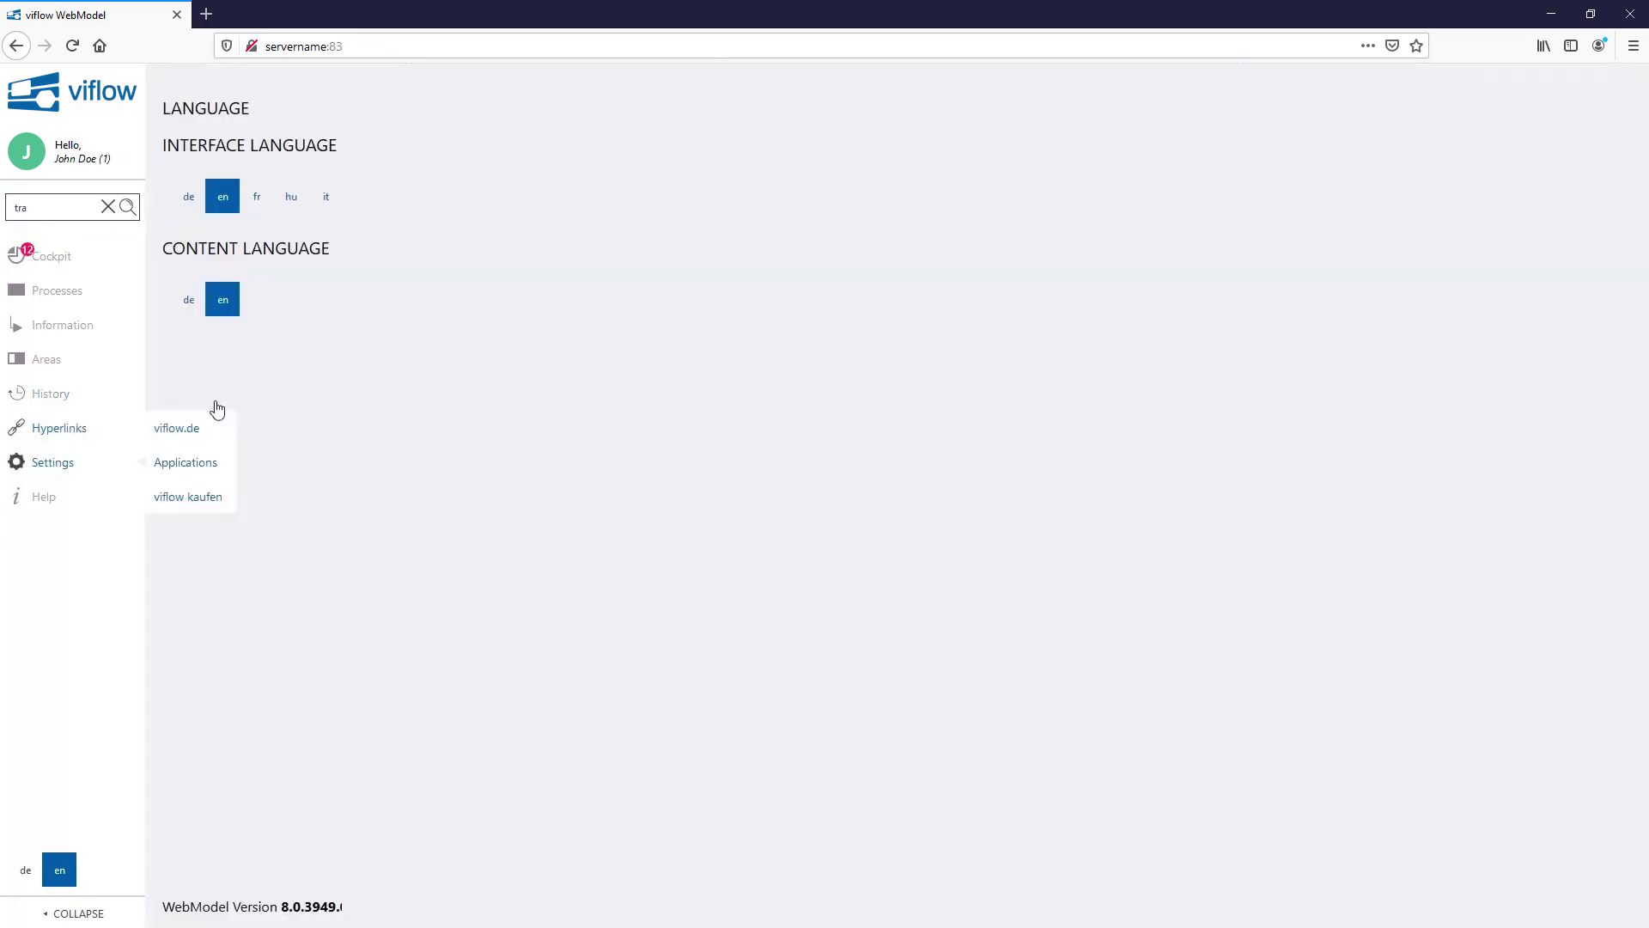
pyautogui.click(191, 199)
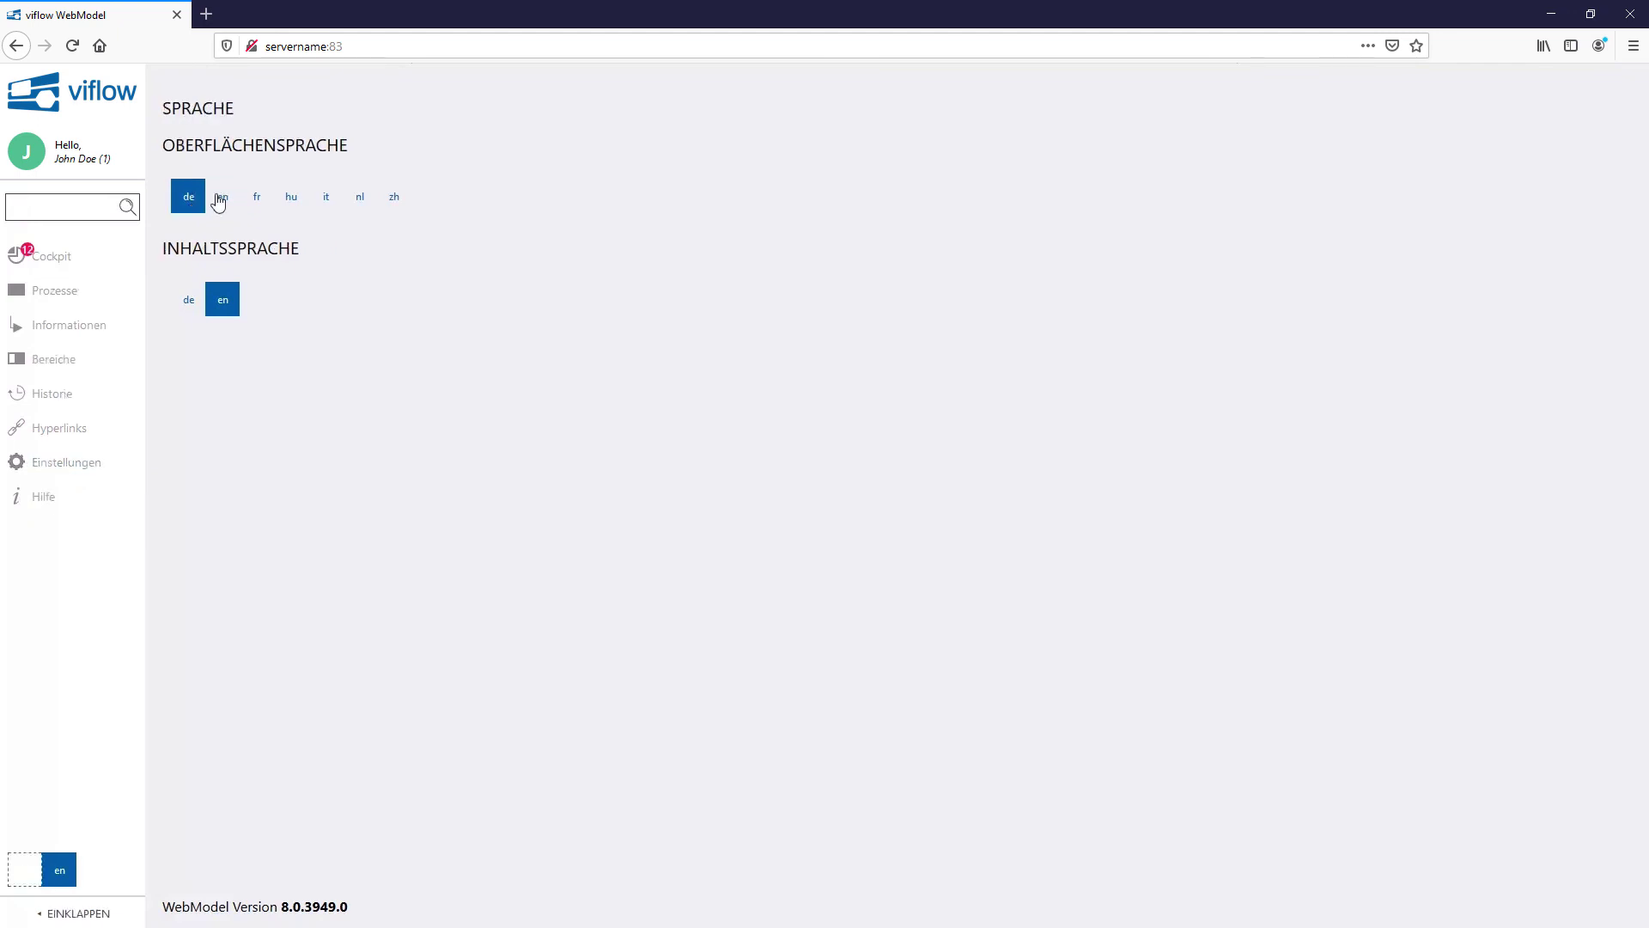
pyautogui.click(25, 869)
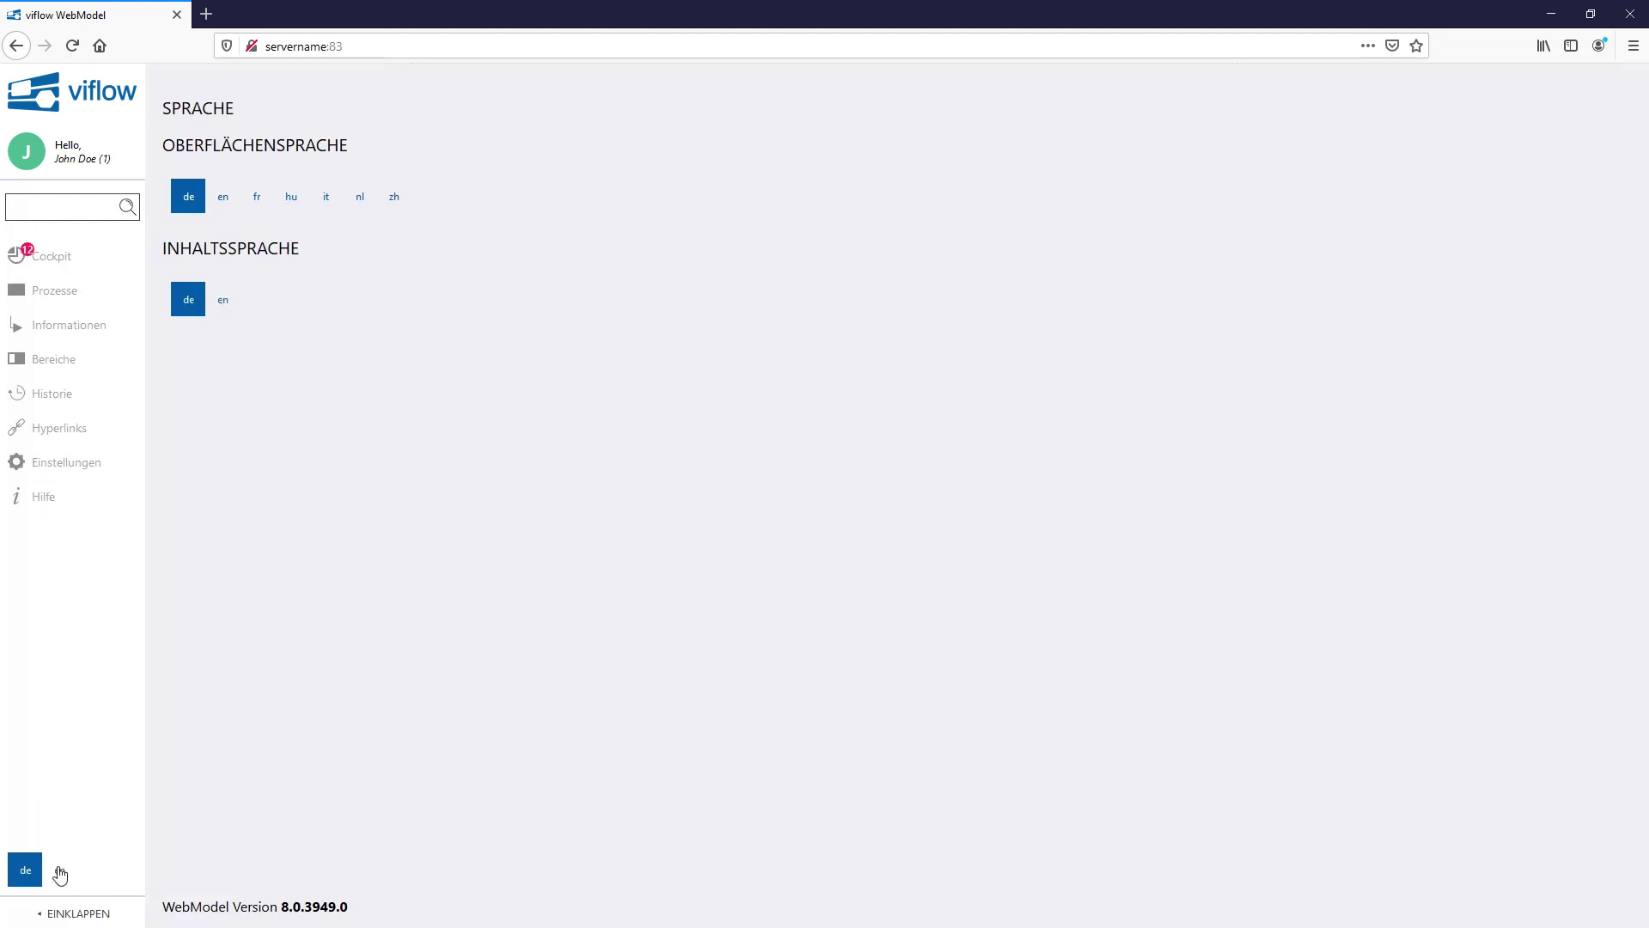